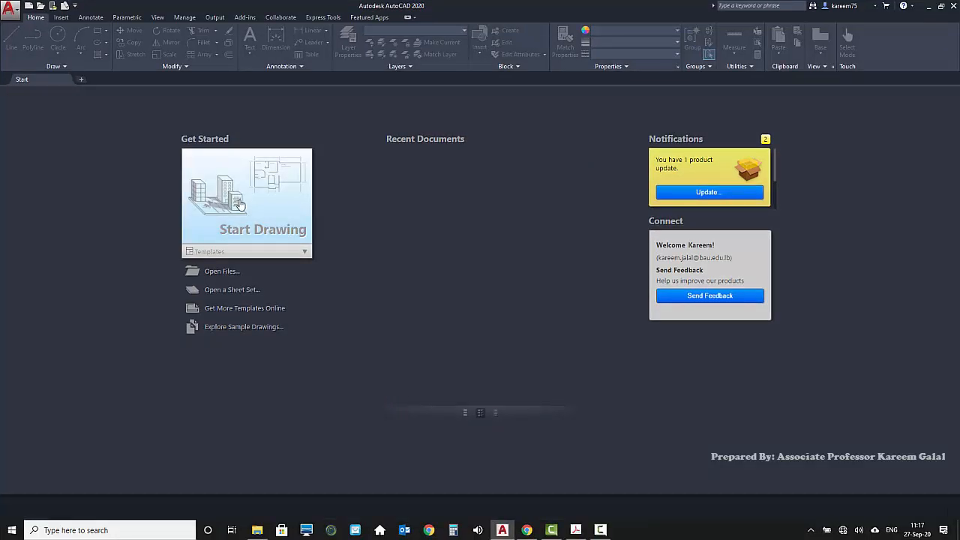
Start a new drawing, view its Layout1 and Layout2 sheets, and return to model space
{"action": "left_click", "coordinate": [239, 204]}
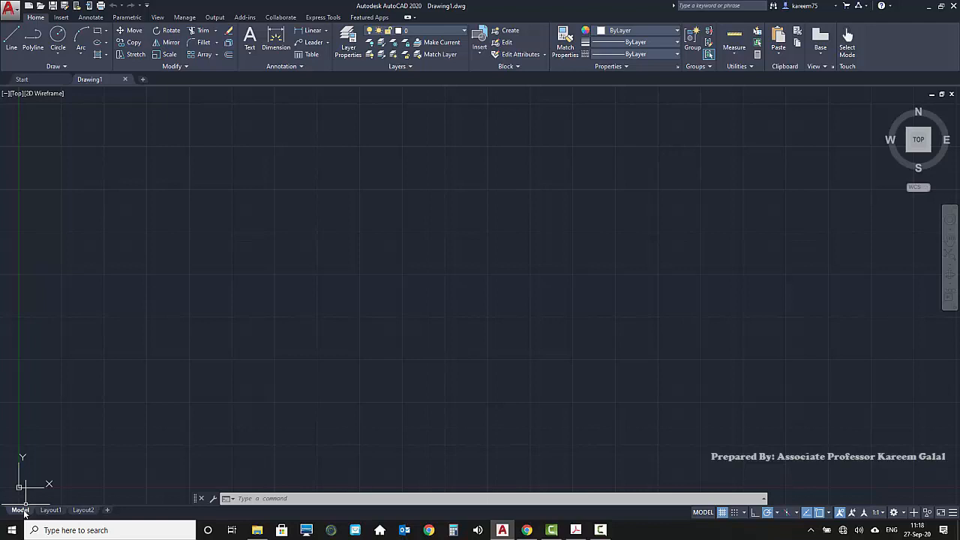
{"action": "mouse_move", "coordinate": [50, 513]}
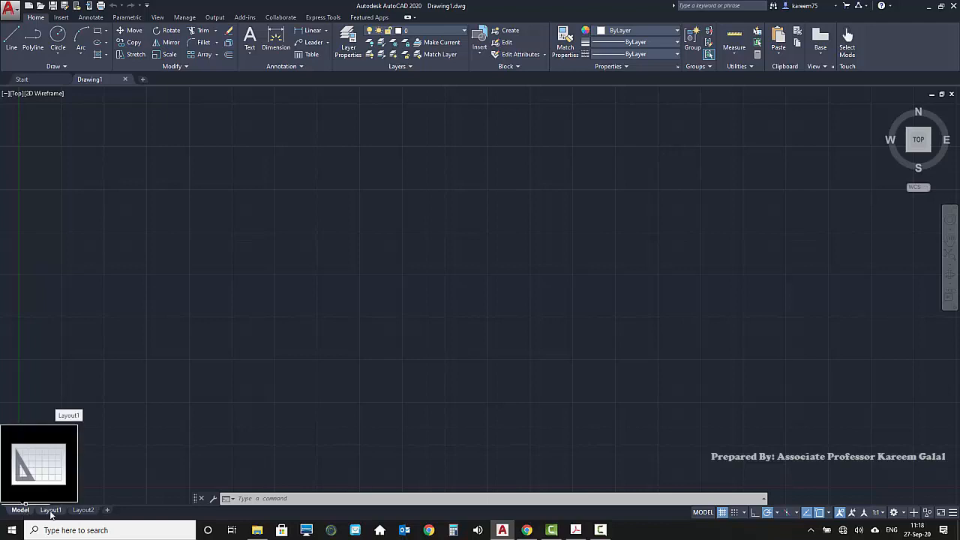
{"action": "left_click", "coordinate": [50, 510]}
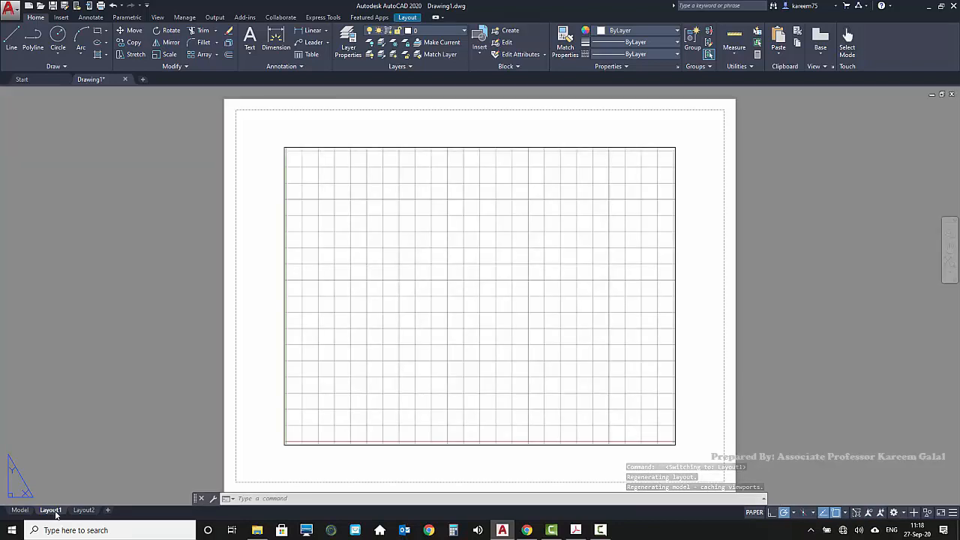
{"action": "left_click", "coordinate": [84, 511]}
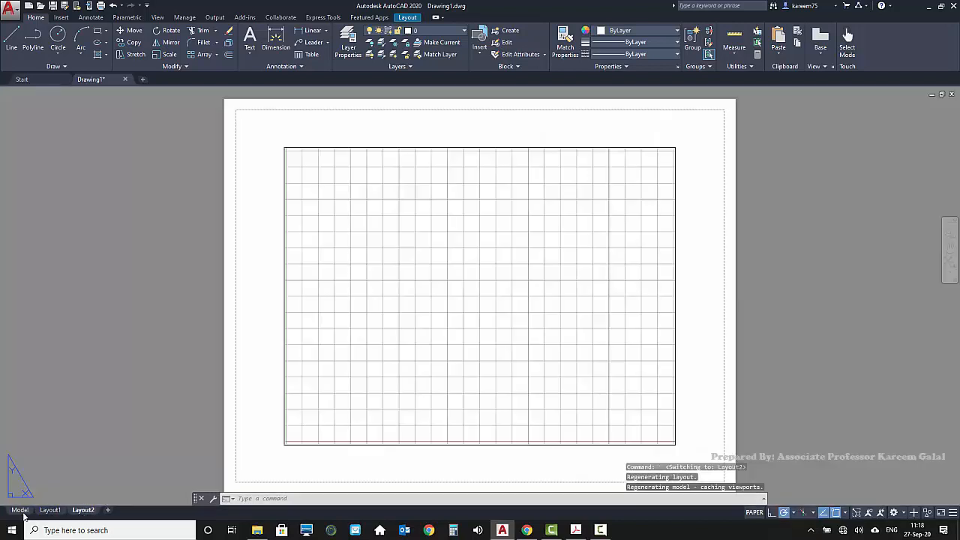
{"action": "mouse_move", "coordinate": [22, 513]}
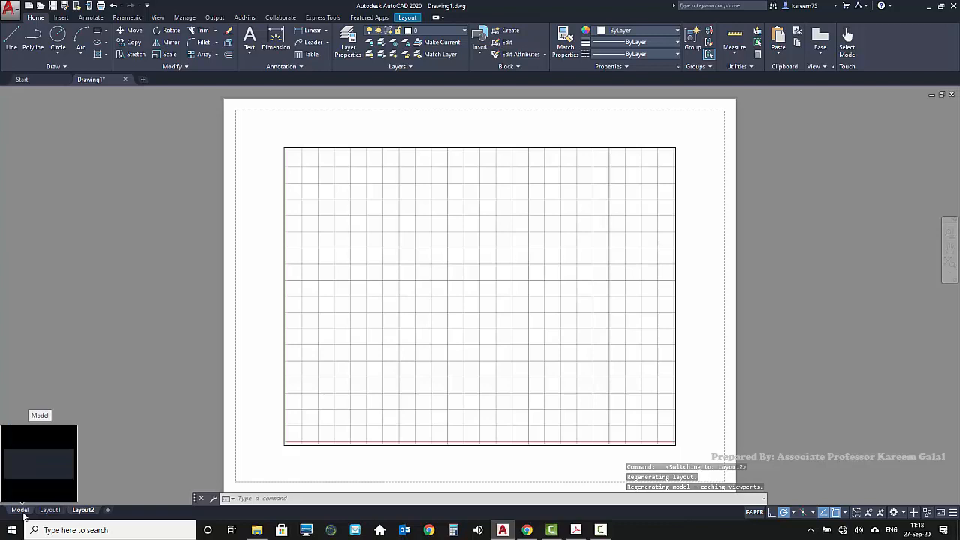
{"action": "left_click", "coordinate": [21, 511]}
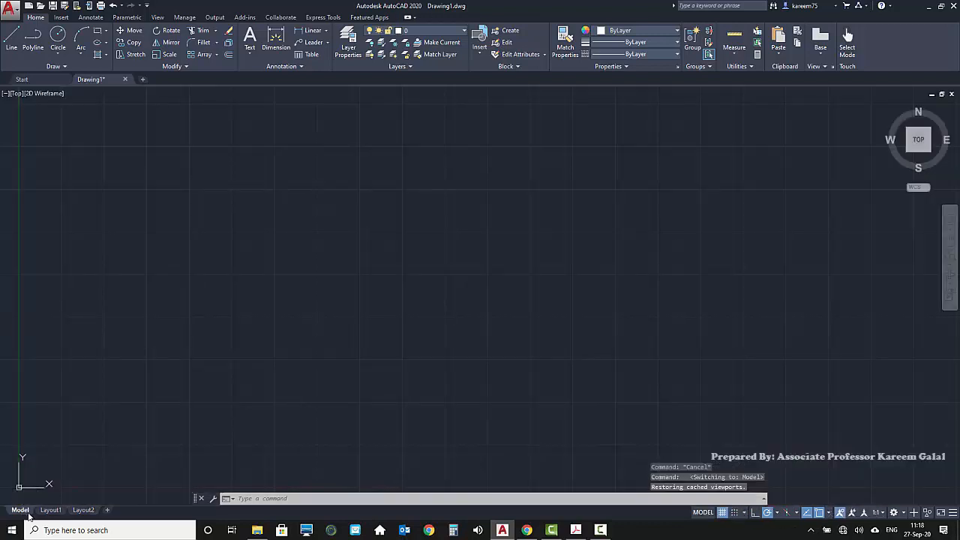
Enlarge the command window to view the history of earlier commands
{"action": "left_click", "coordinate": [402, 496]}
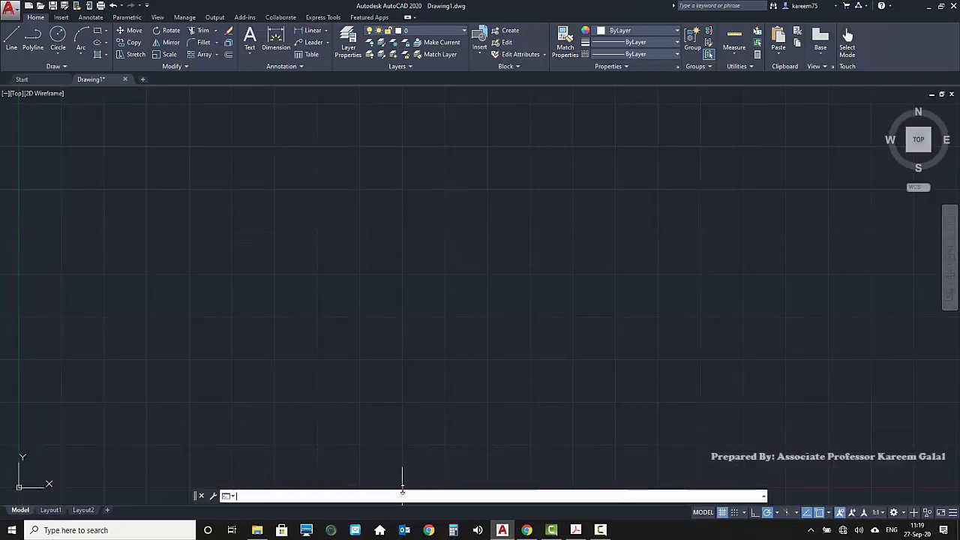
{"action": "key", "text": "Escape"}
{"action": "key", "text": "Escape"}
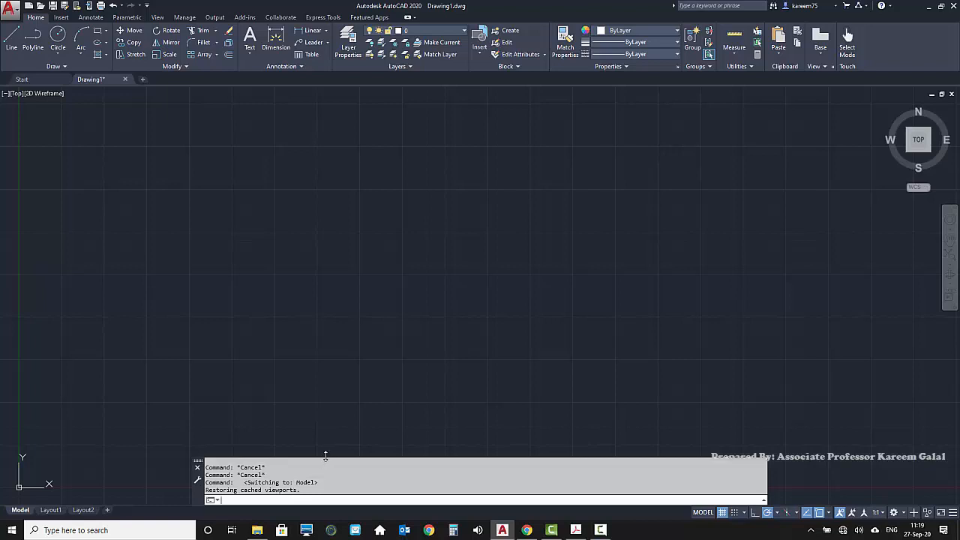
{"action": "left_click_drag", "start_coordinate": [326, 456], "coordinate": [335, 315]}
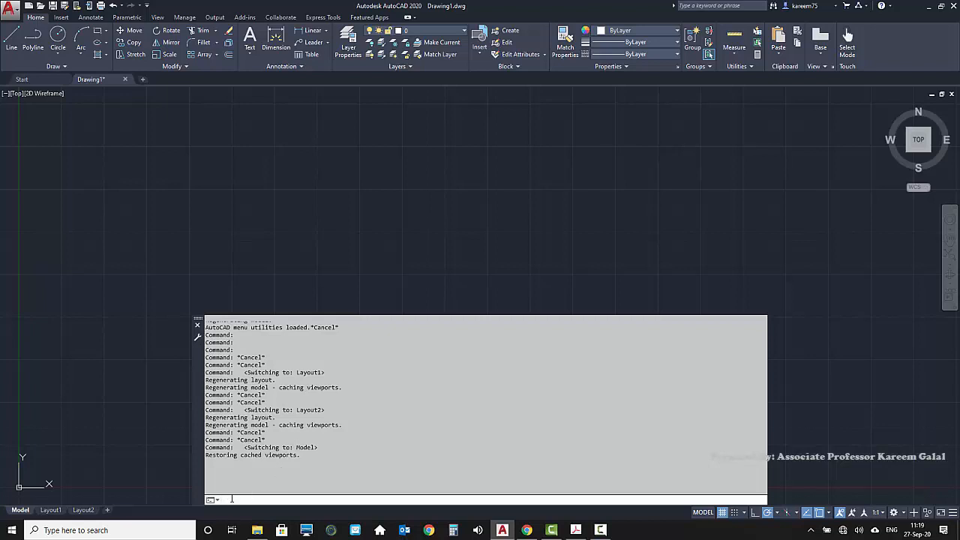
{"action": "type", "text": "e"}
{"action": "key", "text": "BackSpace"}
{"action": "key", "text": "BackSpace"}
{"action": "type", "text": "Line"}
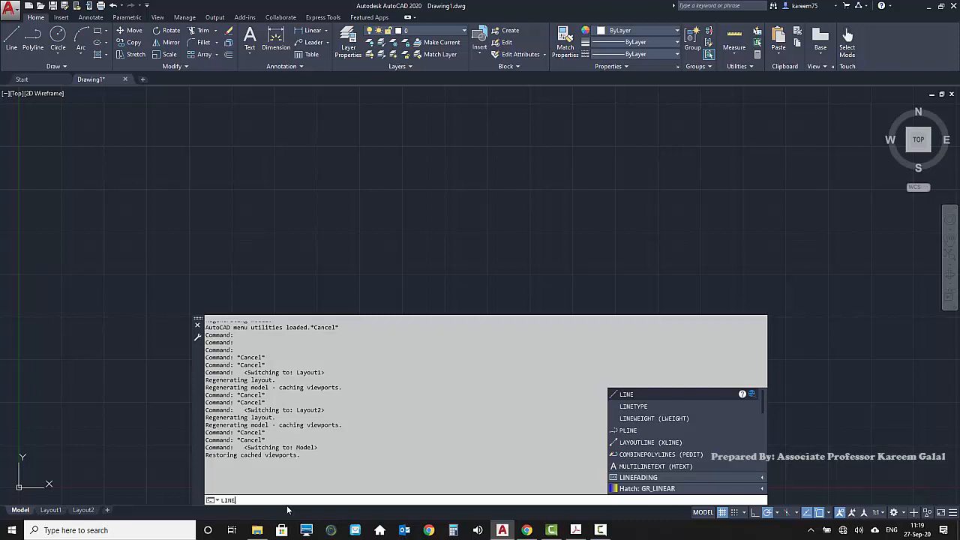
{"action": "key", "text": "Return"}
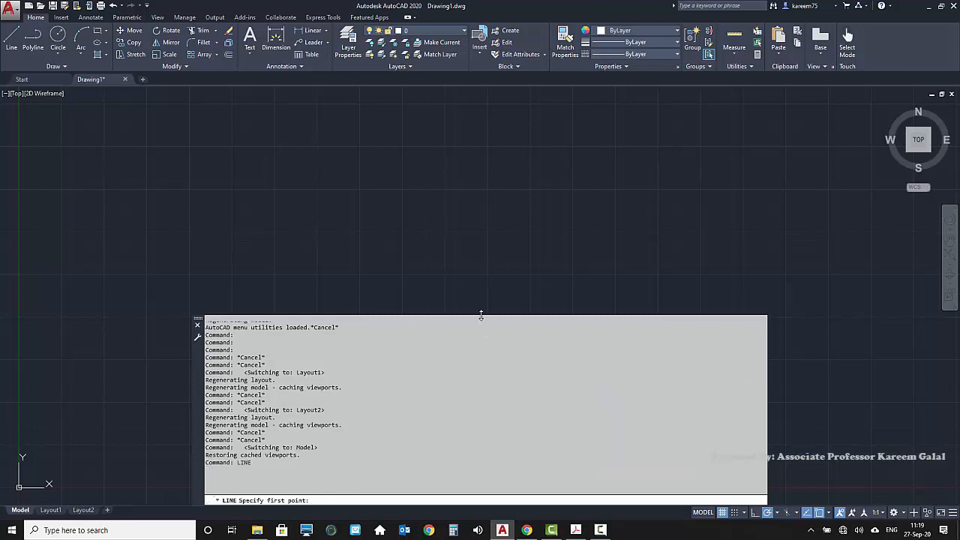
Shrink the command window to two history lines above the prompt and leave the Line command without drawing anything
{"action": "left_click_drag", "start_coordinate": [481, 316], "coordinate": [470, 483]}
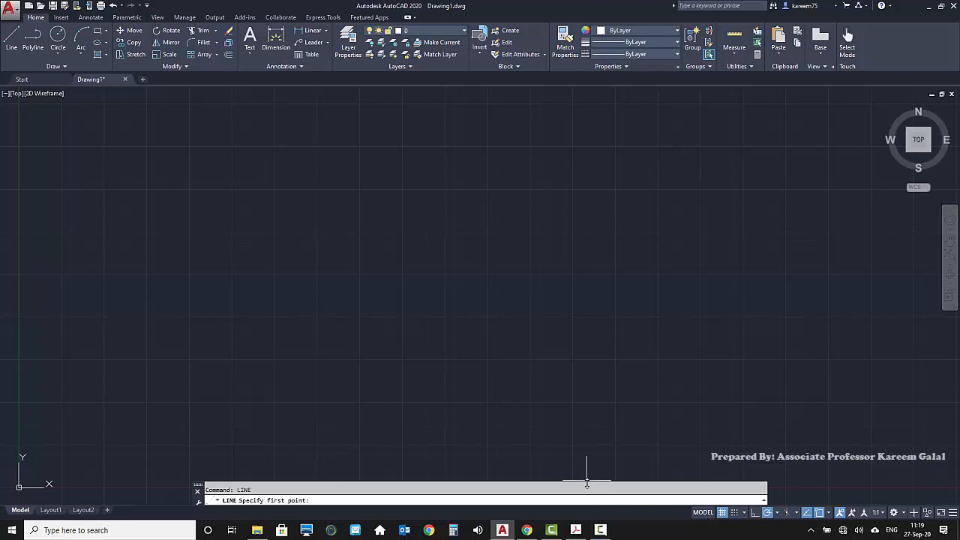
{"action": "left_click_drag", "start_coordinate": [588, 483], "coordinate": [587, 477]}
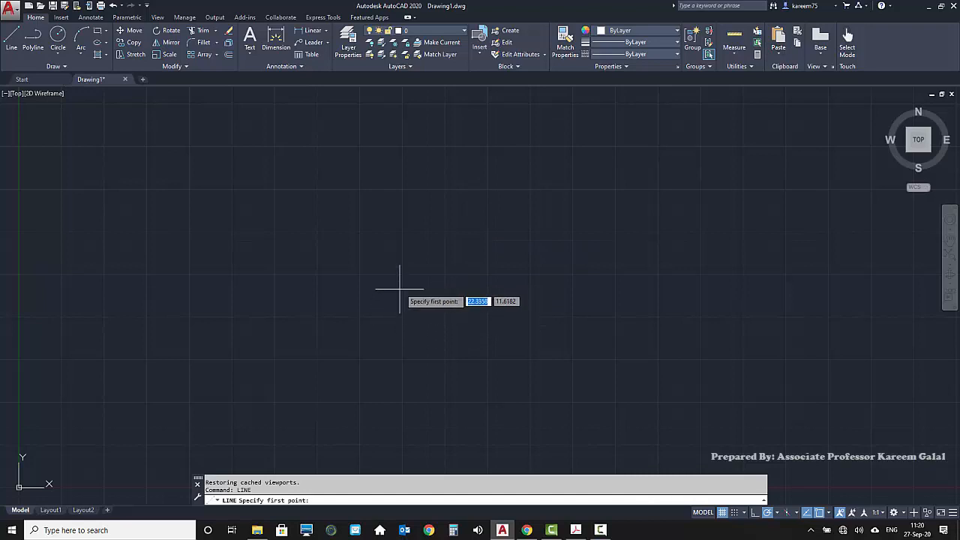
{"action": "key", "text": "Escape"}
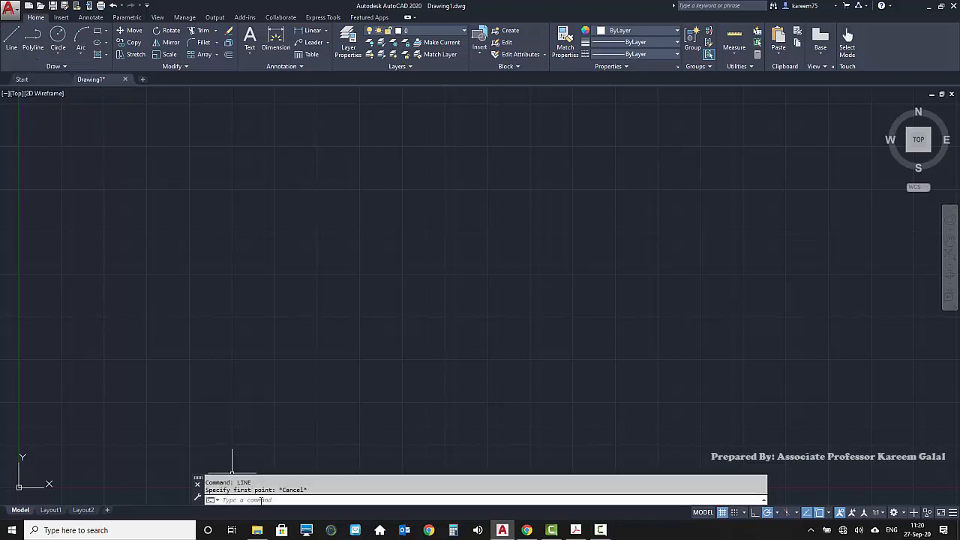
{"action": "left_click", "coordinate": [11, 37]}
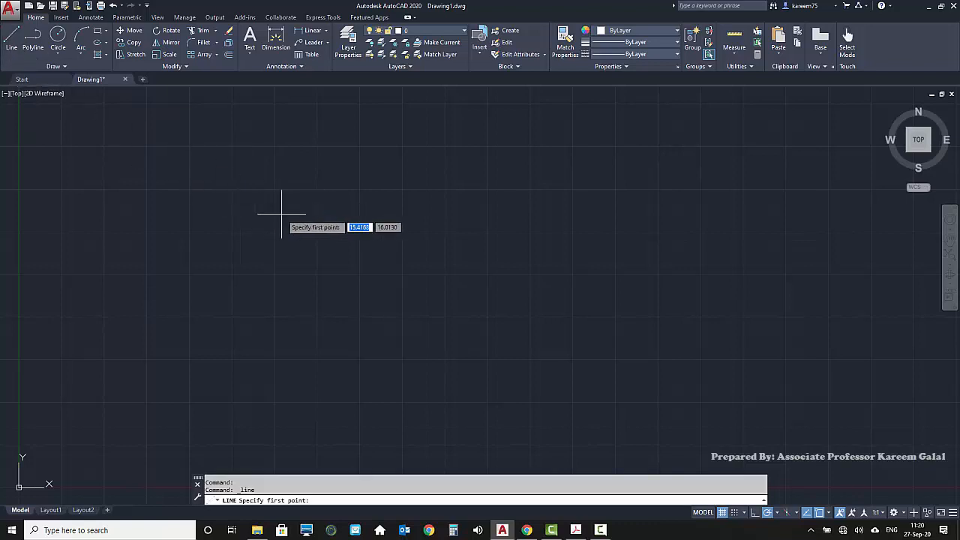
{"action": "key", "text": "Escape"}
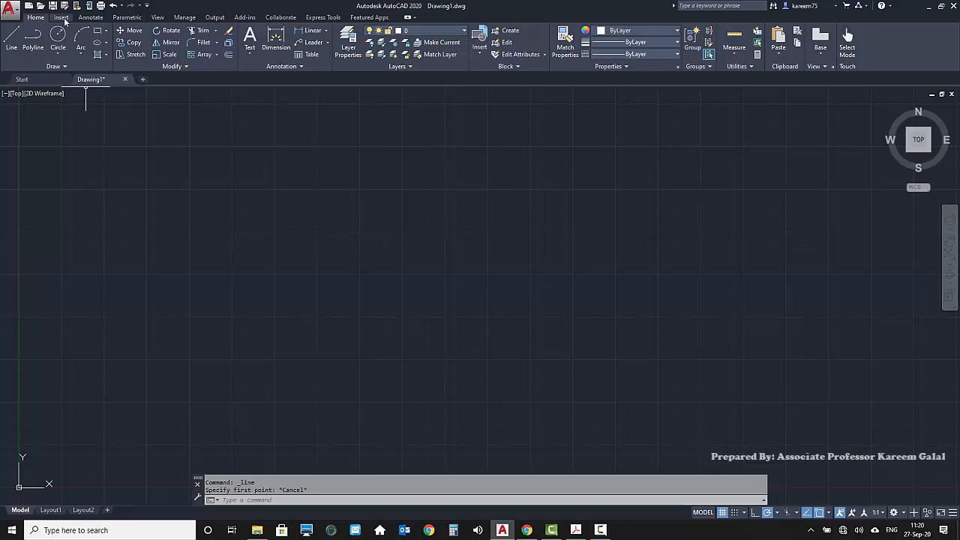
Look through the Insert, Annotate, Parametric and View tools and the application's file commands, including Export and Save
{"action": "left_click", "coordinate": [62, 18]}
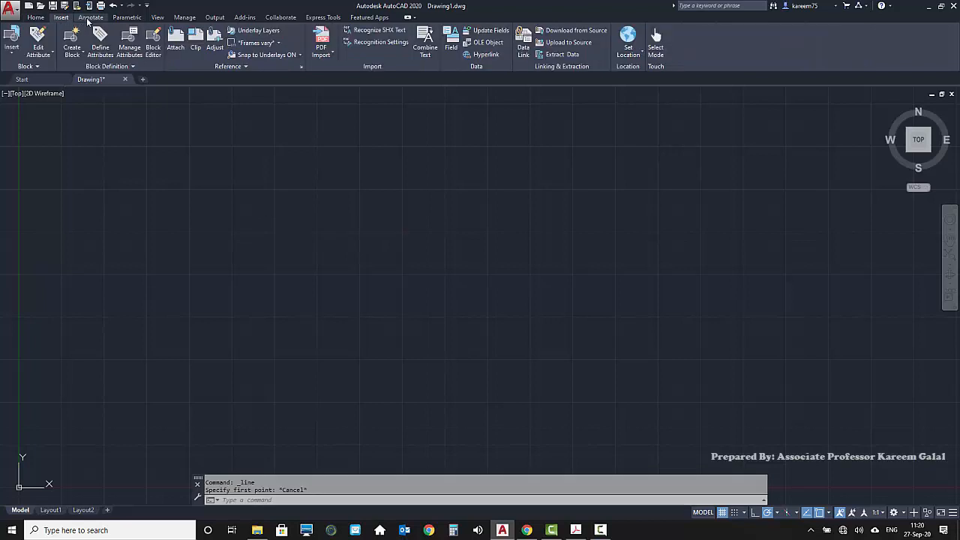
{"action": "left_click", "coordinate": [88, 20]}
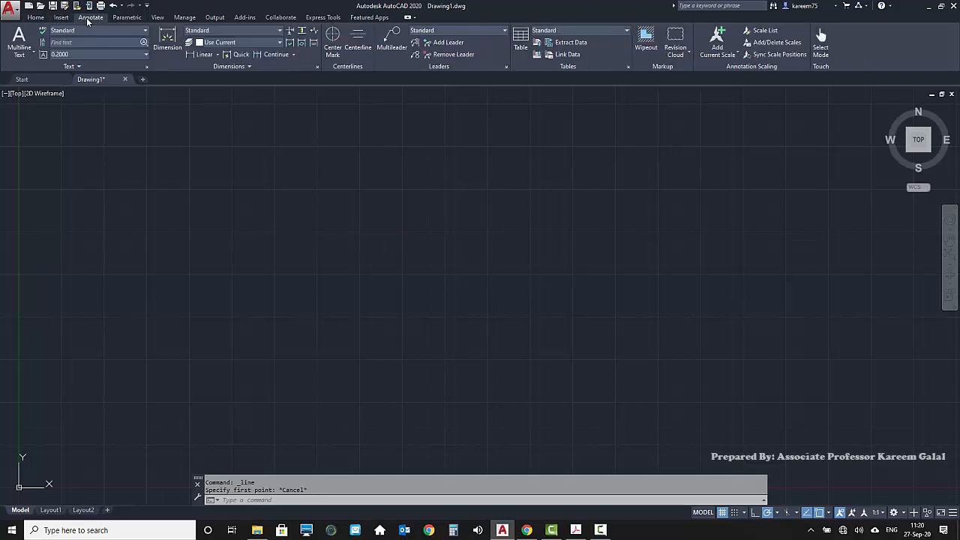
{"action": "left_click", "coordinate": [130, 19]}
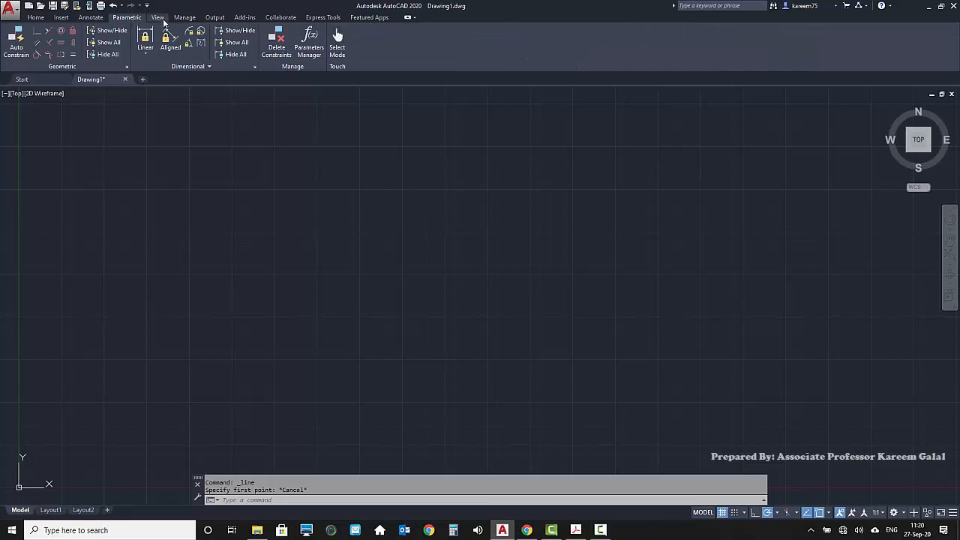
{"action": "left_click", "coordinate": [160, 19]}
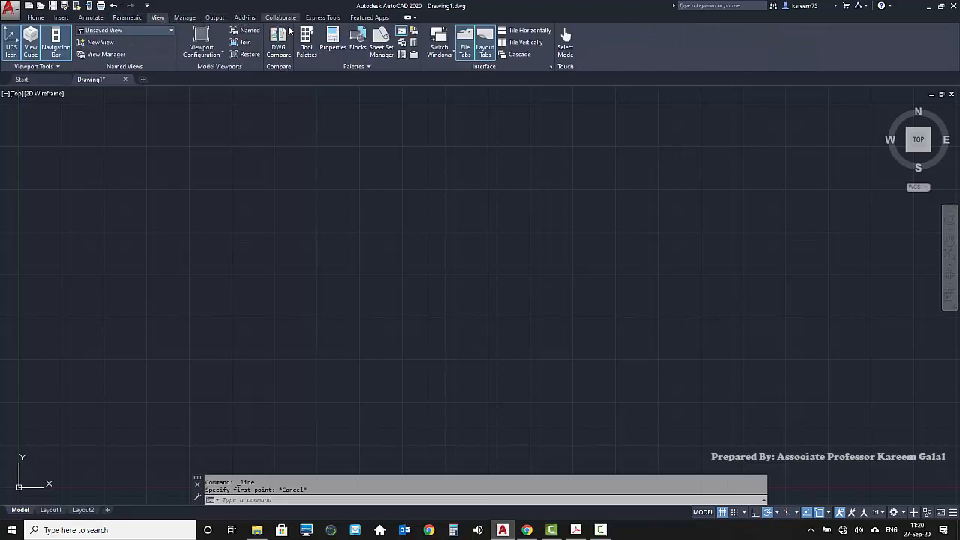
{"action": "left_click", "coordinate": [39, 20]}
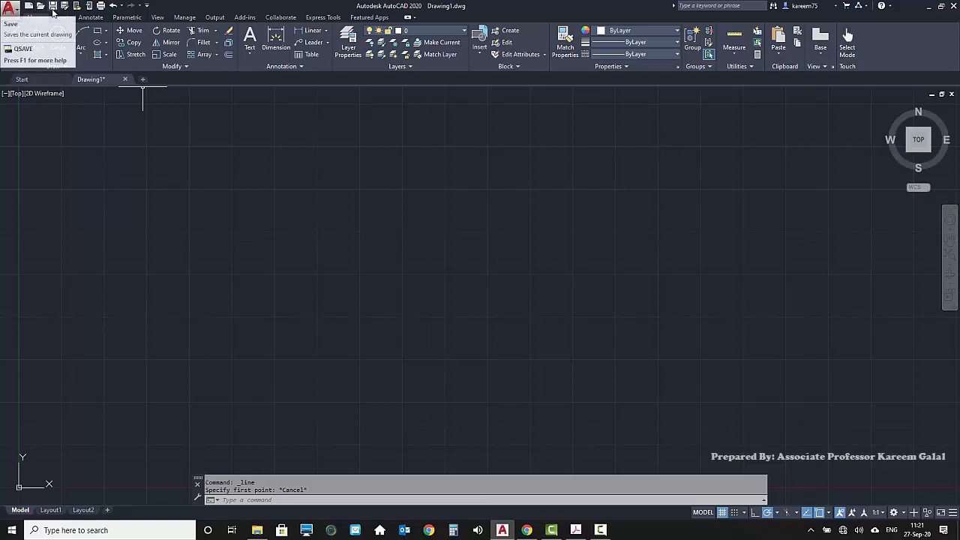
{"action": "left_click", "coordinate": [11, 10]}
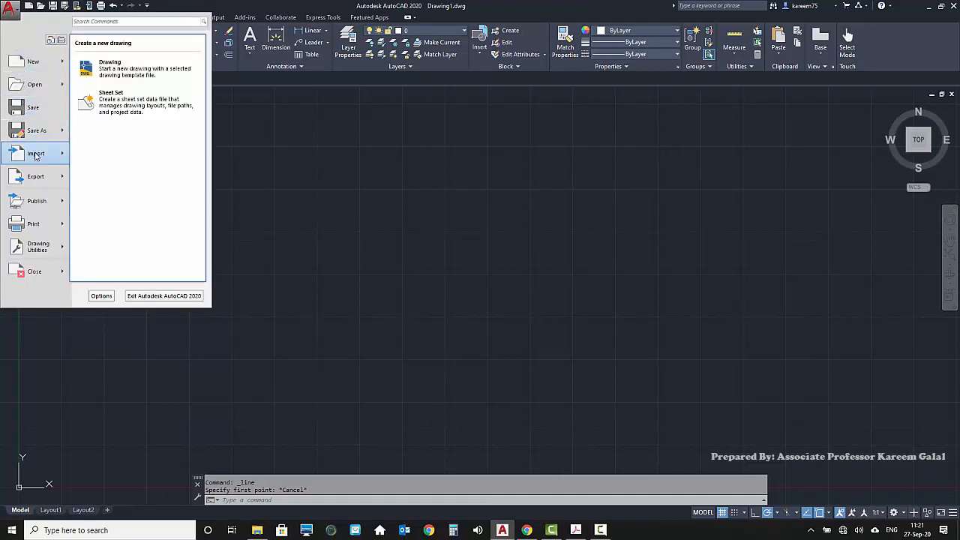
{"action": "mouse_move", "coordinate": [34, 182]}
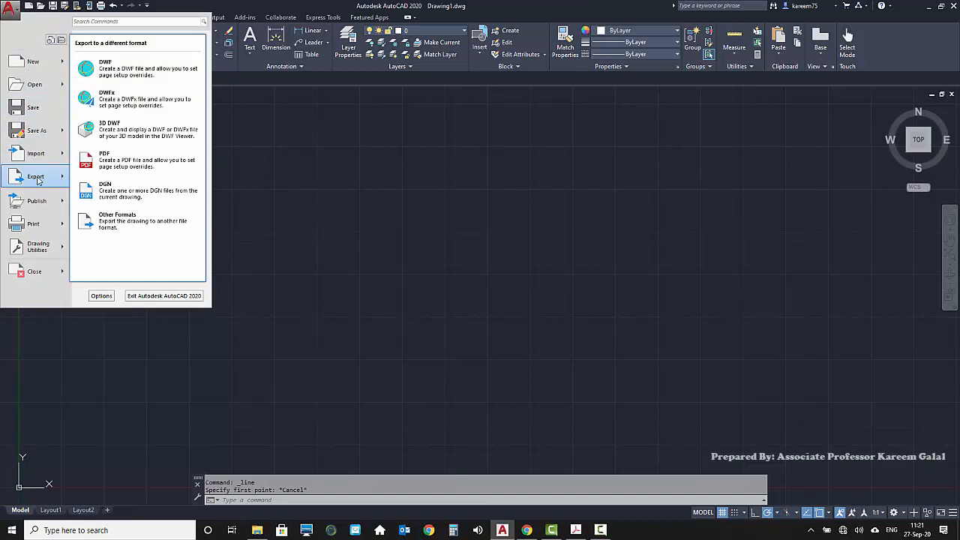
{"action": "left_click", "coordinate": [258, 8]}
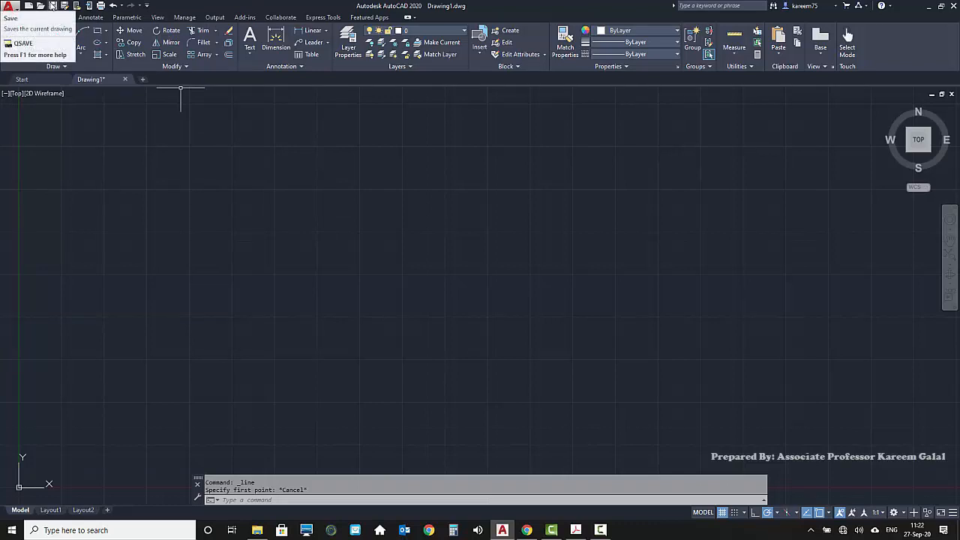
{"action": "left_click", "coordinate": [12, 9]}
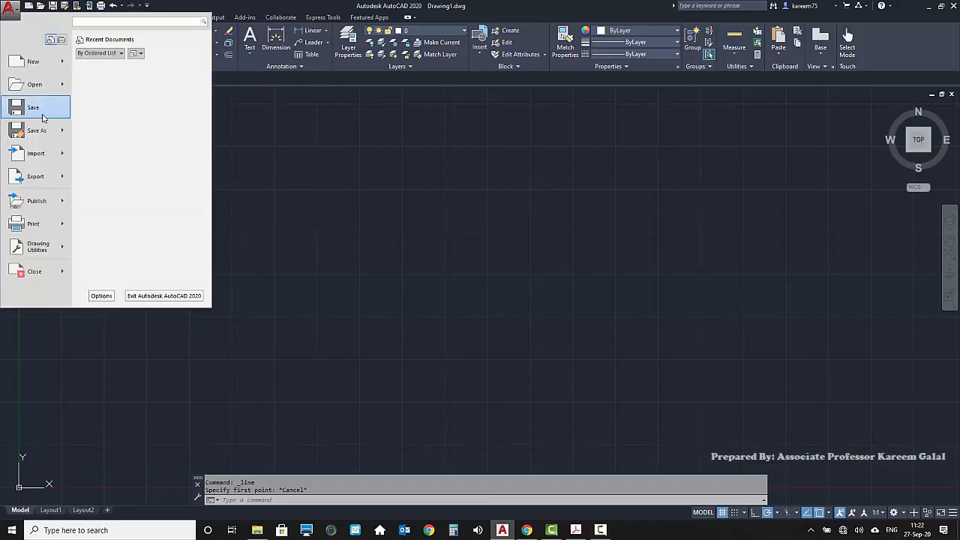
{"action": "left_click", "coordinate": [445, 204]}
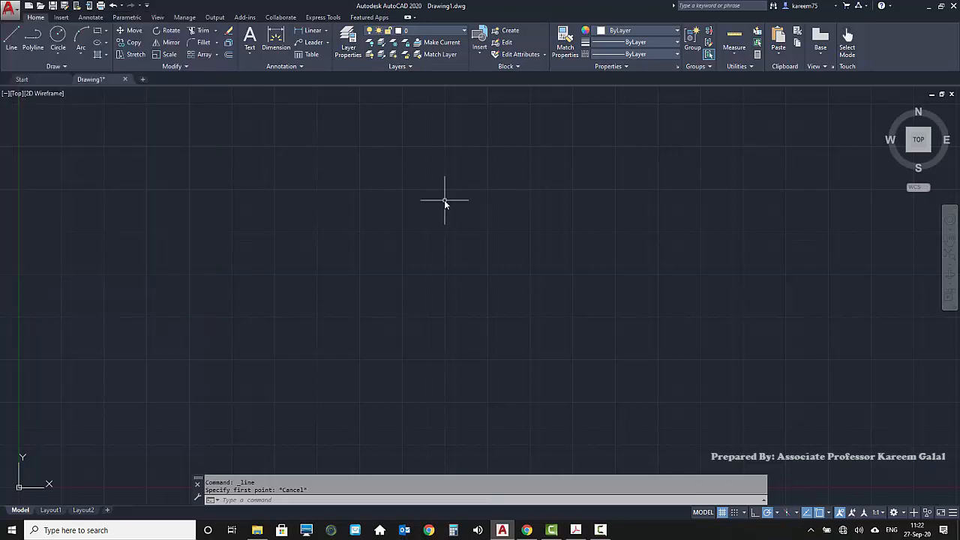
Begin saving the drawing and create and open a Desktop folder named with the author's full name followed by "-CAD"
{"action": "key", "text": "ctrl+s"}
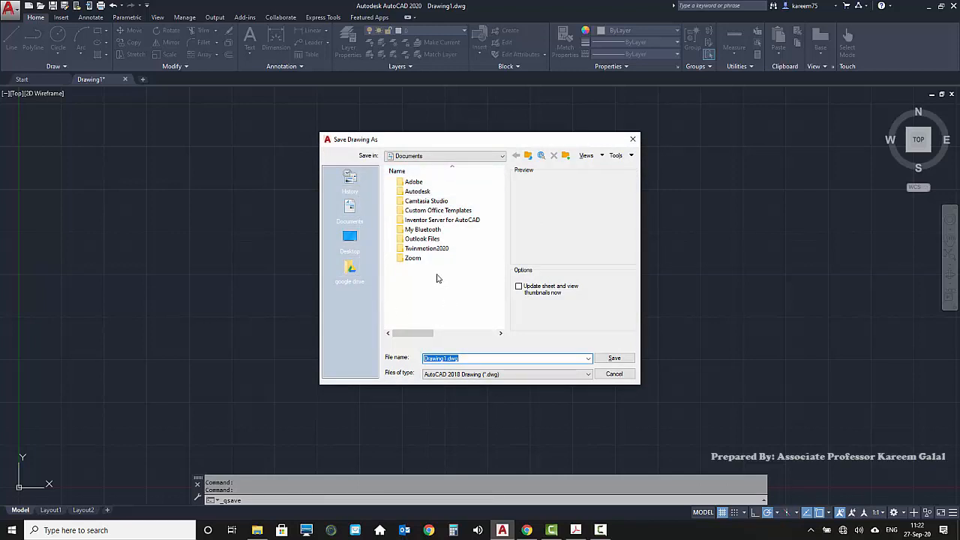
{"action": "left_click", "coordinate": [352, 237]}
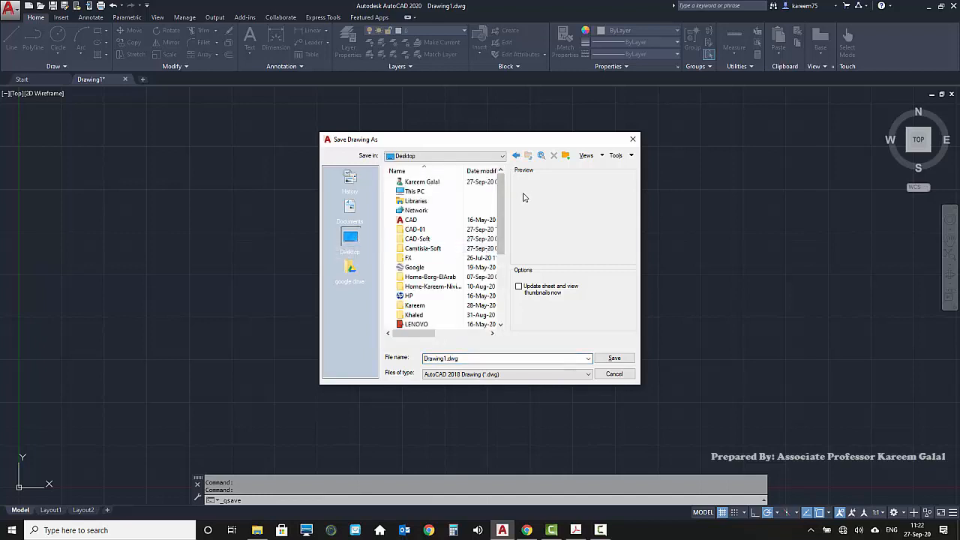
{"action": "left_click", "coordinate": [567, 156]}
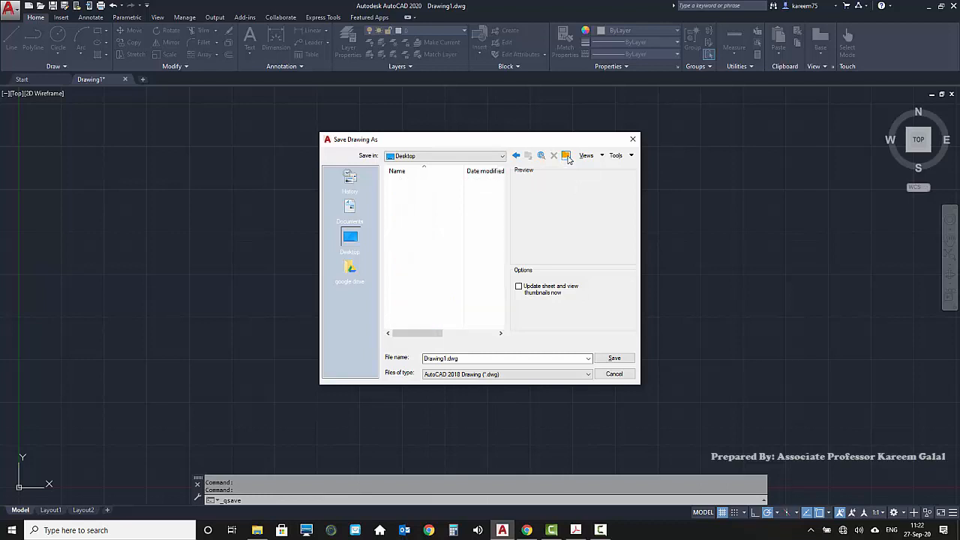
{"action": "type", "text": "K"}
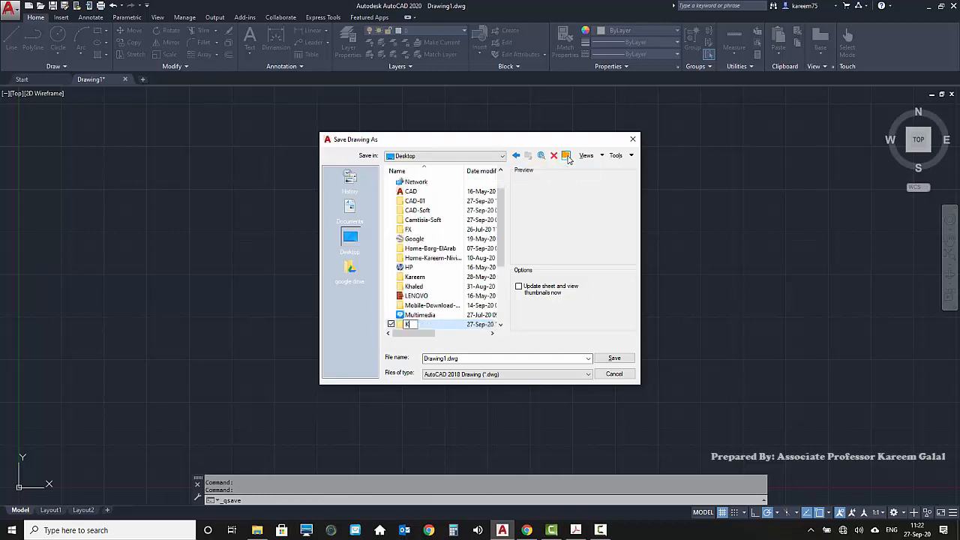
{"action": "type", "text": "areem-Galal-CAD"}
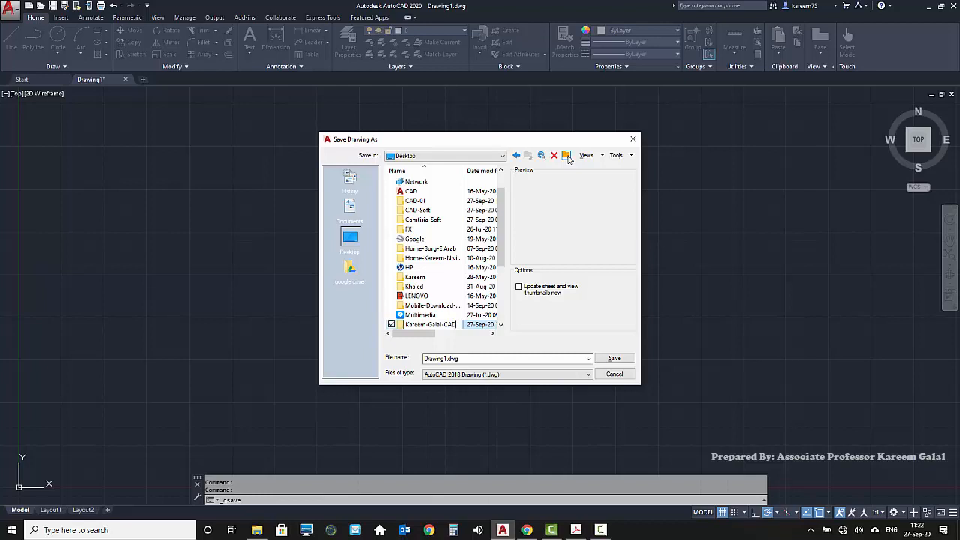
{"action": "key", "text": "Return"}
{"action": "key", "text": "Return"}
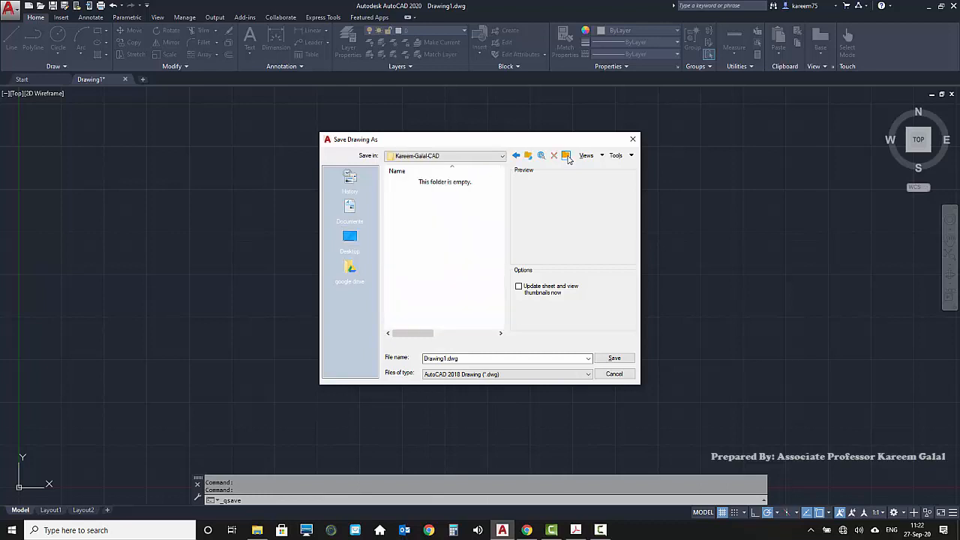
Name the drawing file with the author's full name followed by "-Sheet-01"
{"action": "double_click", "coordinate": [471, 360]}
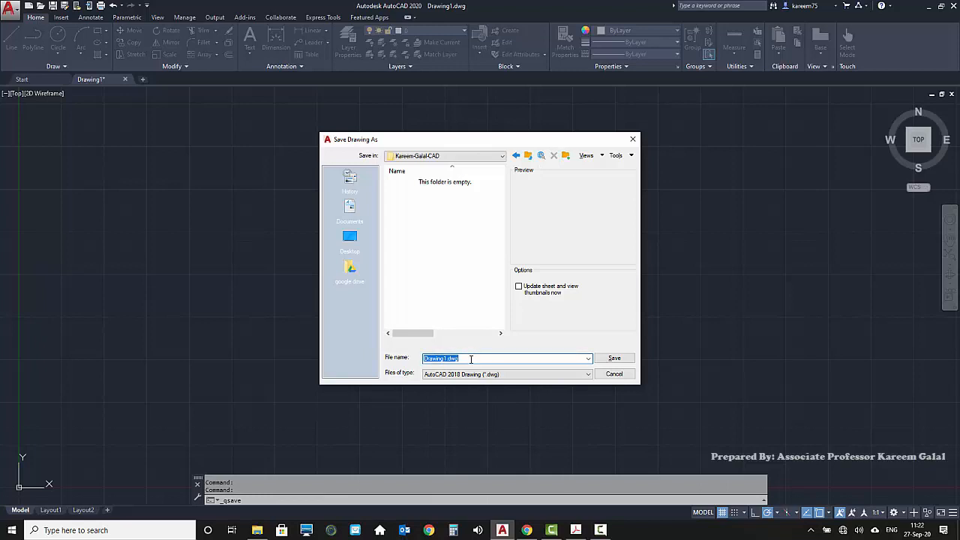
{"action": "key", "text": "BackSpace"}
{"action": "type", "text": "Kareem Galal-Sheet-01"}
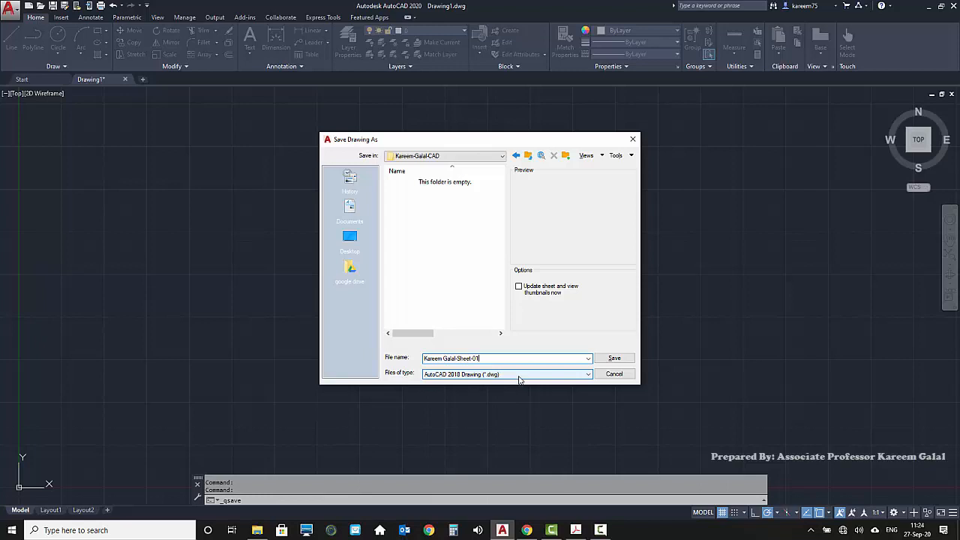
Choose AutoCAD 2018 Drawing (*.dwg) as the file type and save the drawing in the new folder
{"action": "left_click", "coordinate": [519, 376]}
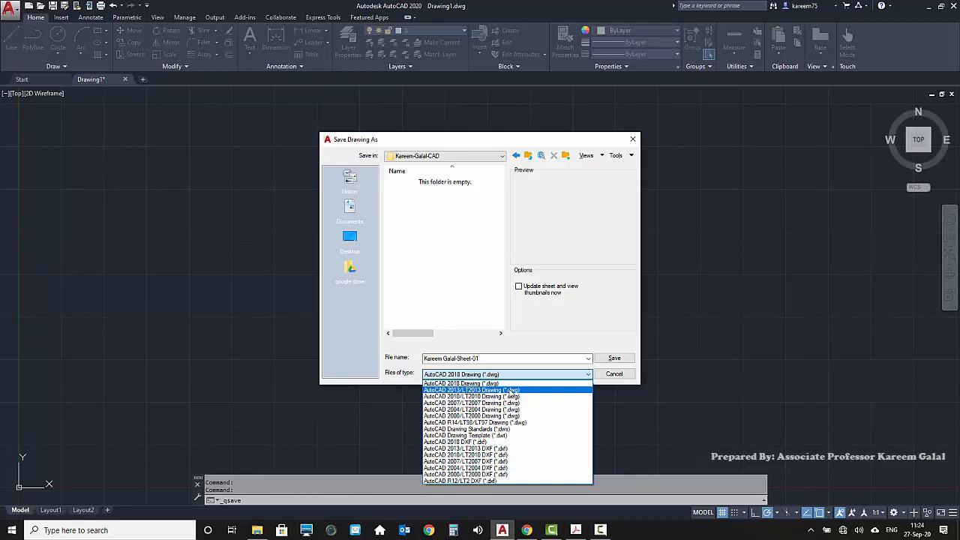
{"action": "left_click", "coordinate": [460, 383]}
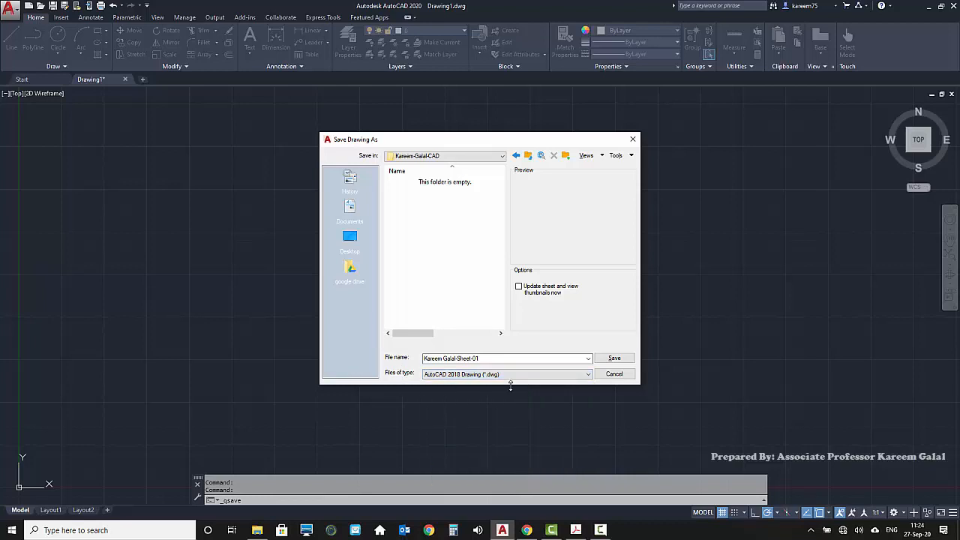
{"action": "left_click", "coordinate": [510, 358]}
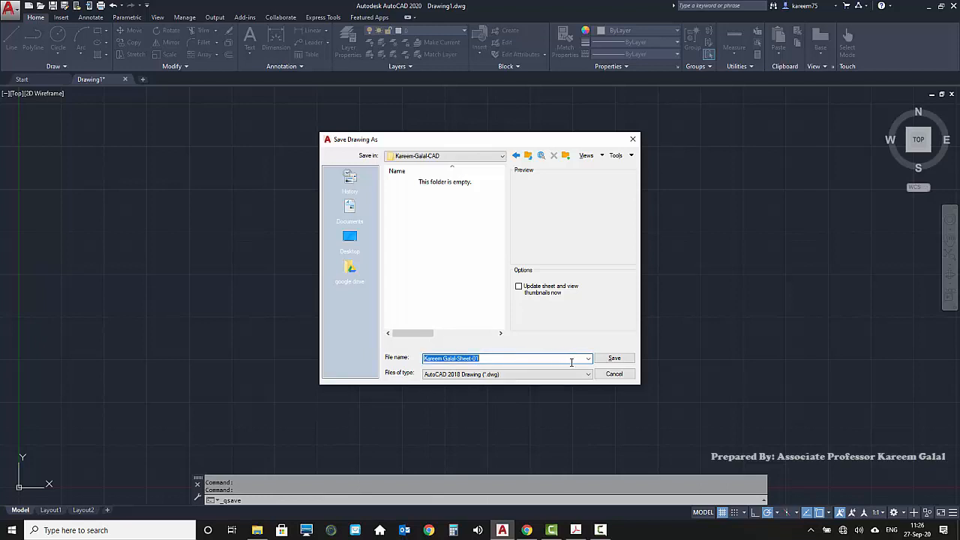
{"action": "left_click", "coordinate": [614, 359]}
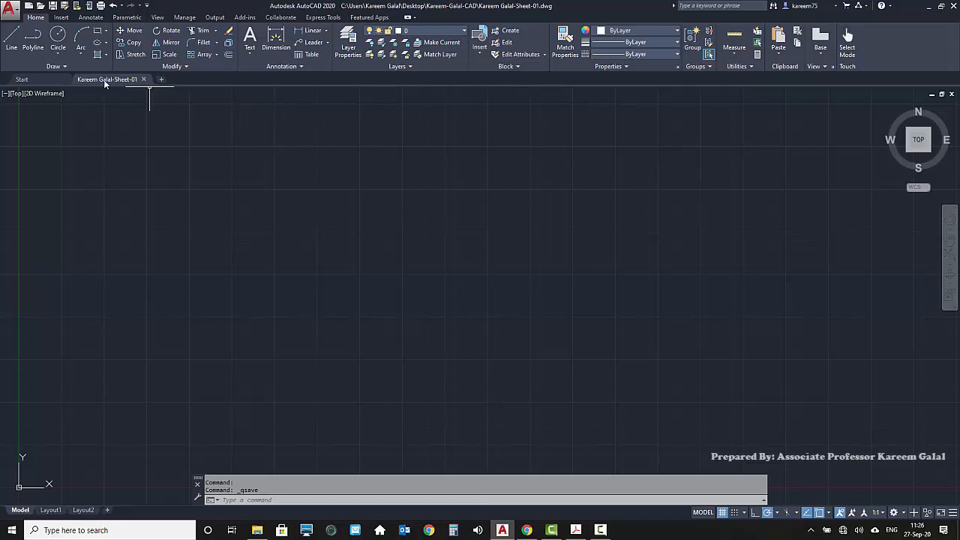
Check the saved drawing's file path and view the Start page with its recent documents
{"action": "mouse_move", "coordinate": [107, 81]}
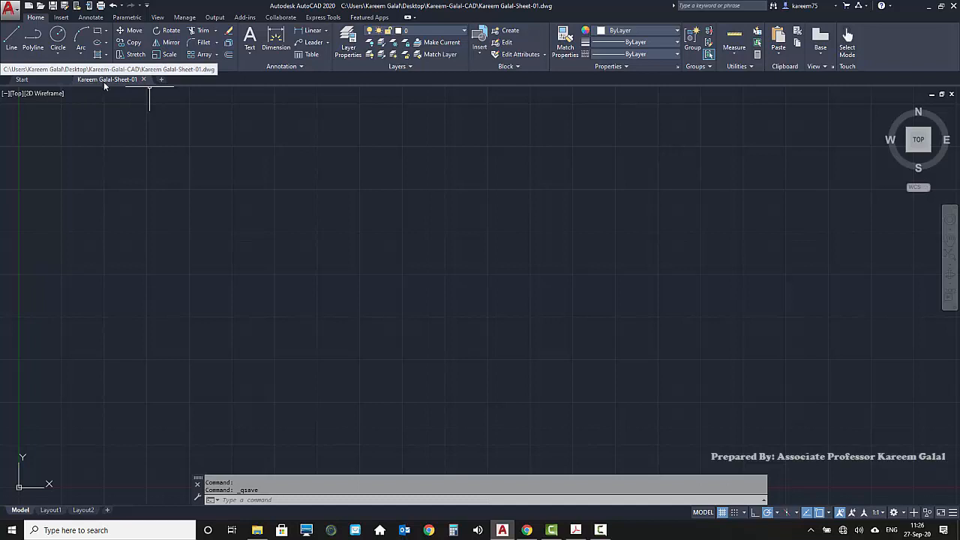
{"action": "left_click", "coordinate": [44, 80]}
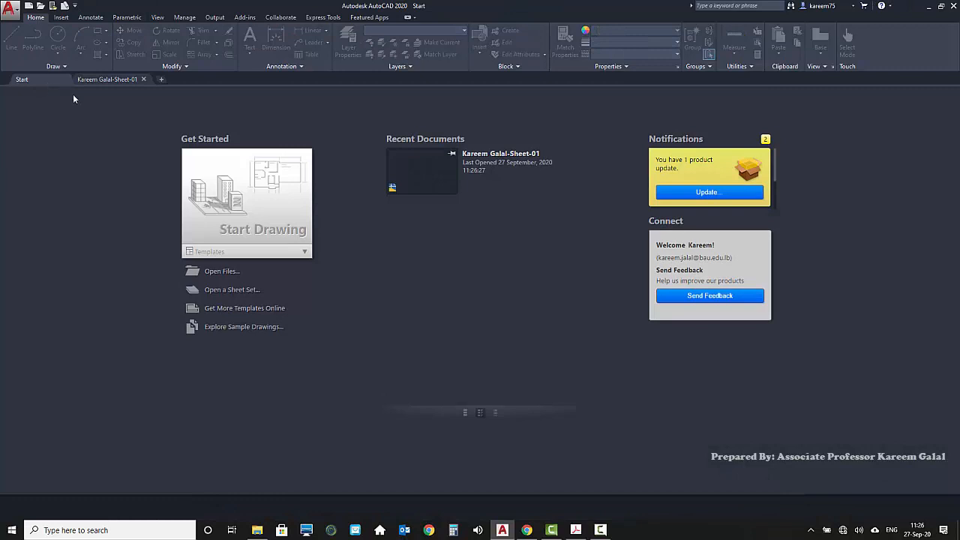
{"action": "left_click", "coordinate": [261, 206]}
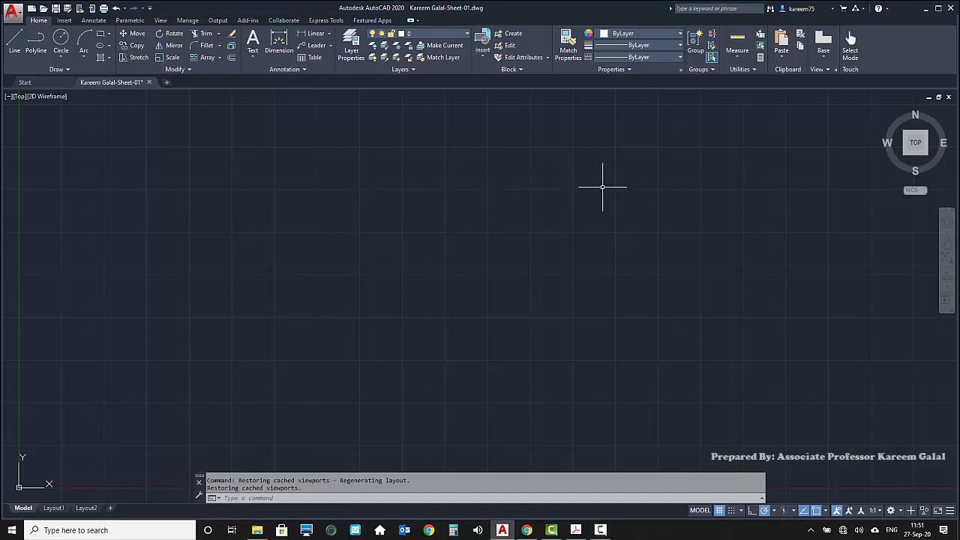
Review the grid toggle entries in the enlarged command history and turn the drawing grid off
{"action": "key", "text": "F7"}
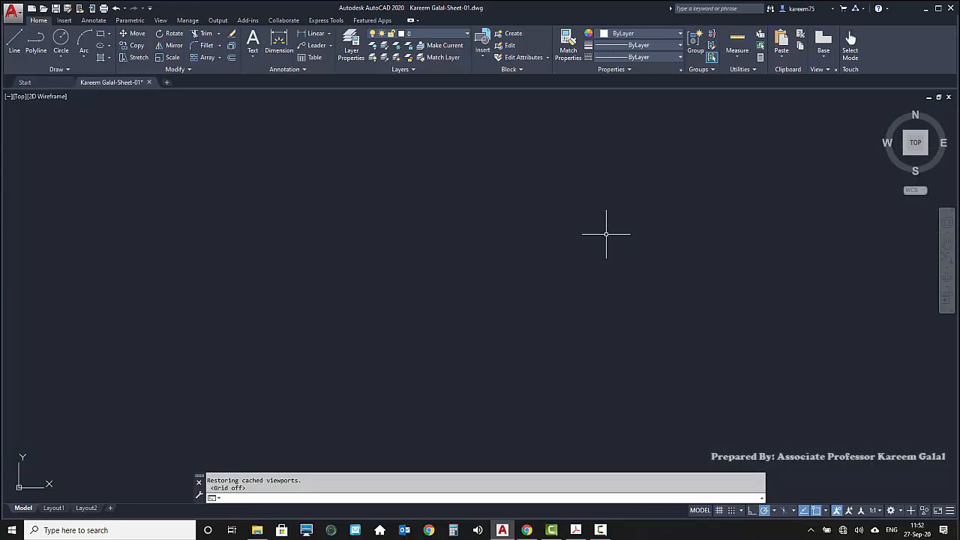
{"action": "key", "text": "F7"}
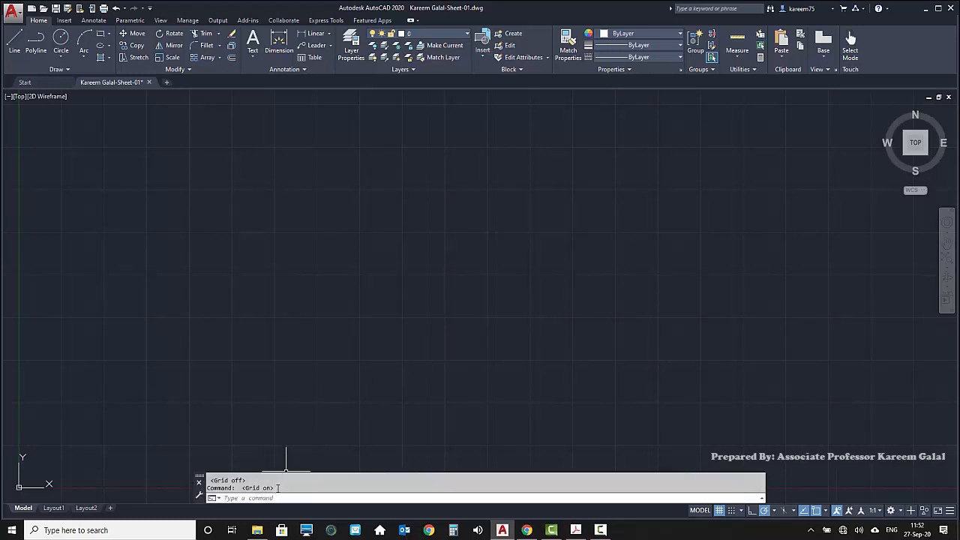
{"action": "left_click_drag", "start_coordinate": [302, 472], "coordinate": [309, 429]}
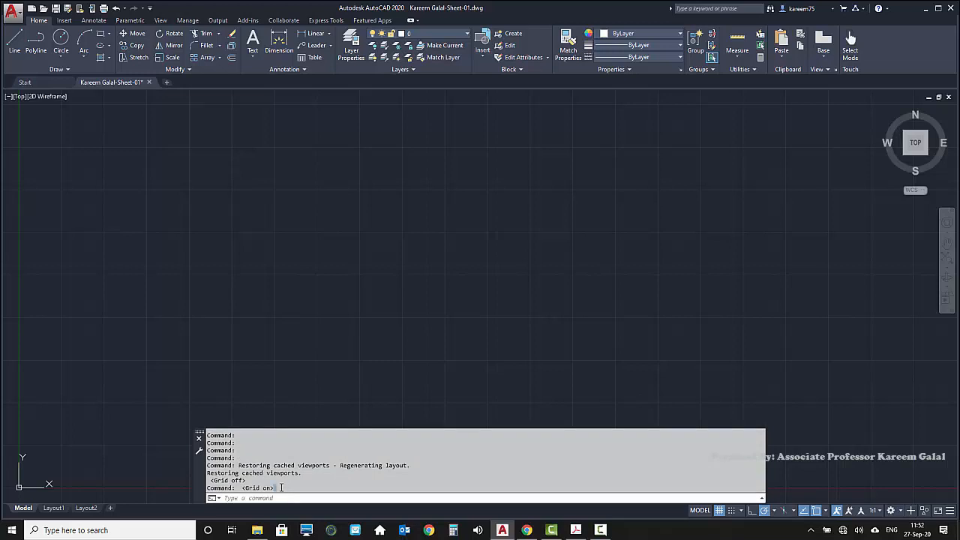
{"action": "left_click_drag", "start_coordinate": [282, 487], "coordinate": [241, 488]}
{"action": "left_click_drag", "start_coordinate": [247, 480], "coordinate": [209, 481]}
{"action": "left_click_drag", "start_coordinate": [487, 428], "coordinate": [486, 473]}
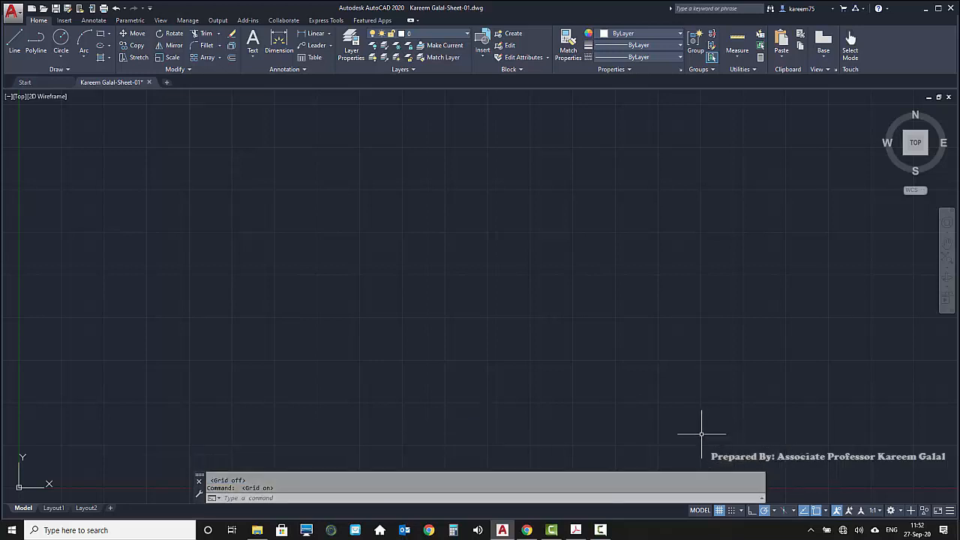
{"action": "left_click", "coordinate": [720, 511]}
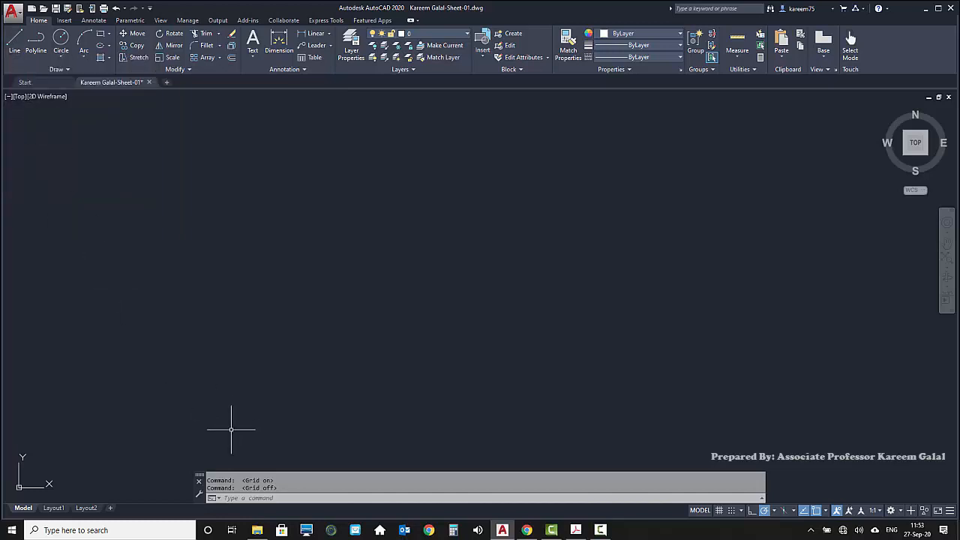
Start the Line command with its alias L and place the first point in the empty drawing area
{"action": "left_click", "coordinate": [244, 497]}
{"action": "type", "text": "line"}
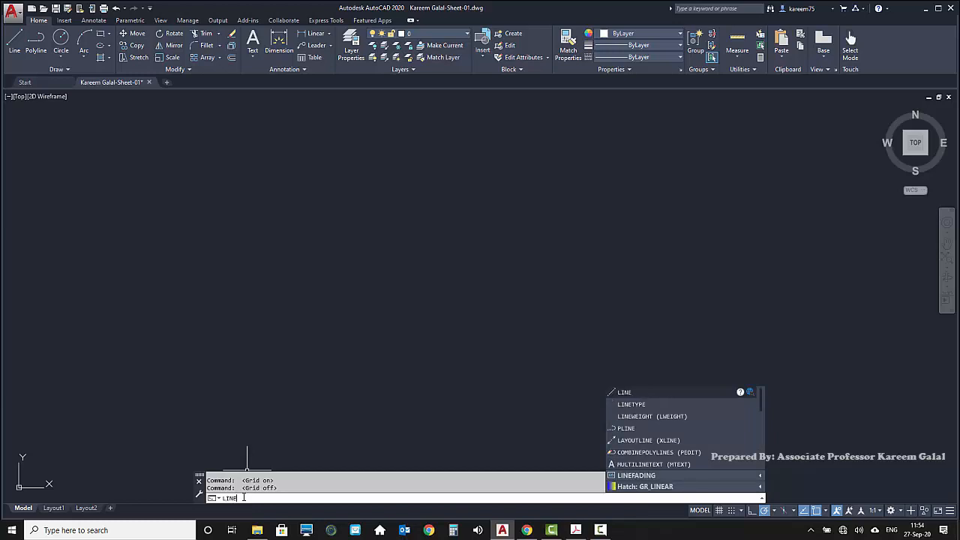
{"action": "key", "text": "BackSpace"}
{"action": "key", "text": "BackSpace"}
{"action": "key", "text": "BackSpace"}
{"action": "key", "text": "Return"}
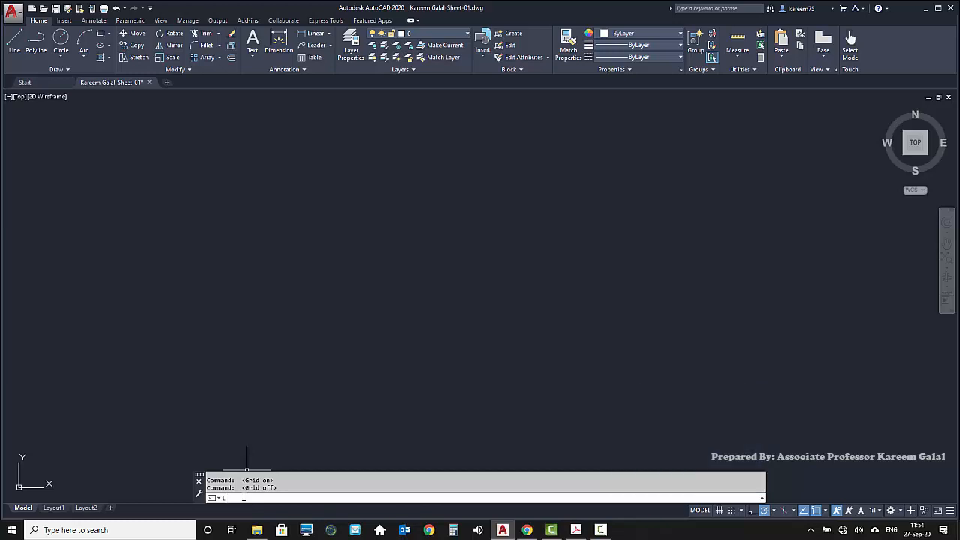
{"action": "type", "text": "l"}
{"action": "key", "text": "Return"}
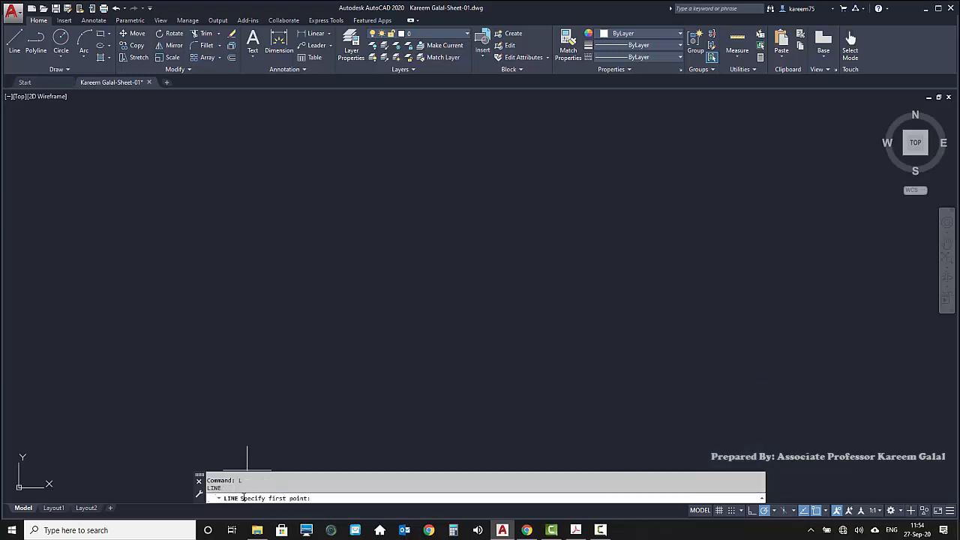
{"action": "left_click", "coordinate": [286, 196]}
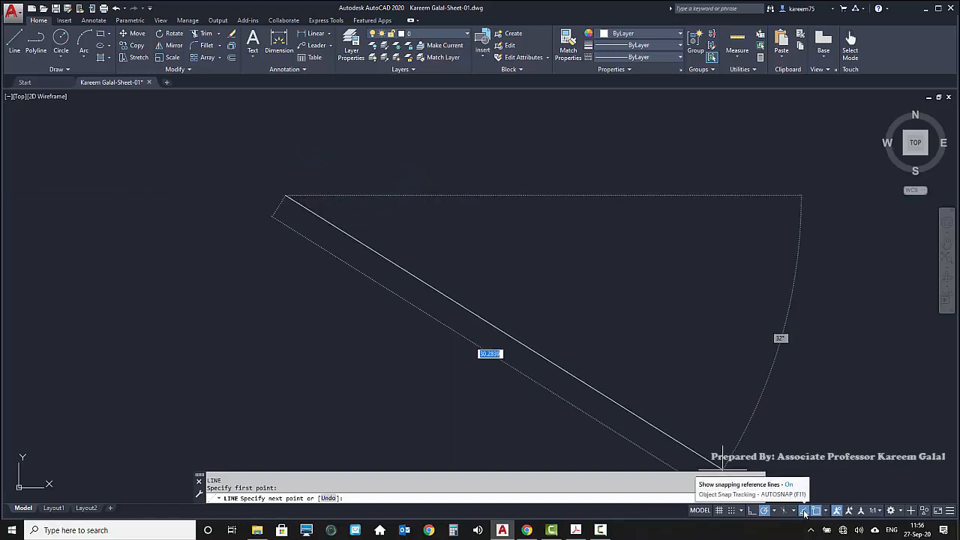
Toggle polar tracking off and on during the Line command and set its angles to 45, 90, 135, 180
{"action": "double_click", "coordinate": [764, 513]}
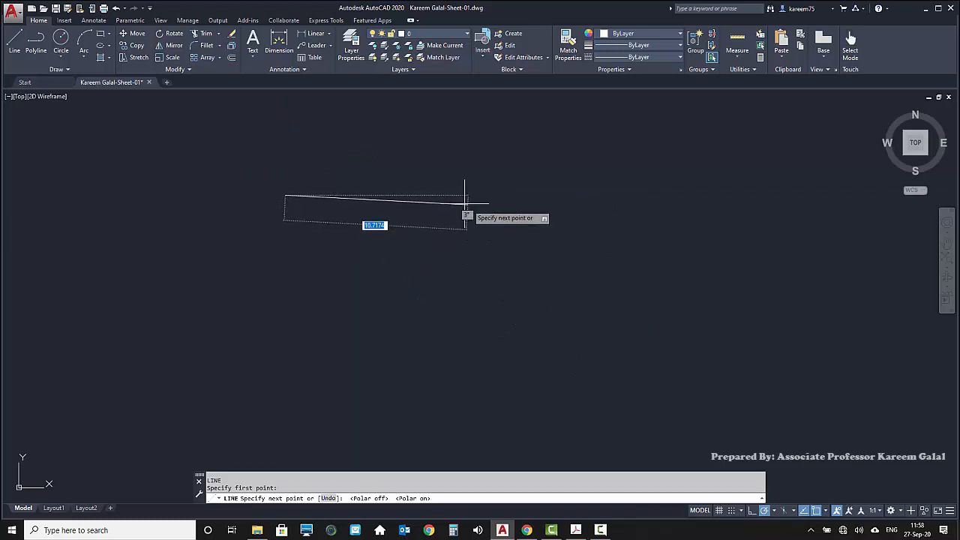
{"action": "middle_click_drag", "start_coordinate": [502, 282], "coordinate": [588, 352]}
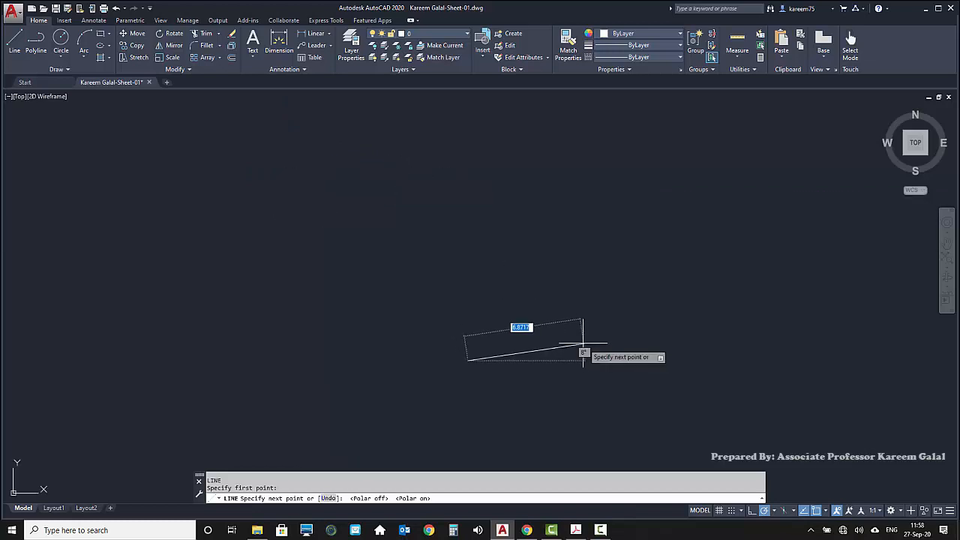
{"action": "left_click", "coordinate": [776, 512]}
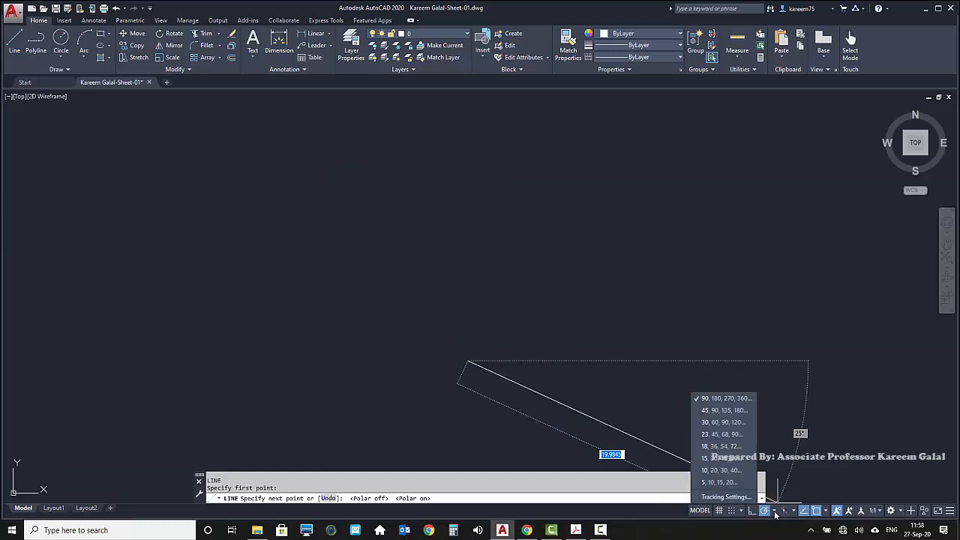
{"action": "left_click", "coordinate": [694, 409]}
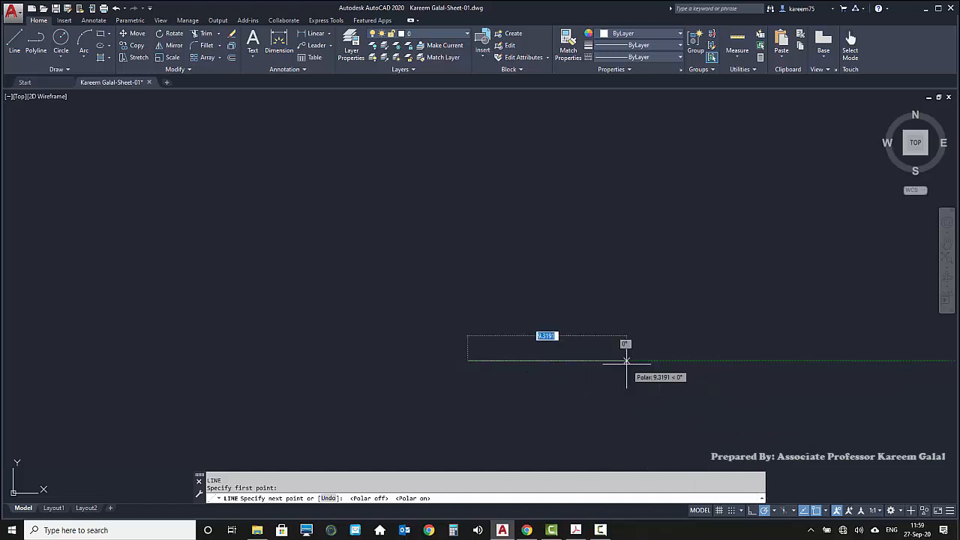
Draw a horizontal line 2.5 units long to the right of the first point and end the Line command
{"action": "type", "text": "4"}
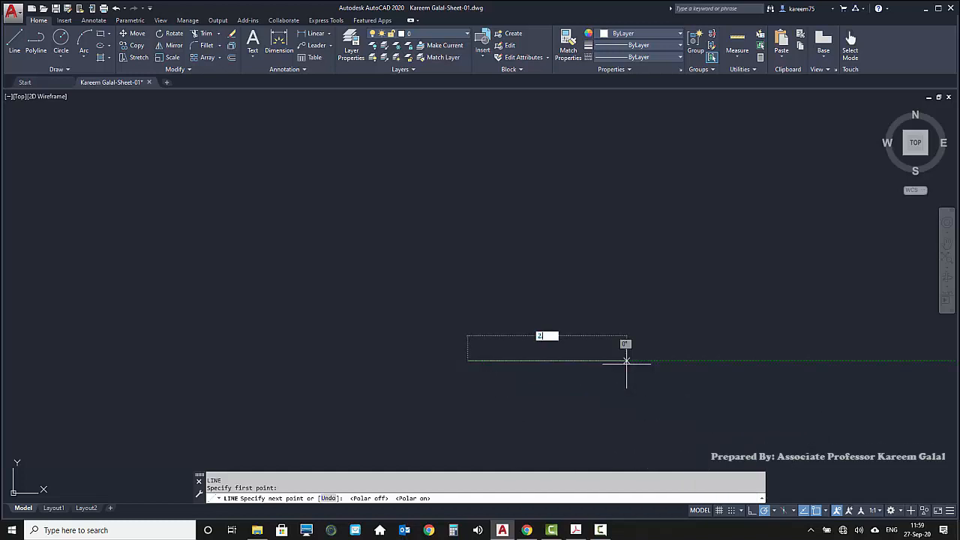
{"action": "type", "text": ".5"}
{"action": "key", "text": "Return"}
{"action": "scroll", "coordinate": [492, 354], "scroll_direction": "up", "scroll_amount": 8}
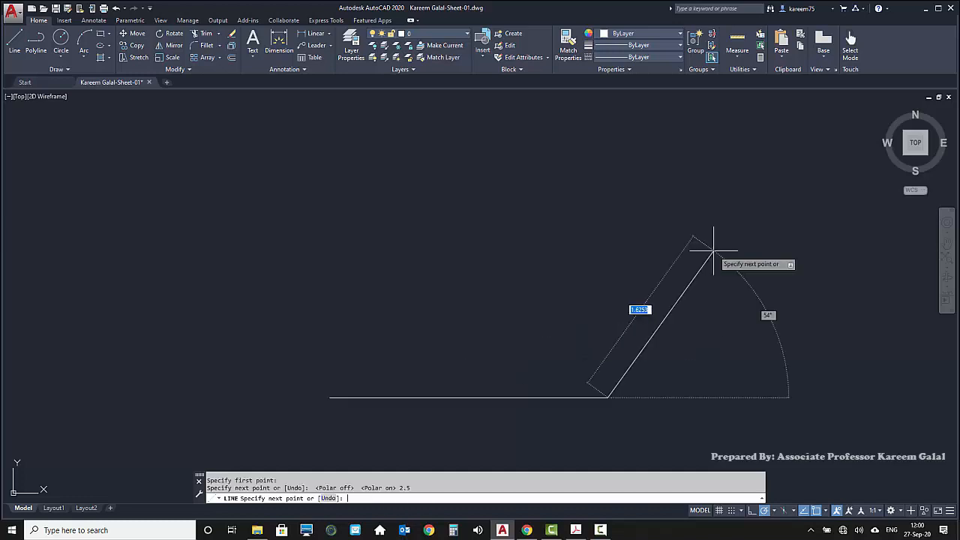
{"action": "key", "text": "Return"}
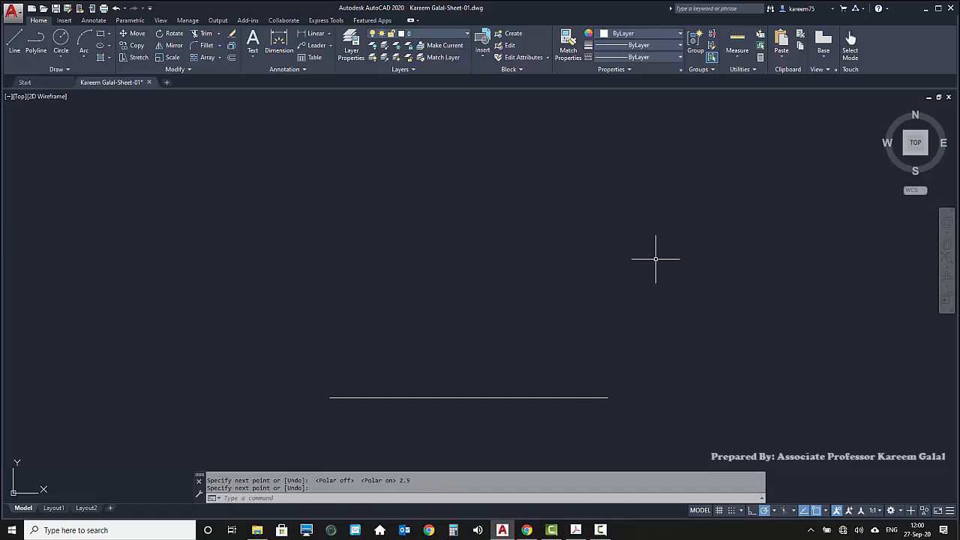
Draw a vertical line 2.5 units upward from the right endpoint of the horizontal line
{"action": "key", "text": "Return"}
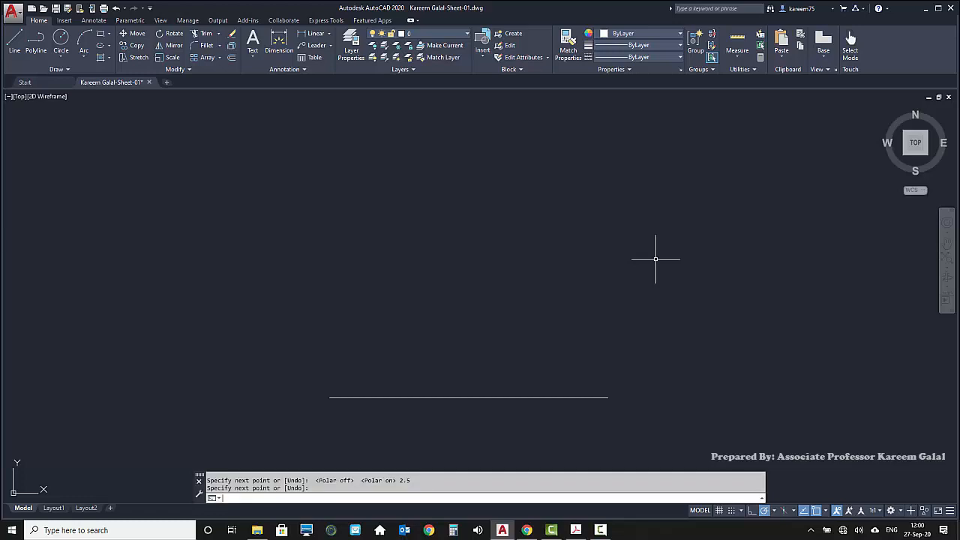
{"action": "key", "text": "Return"}
{"action": "left_click", "coordinate": [608, 397]}
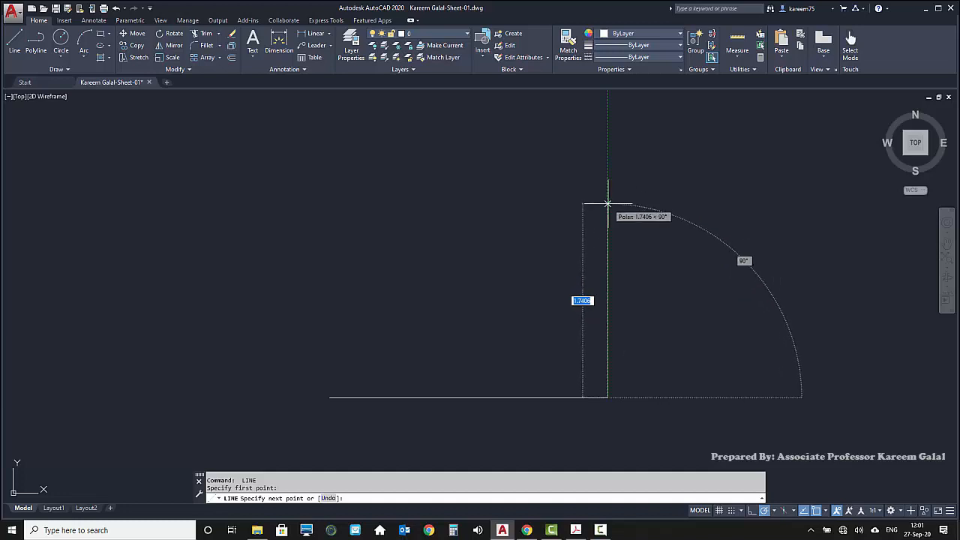
{"action": "type", "text": "2"}
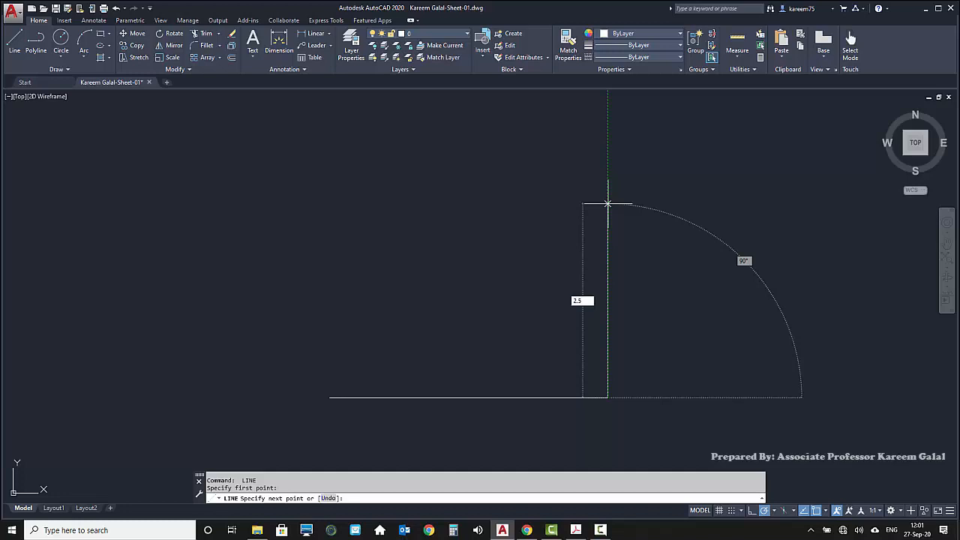
{"action": "type", "text": ".5"}
{"action": "key", "text": "Return"}
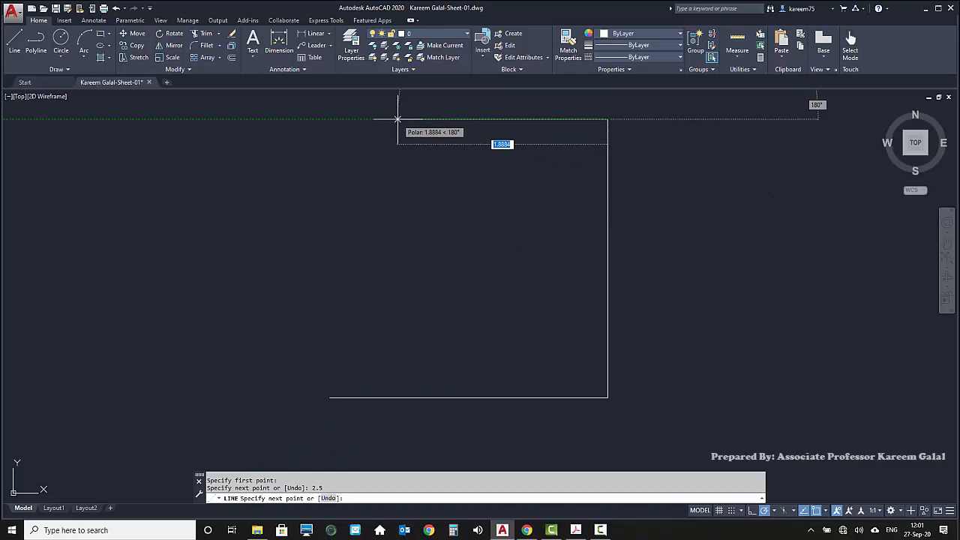
Draw a 2.5-unit segment leftward as the square's top side and undo it with the Line command's Undo option
{"action": "type", "text": "2.5"}
{"action": "key", "text": "Return"}
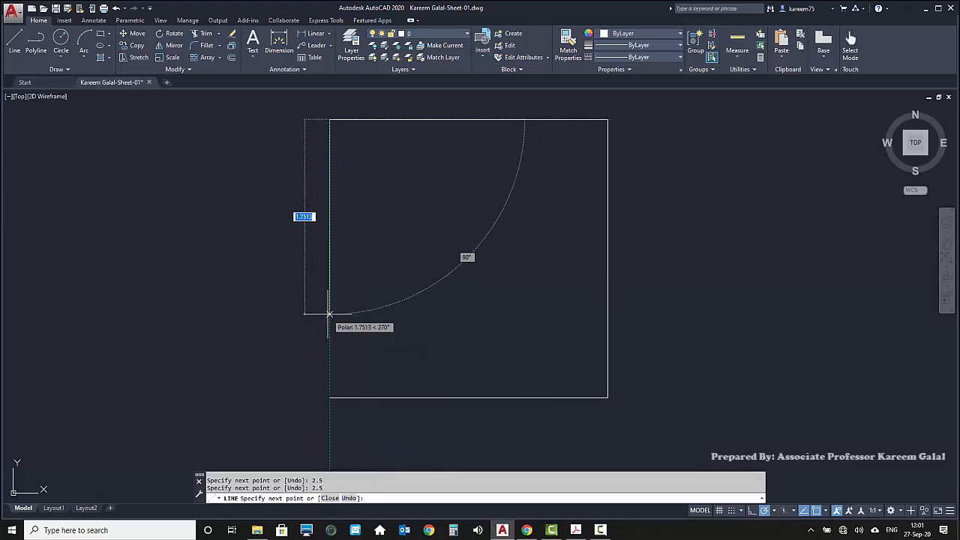
{"action": "key", "text": "Down"}
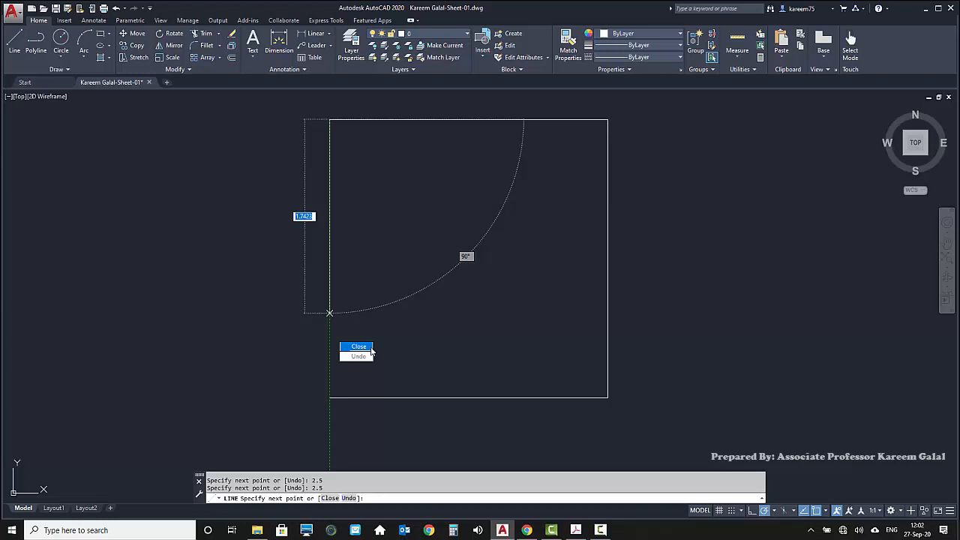
{"action": "type", "text": "u"}
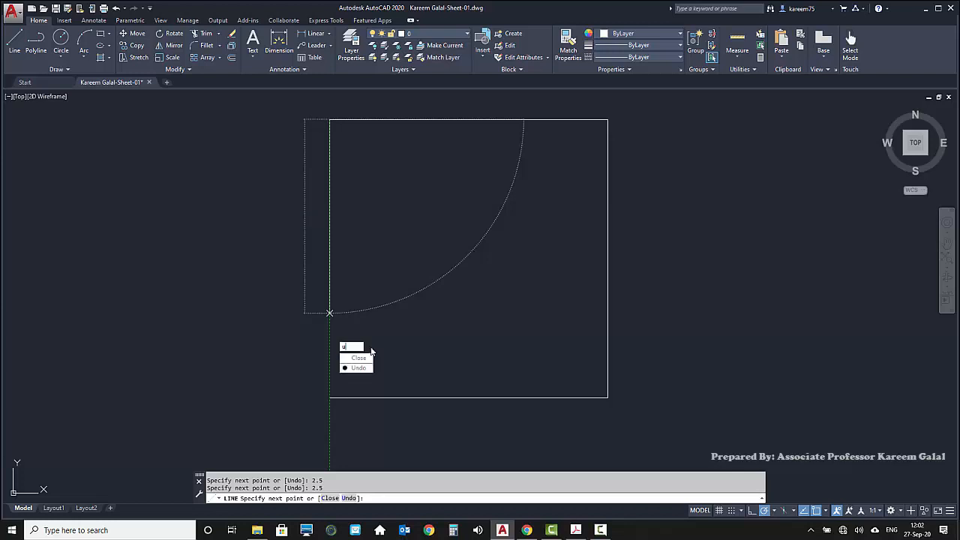
{"action": "key", "text": "Return"}
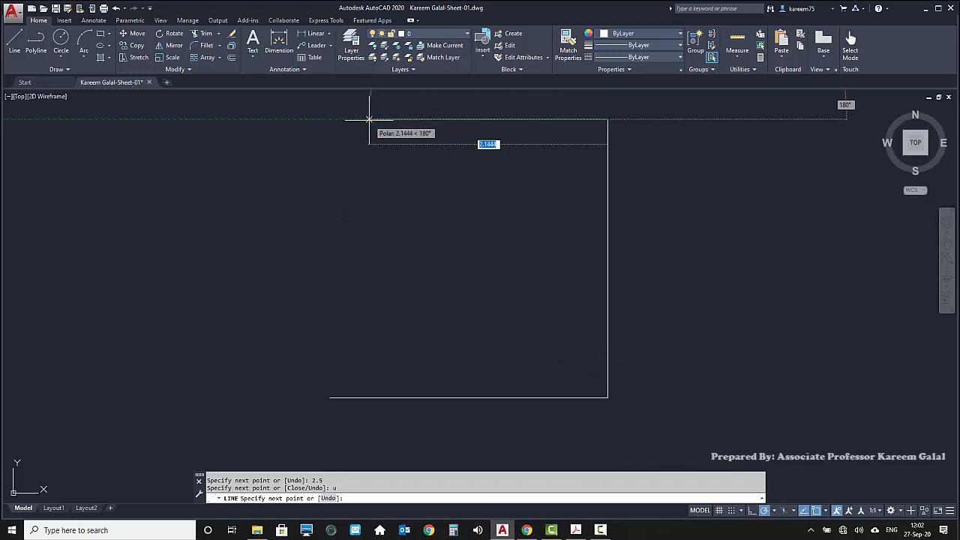
Draw the square's top side 2.5 units leftward and its left side 2.5 units downward, and end the Line command
{"action": "type", "text": "2.5"}
{"action": "key", "text": "Return"}
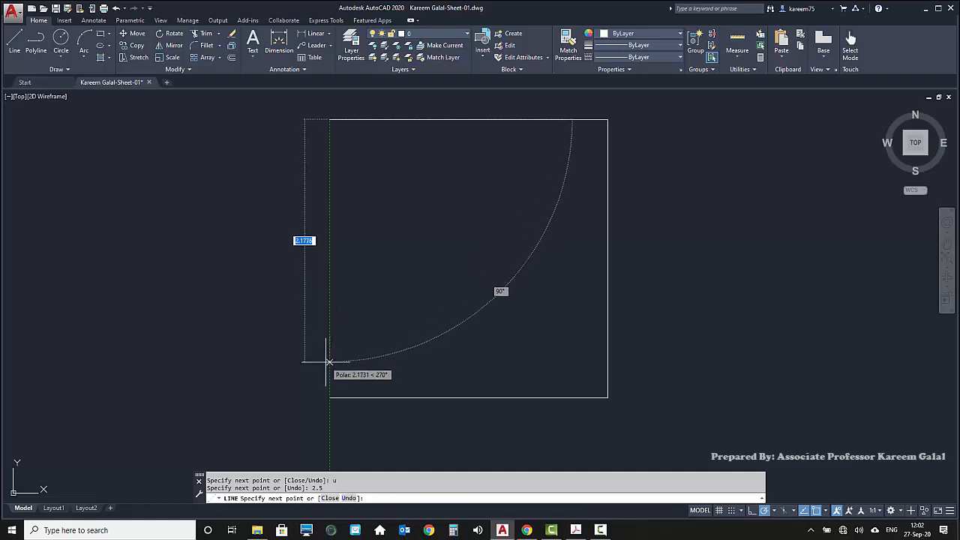
{"action": "type", "text": "2"}
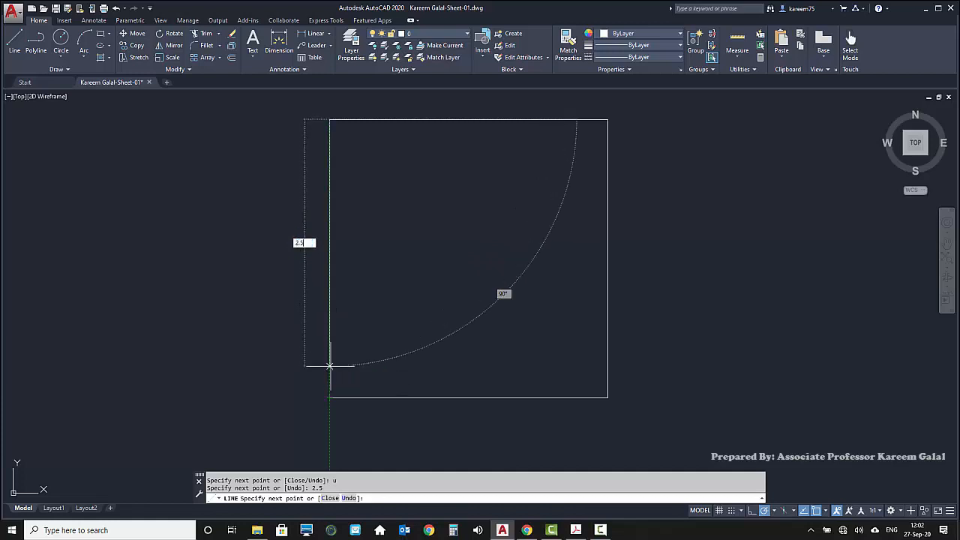
{"action": "type", "text": ".5"}
{"action": "key", "text": "Return"}
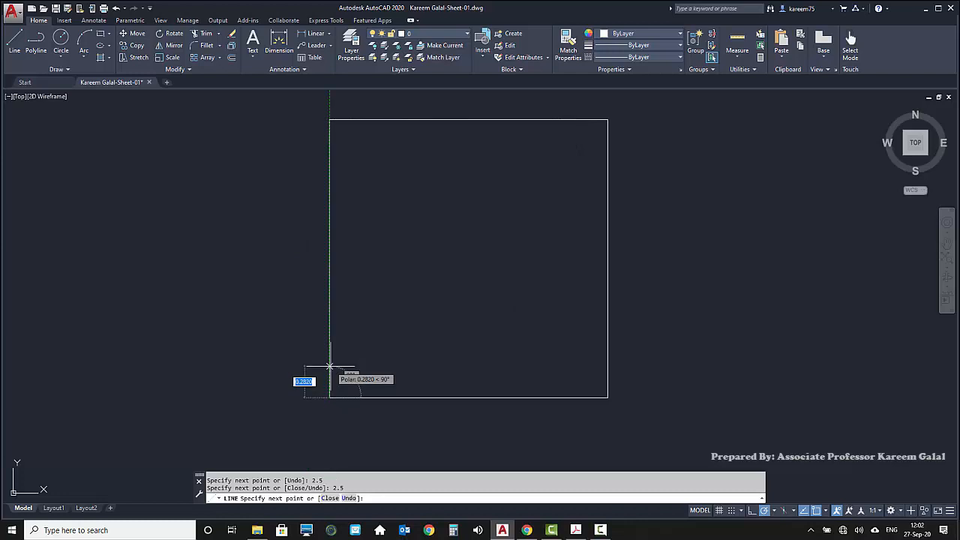
{"action": "key", "text": "Return"}
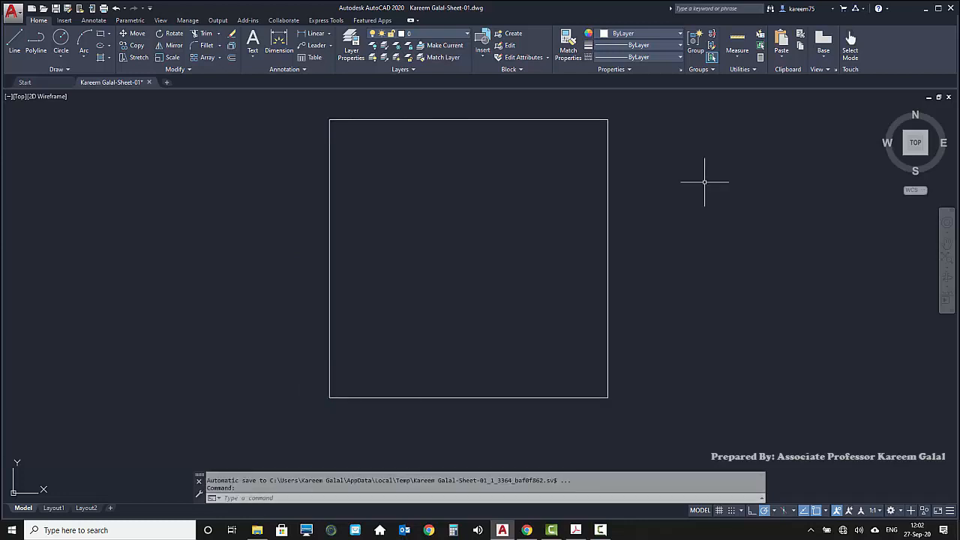
Draw a diagonal line from the square's lower-left corner to its upper-right corner, enabling the Midpoint object snap during the command
{"action": "key", "text": "Return"}
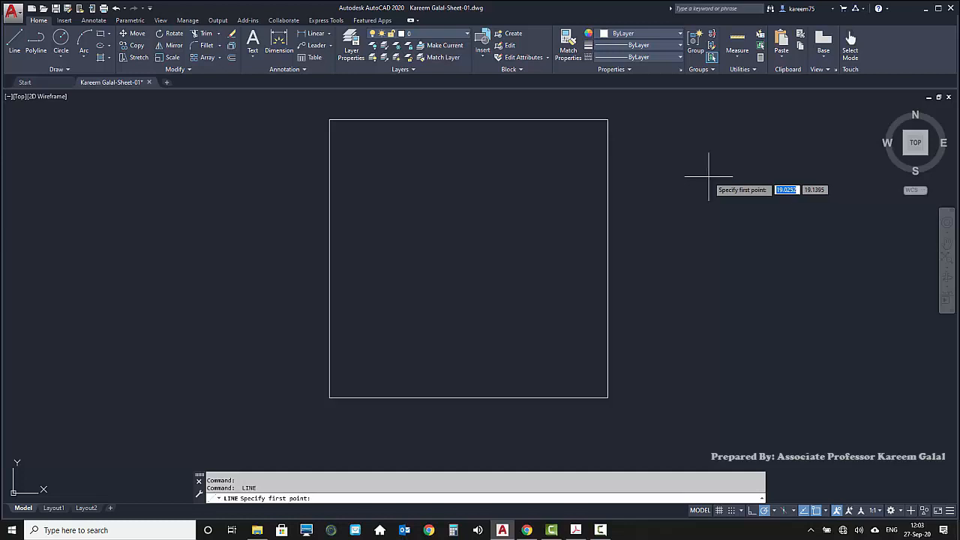
{"action": "left_click", "coordinate": [329, 398]}
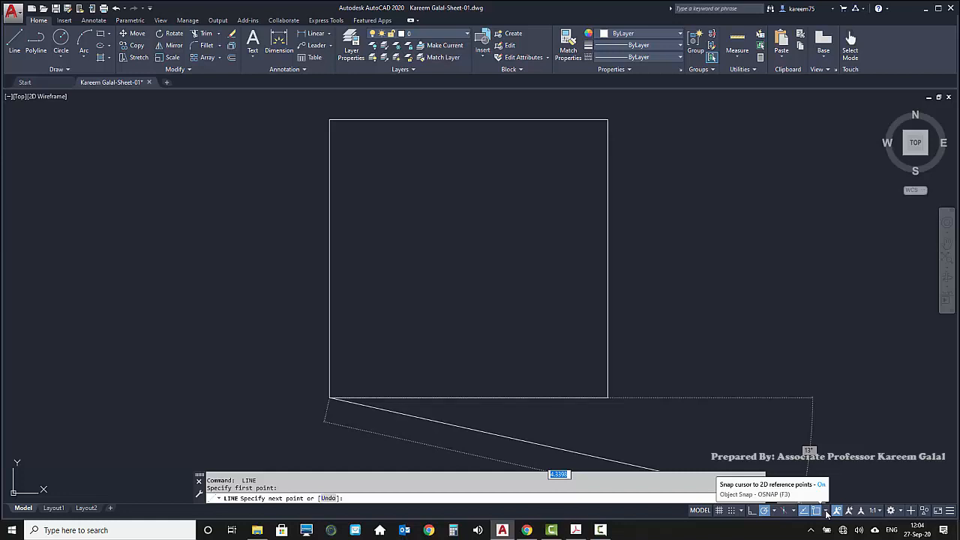
{"action": "left_click", "coordinate": [827, 511]}
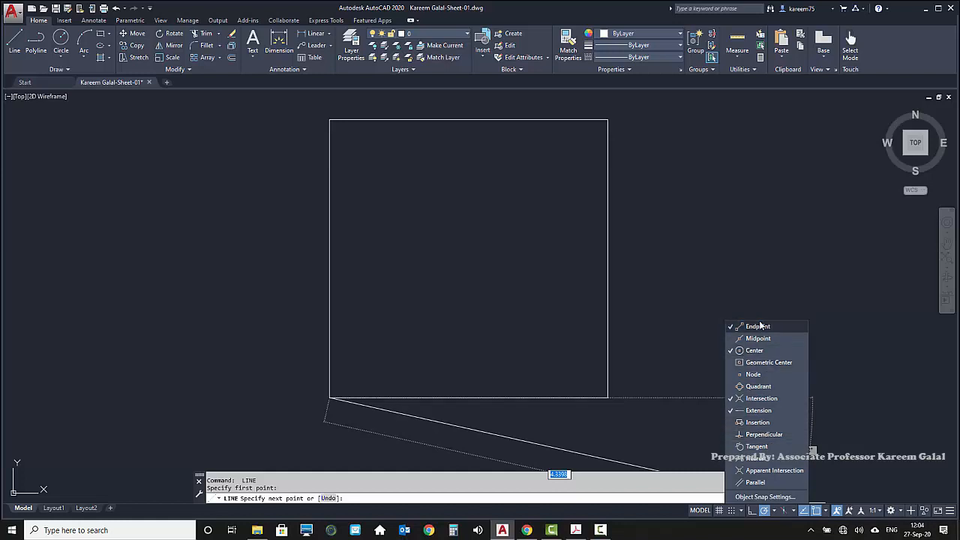
{"action": "left_click", "coordinate": [740, 341]}
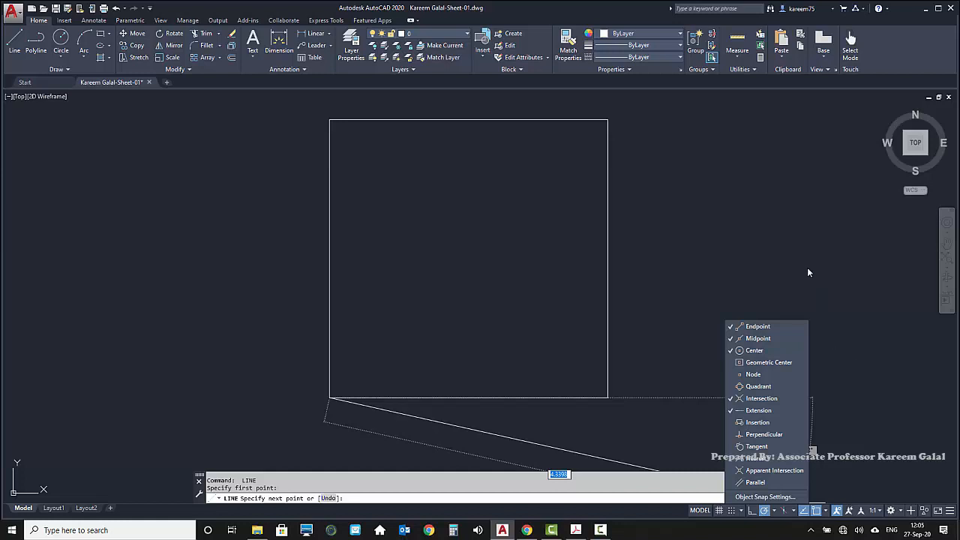
{"action": "left_click", "coordinate": [736, 212]}
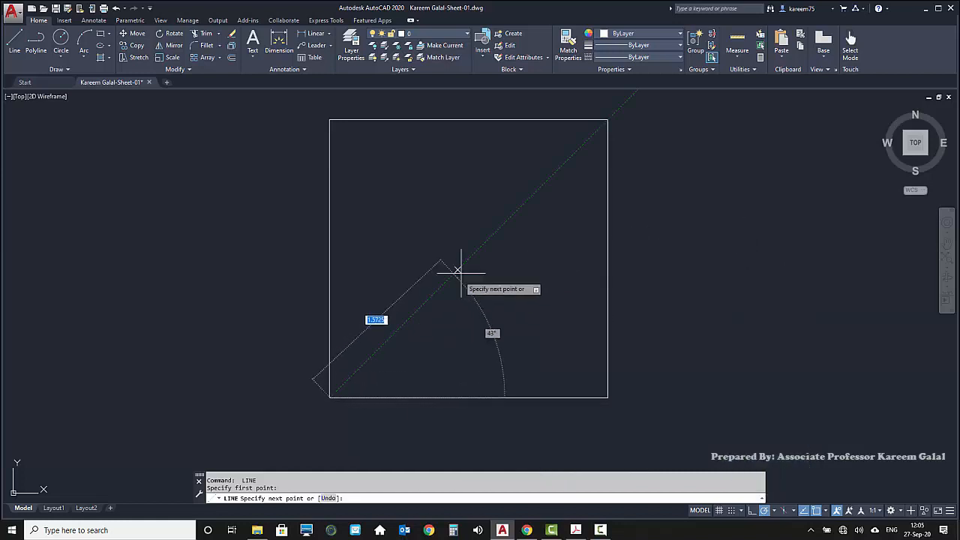
{"action": "left_click", "coordinate": [607, 120]}
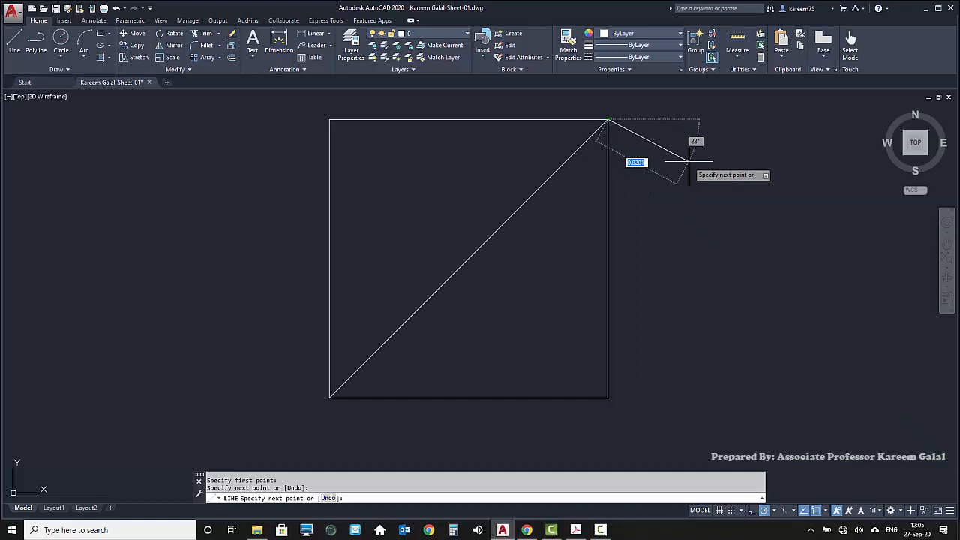
{"action": "key", "text": "Return"}
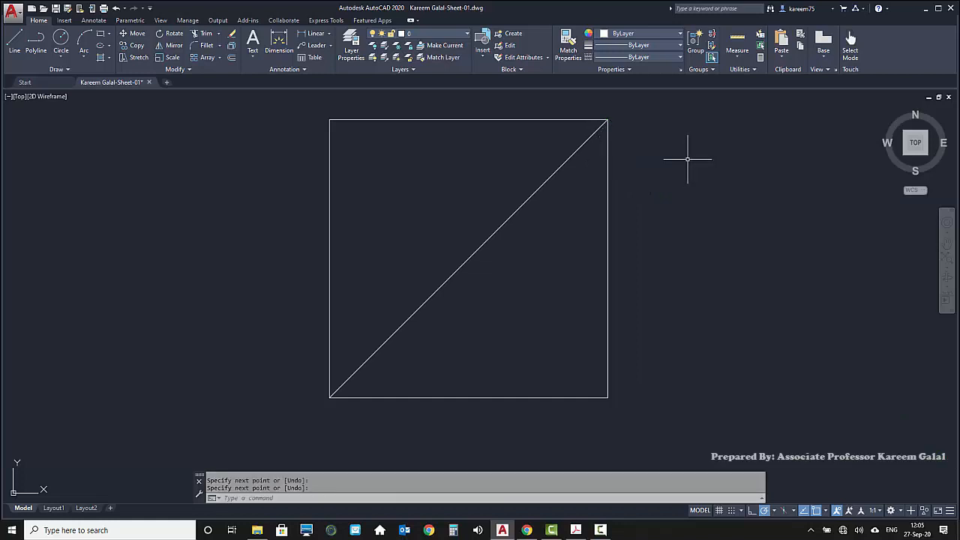
Draw the second diagonal line from the square's lower-right corner to its upper-left corner
{"action": "key", "text": "Return"}
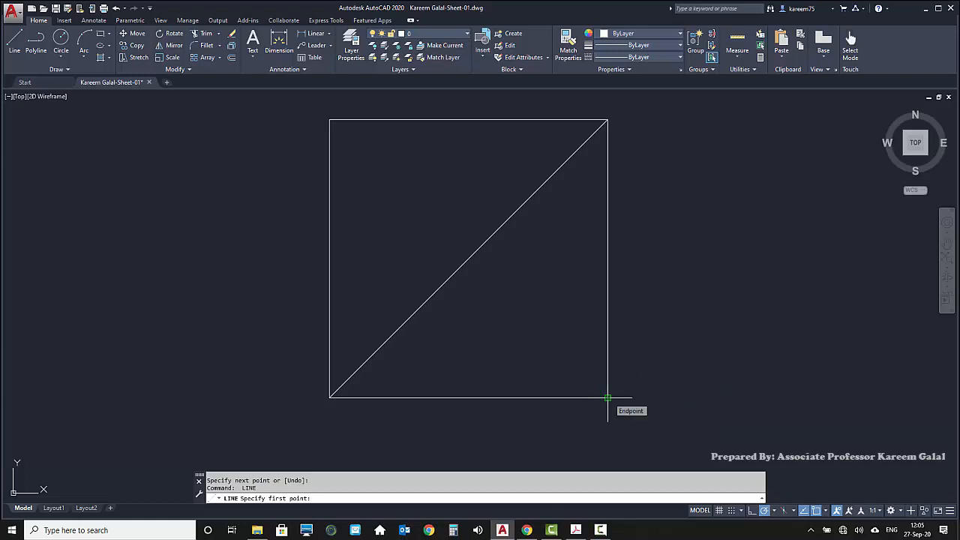
{"action": "left_click", "coordinate": [607, 397]}
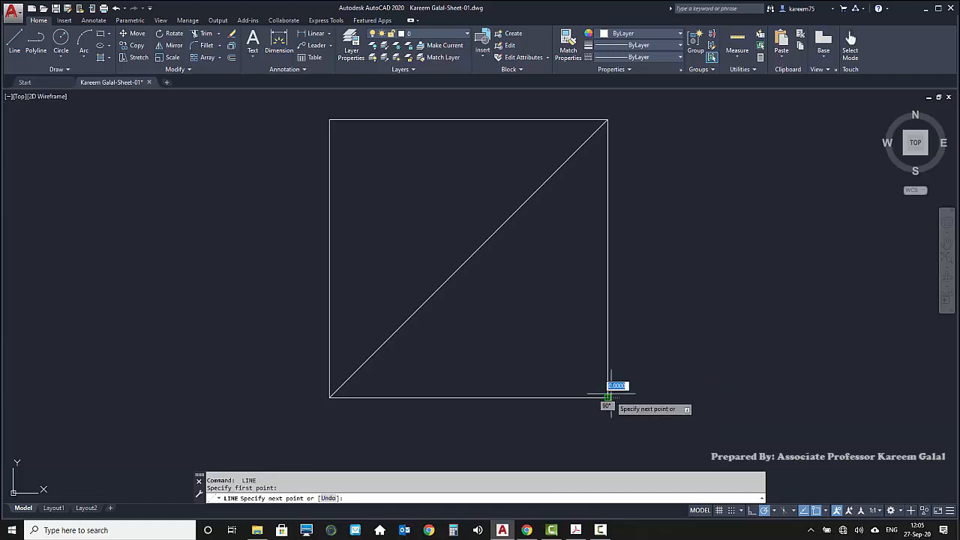
{"action": "left_click", "coordinate": [330, 119]}
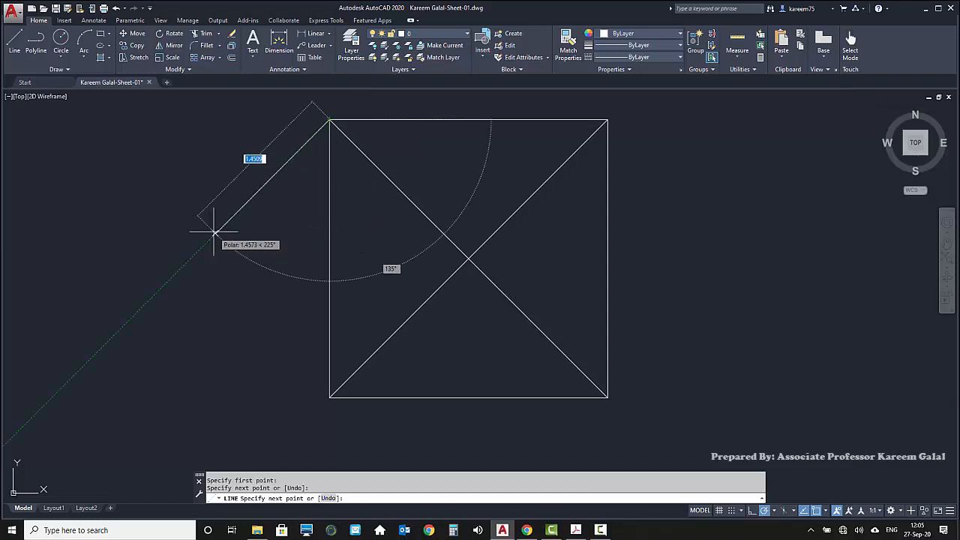
{"action": "key", "text": "Return"}
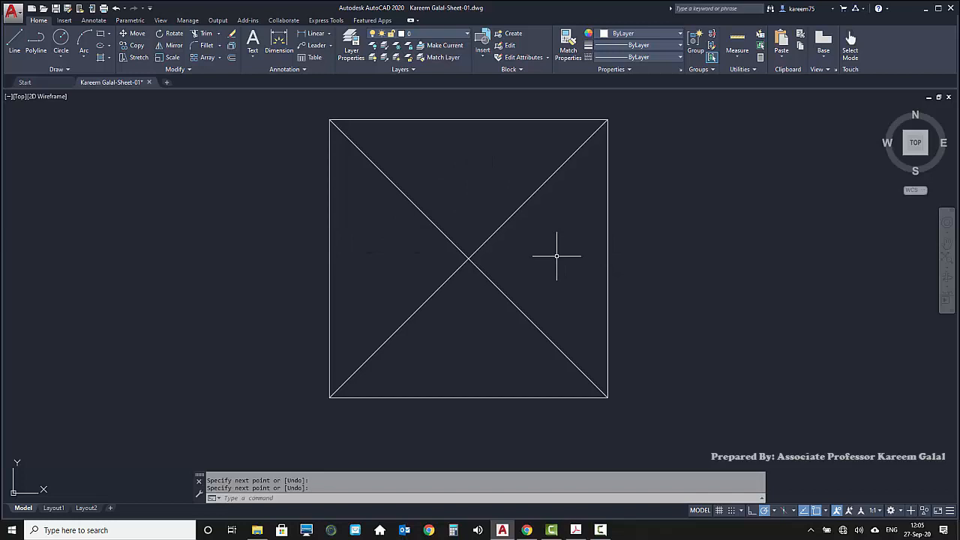
Draw a vertical line from the midpoint of the square's top side to the midpoint of its bottom side
{"action": "key", "text": "Return"}
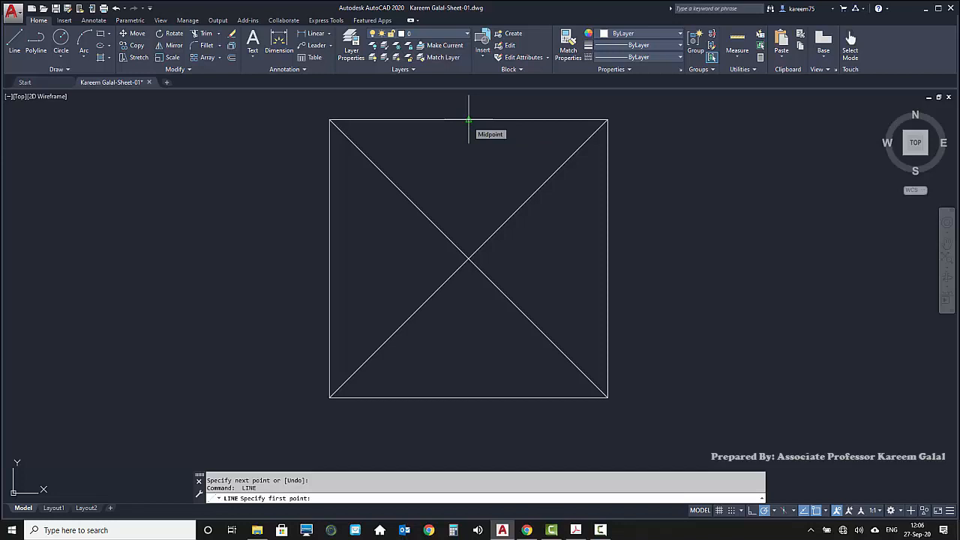
{"action": "left_click", "coordinate": [469, 120]}
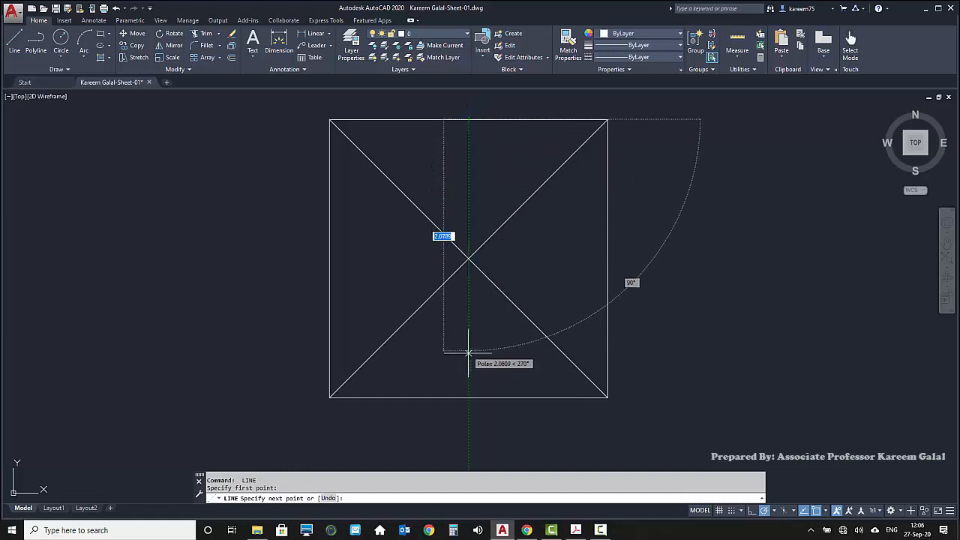
{"action": "left_click", "coordinate": [469, 397]}
{"action": "key", "text": "Return"}
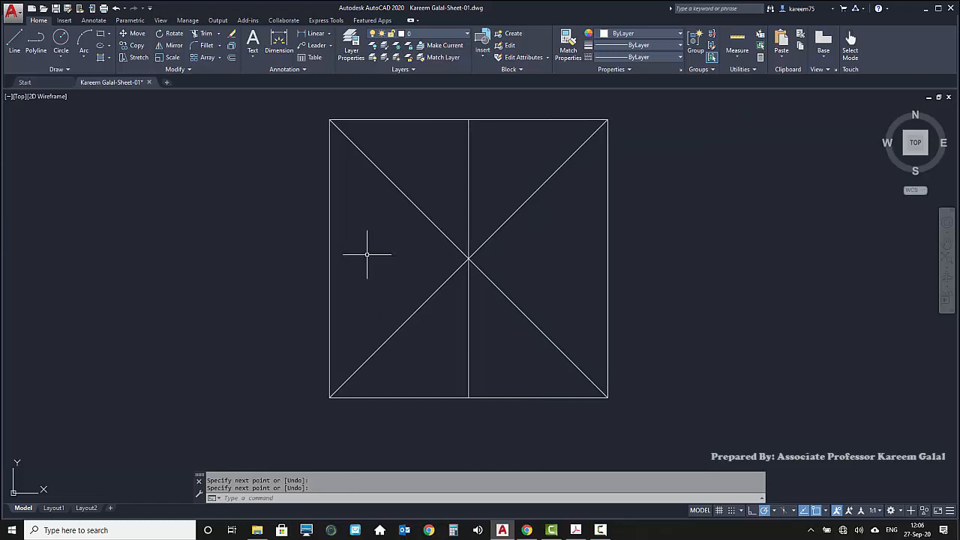
Draw a horizontal line from the midpoint of the square's left side to the midpoint of its right side
{"action": "key", "text": "Return"}
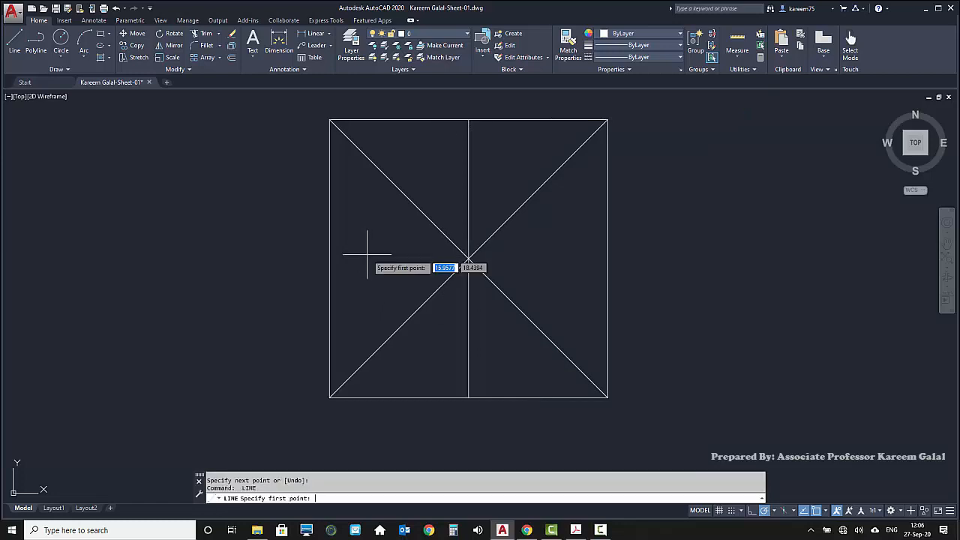
{"action": "left_click", "coordinate": [329, 259]}
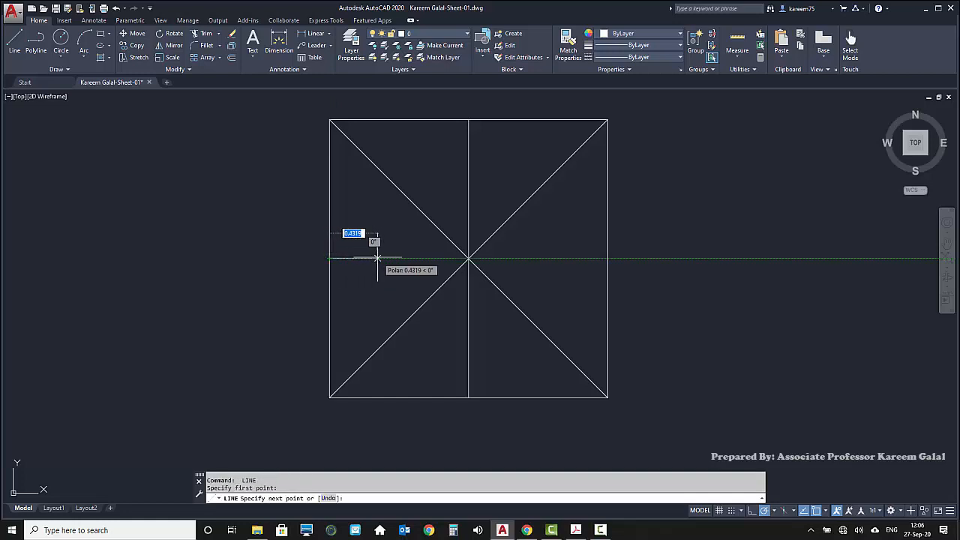
{"action": "left_click", "coordinate": [608, 259]}
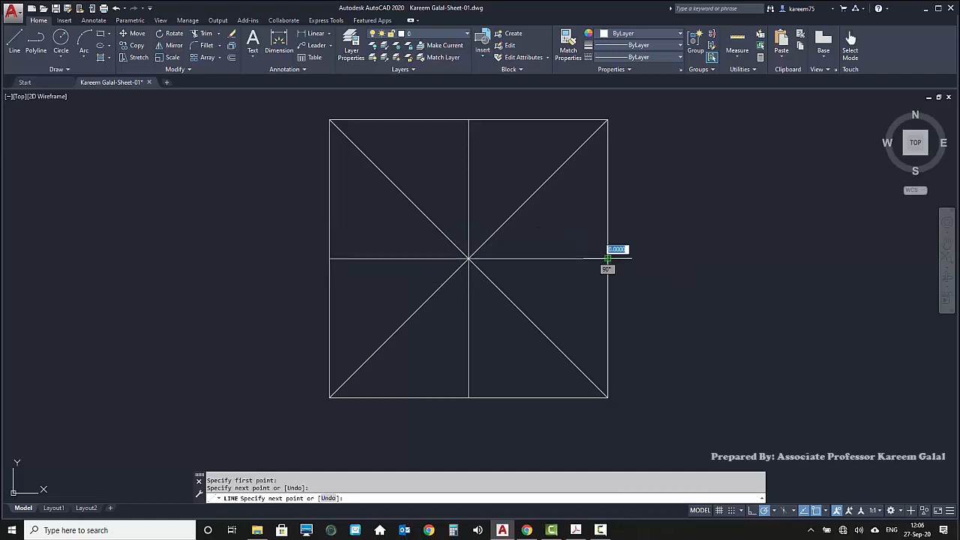
{"action": "key", "text": "Return"}
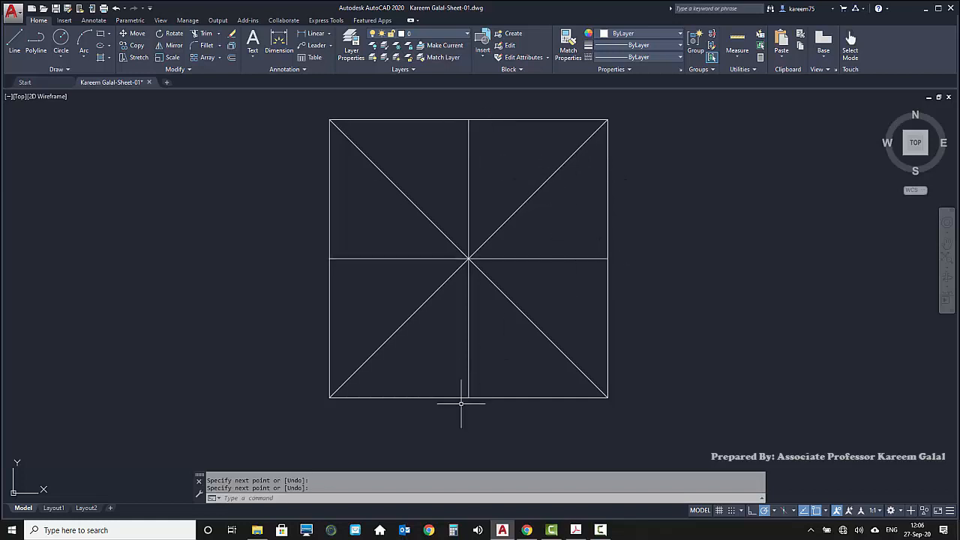
Draw a diamond connecting the top, right, bottom and left side midpoints of the square, finishing it with the Close option
{"action": "key", "text": "Return"}
{"action": "left_click", "coordinate": [468, 120]}
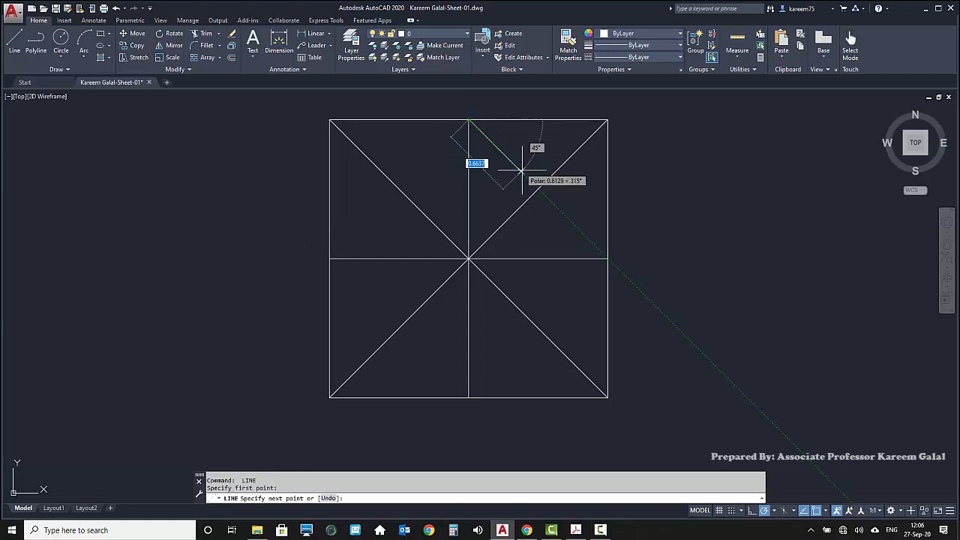
{"action": "left_click", "coordinate": [607, 259]}
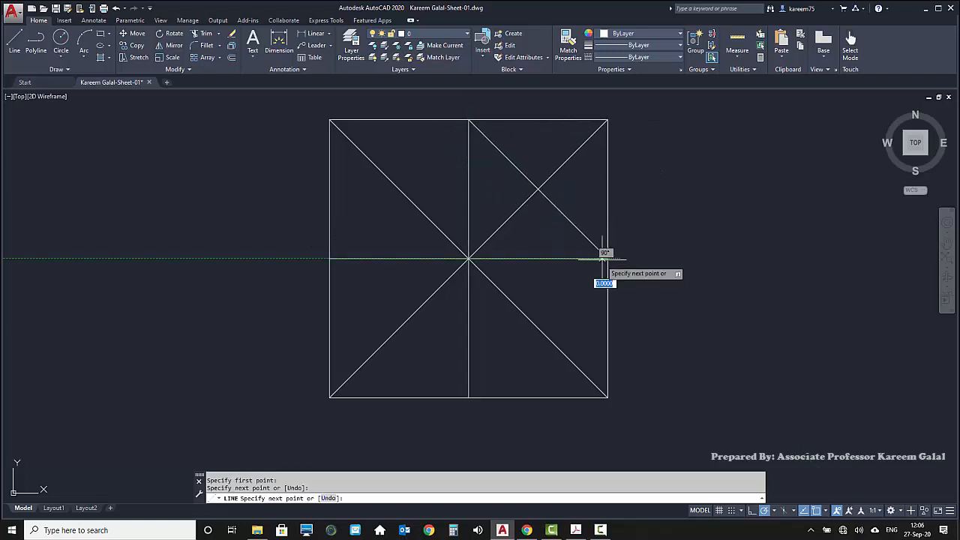
{"action": "left_click", "coordinate": [468, 397]}
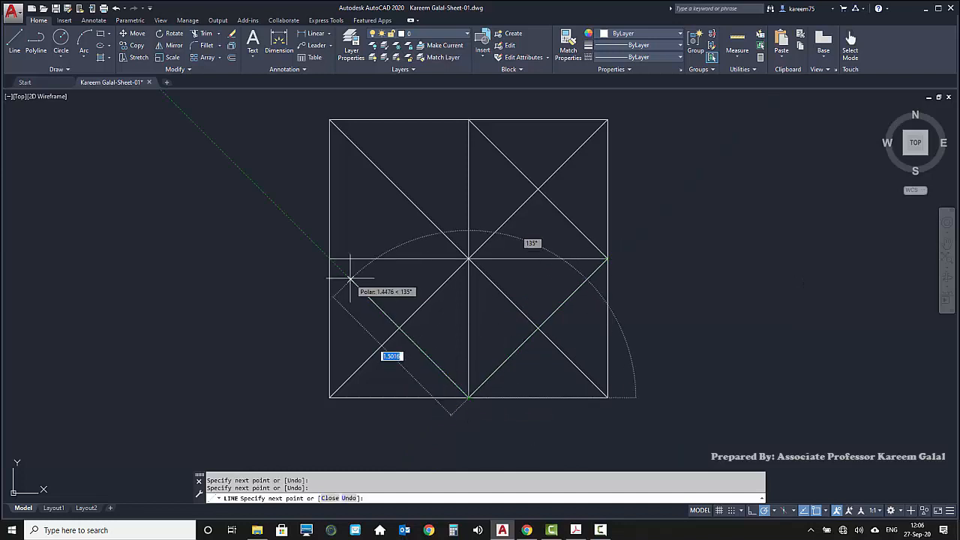
{"action": "left_click", "coordinate": [330, 259]}
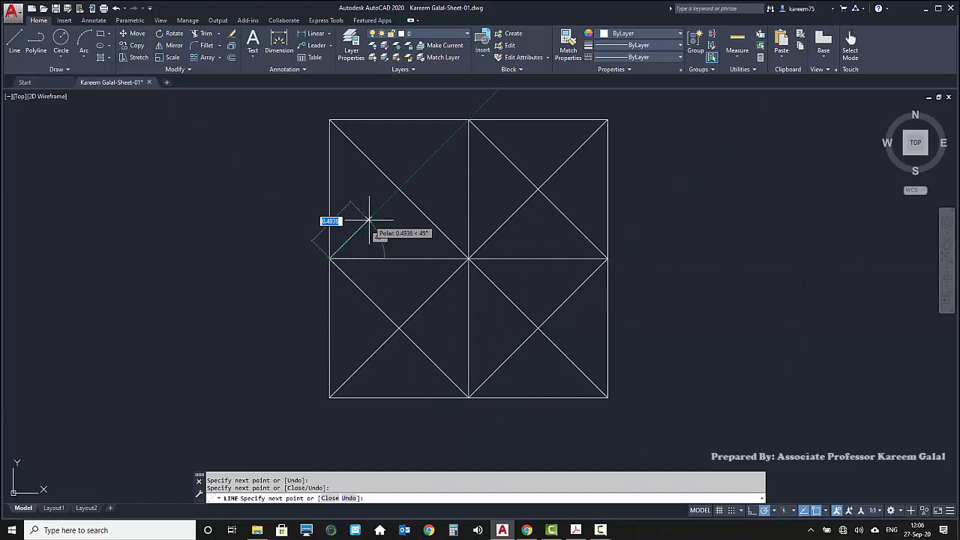
{"action": "type", "text": "c"}
{"action": "key", "text": "Return"}
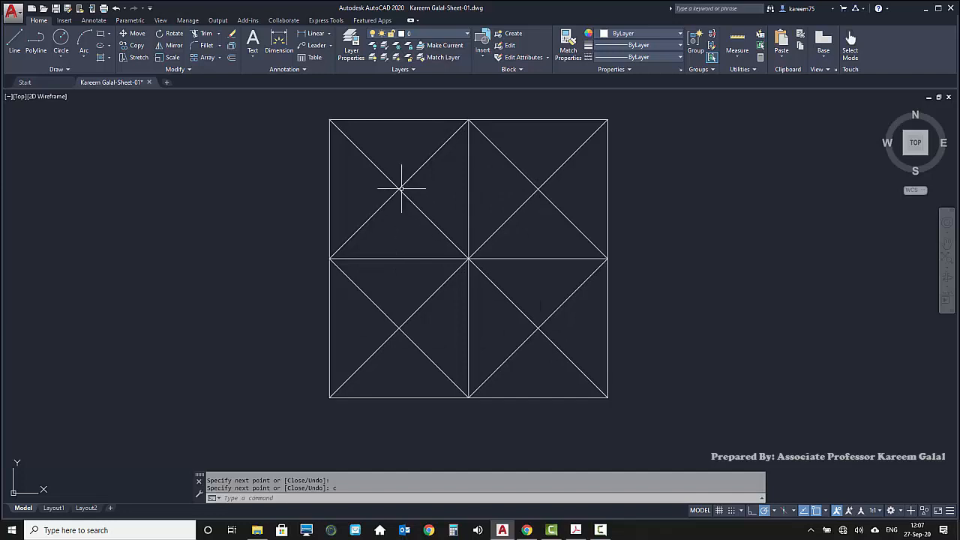
Draw an inner square through the midpoints of the diamond's four sides, starting at the upper left and finishing with the Close option
{"action": "key", "text": "Return"}
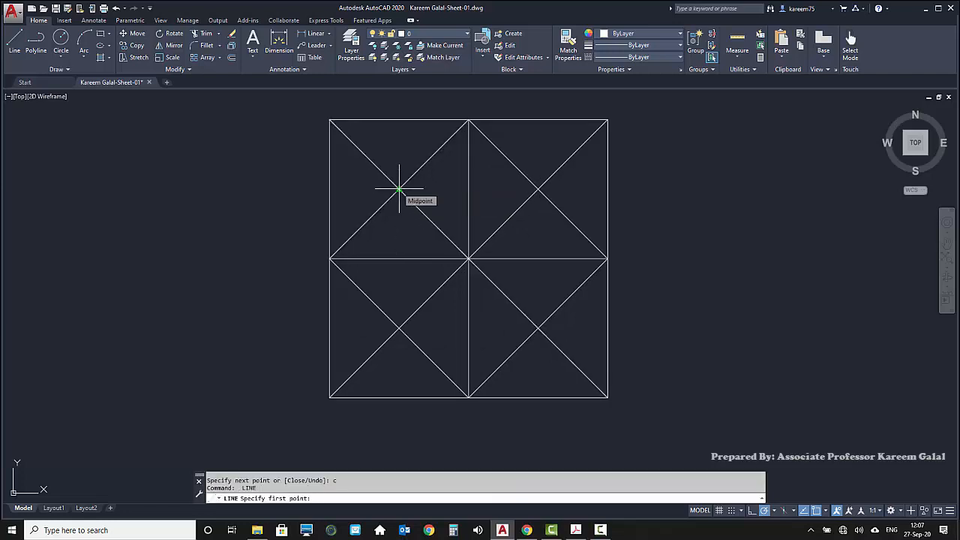
{"action": "left_click", "coordinate": [399, 189]}
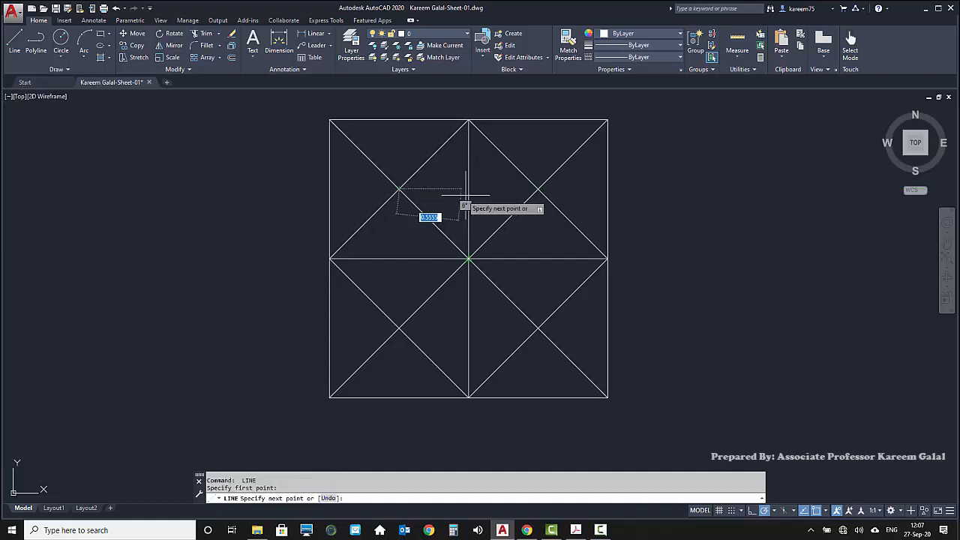
{"action": "left_click", "coordinate": [538, 190]}
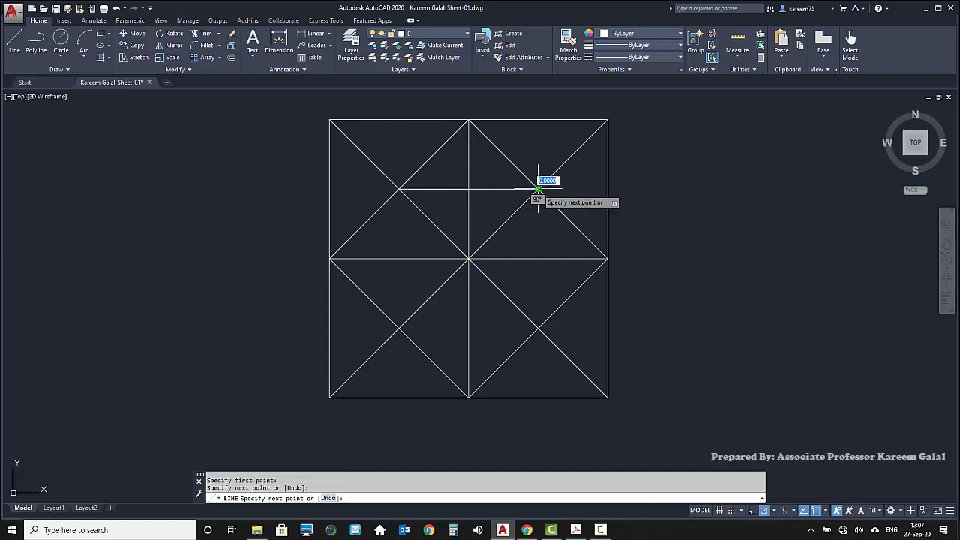
{"action": "left_click", "coordinate": [538, 328]}
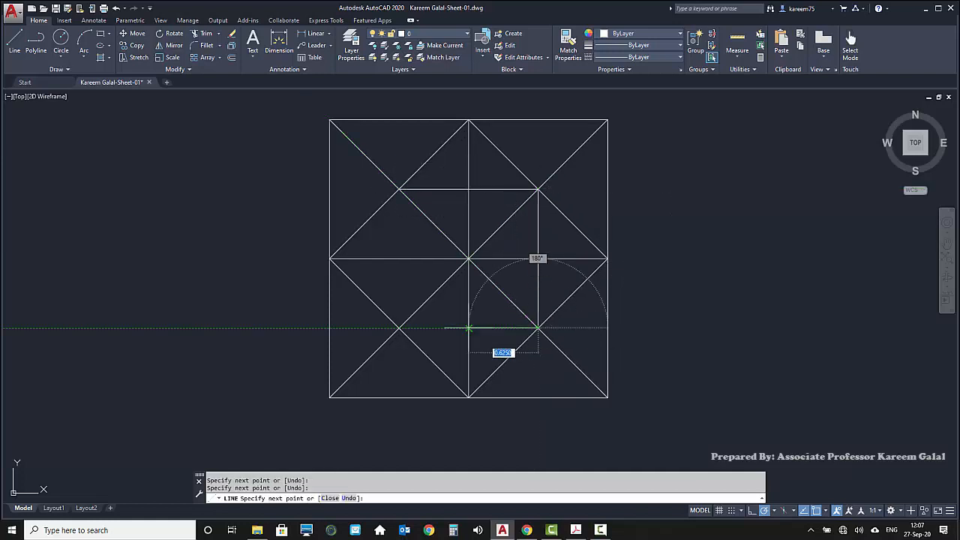
{"action": "left_click", "coordinate": [399, 328]}
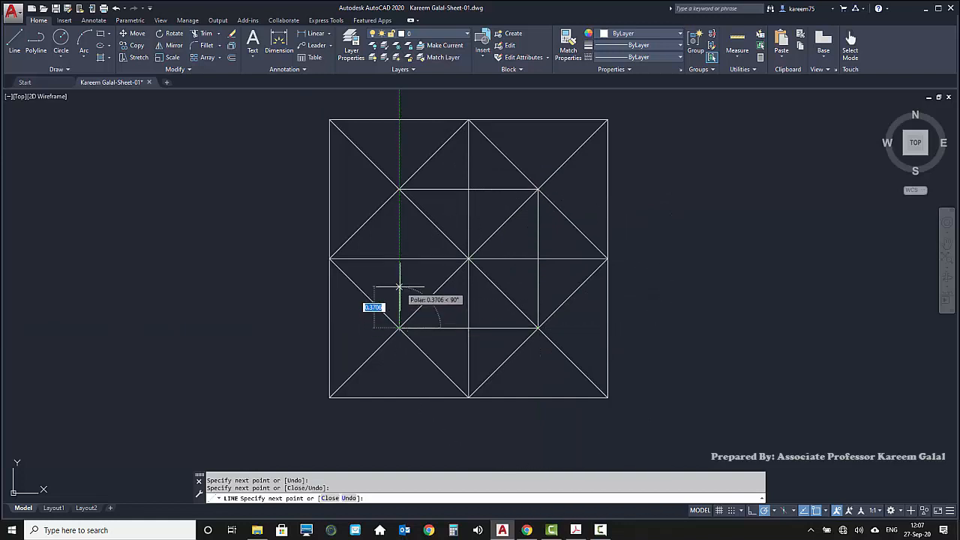
{"action": "type", "text": "c"}
{"action": "key", "text": "Return"}
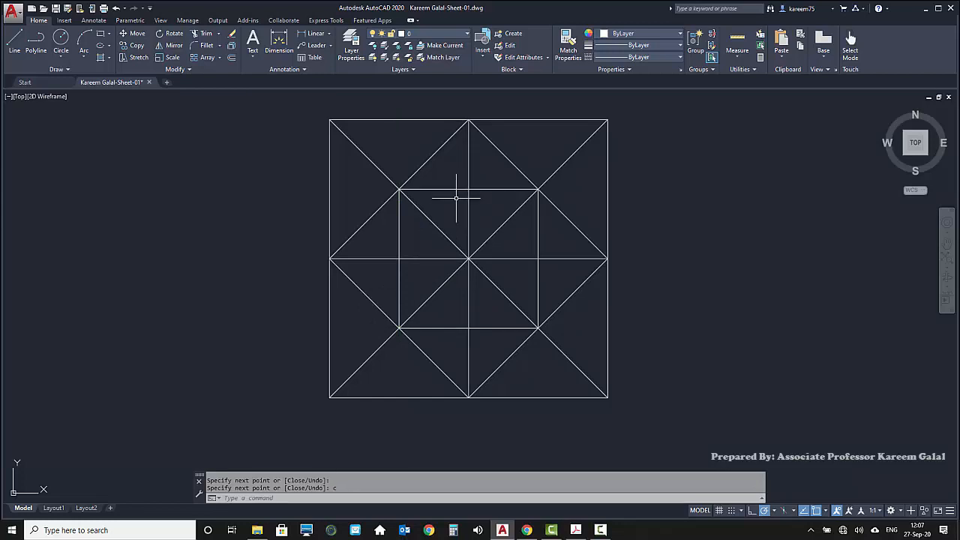
Draw a smaller diamond connecting the top, left, bottom and right side midpoints of the inner square, finishing it with the Close option
{"action": "key", "text": "Return"}
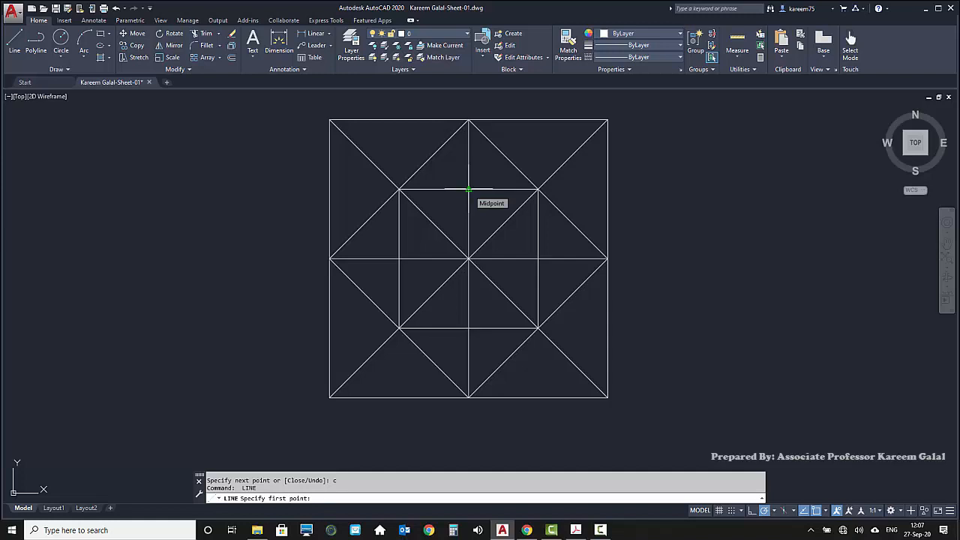
{"action": "left_click", "coordinate": [469, 189]}
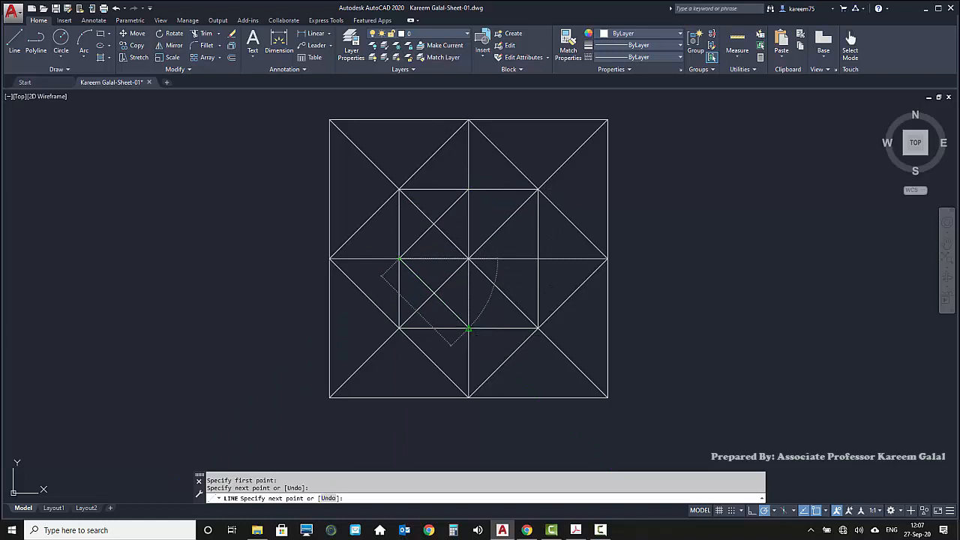
{"action": "left_click", "coordinate": [469, 328]}
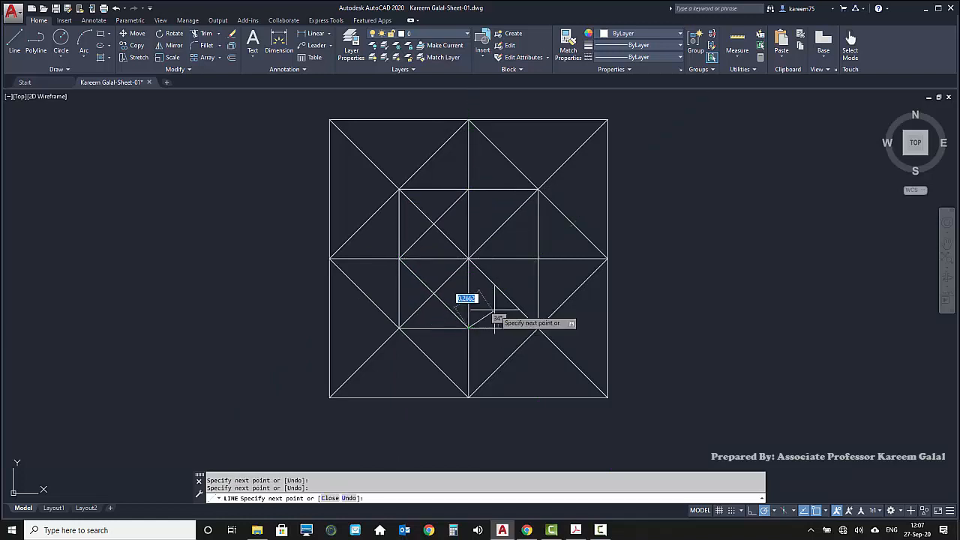
{"action": "left_click", "coordinate": [538, 259]}
{"action": "type", "text": "c"}
{"action": "key", "text": "Return"}
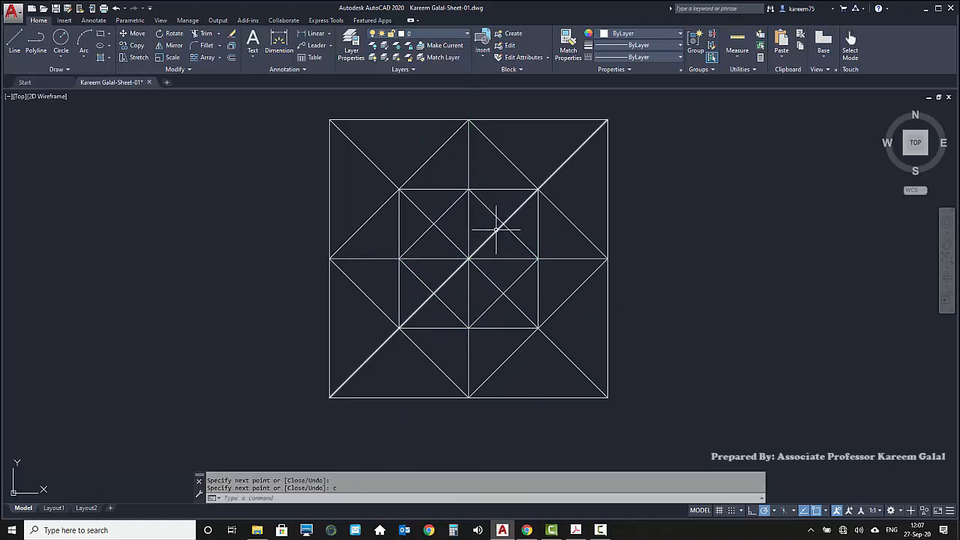
Draw the innermost square through the midpoints of the smaller diamond's sides, starting at the upper right and finishing with the Close option
{"action": "key", "text": "Return"}
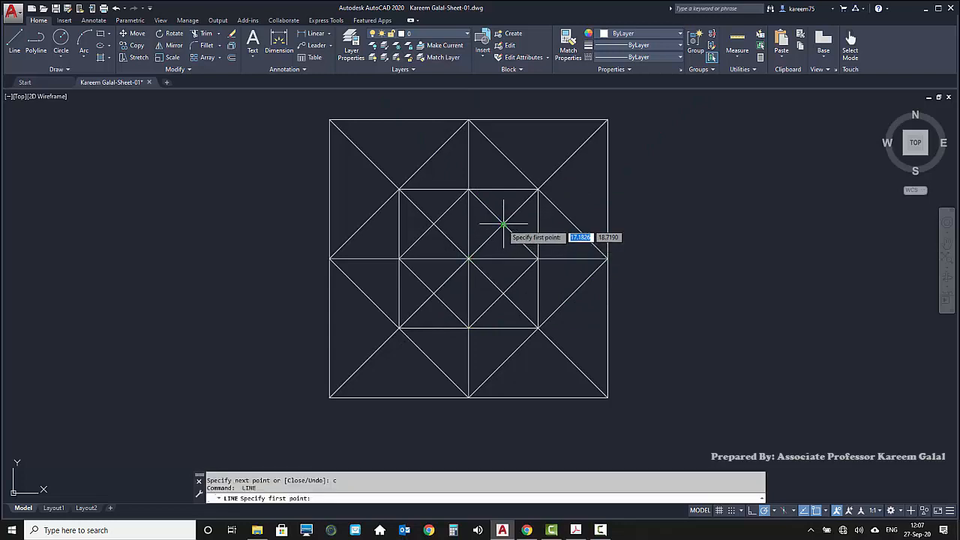
{"action": "left_click", "coordinate": [435, 224]}
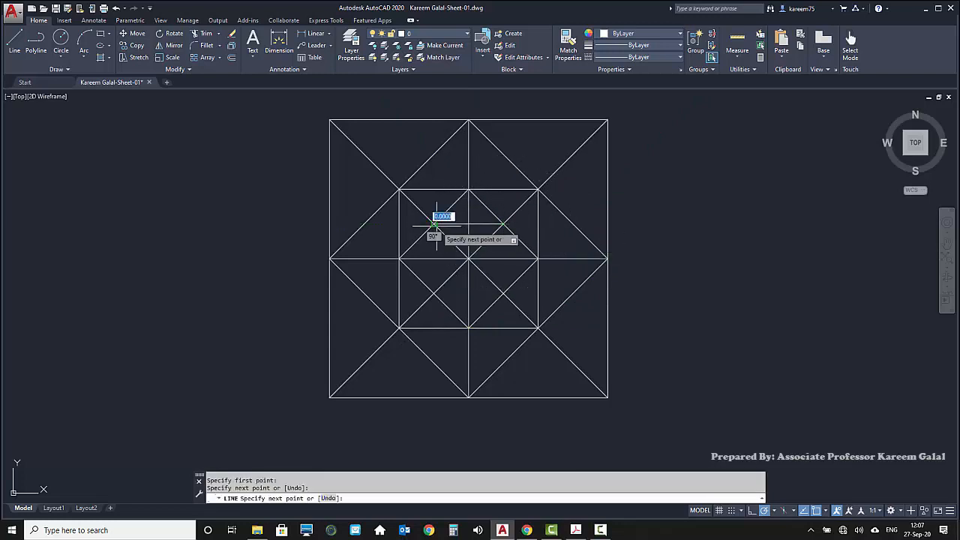
{"action": "left_click", "coordinate": [434, 293]}
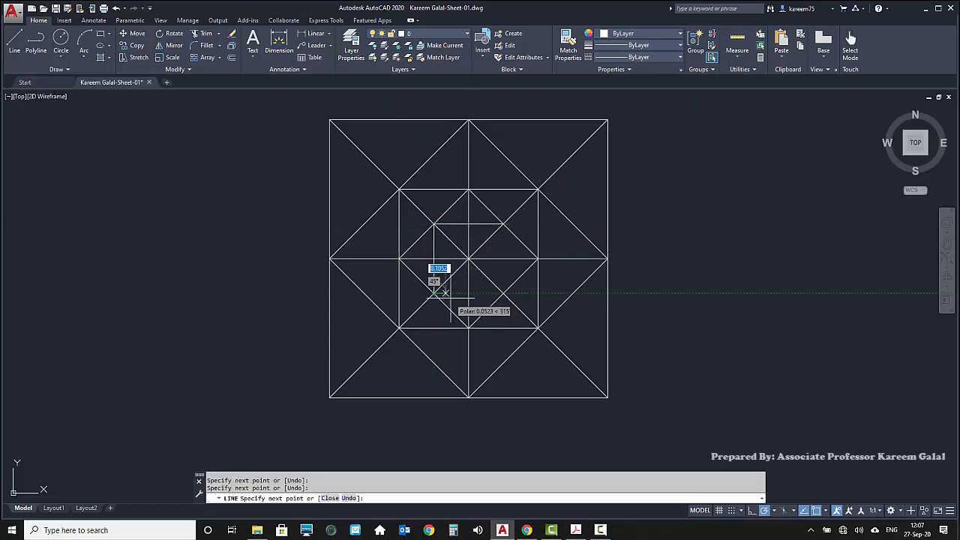
{"action": "left_click", "coordinate": [502, 293]}
{"action": "type", "text": "c"}
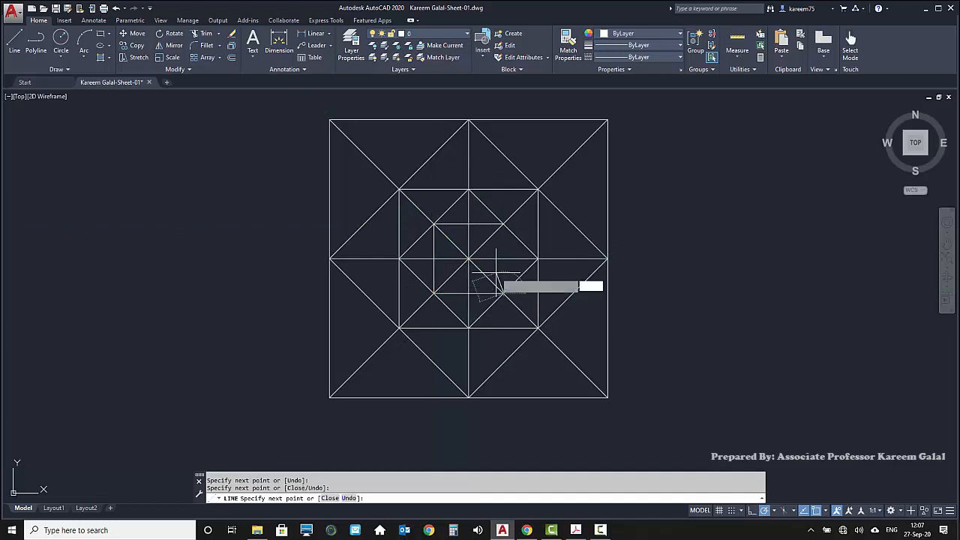
{"action": "key", "text": "Return"}
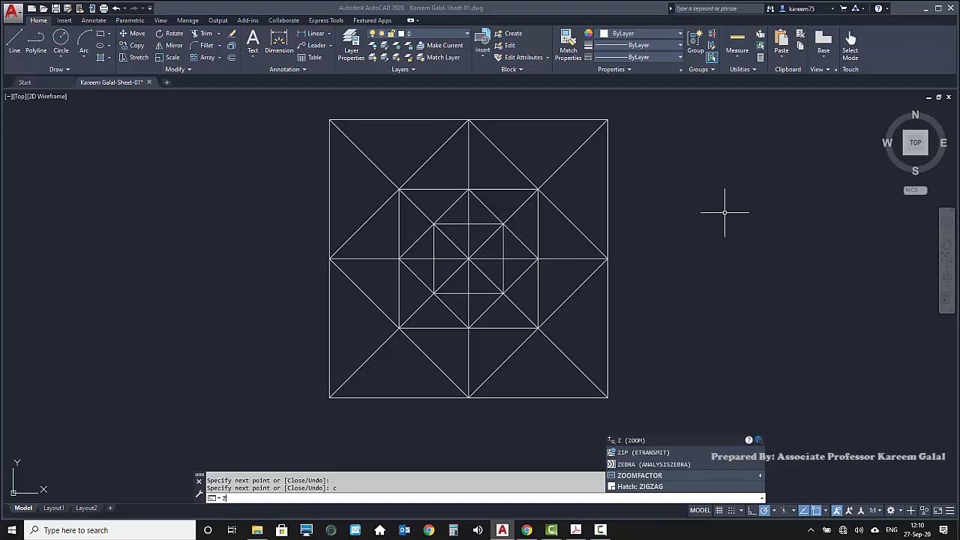
Fit the whole figure in the view using the Zoom command's Extents option
{"action": "key", "text": "Return"}
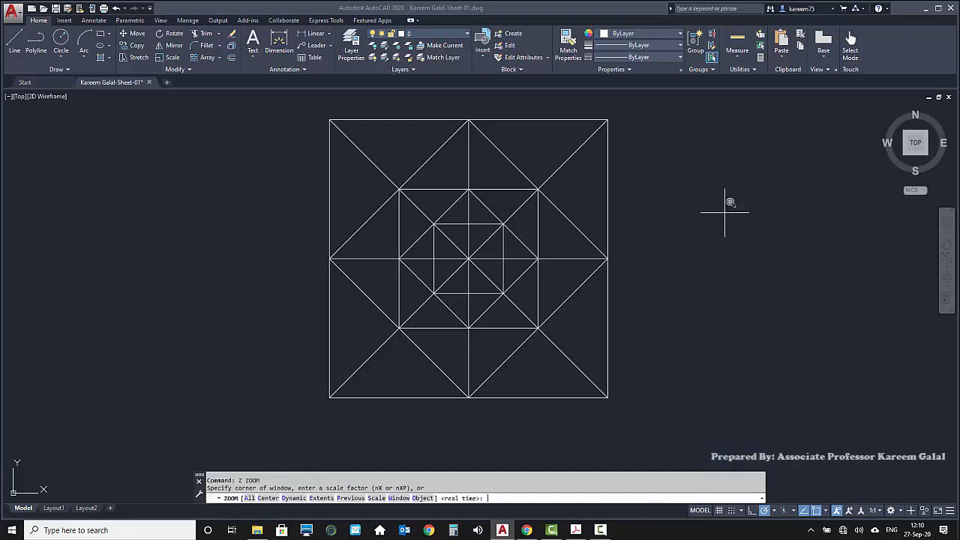
{"action": "key", "text": "Down"}
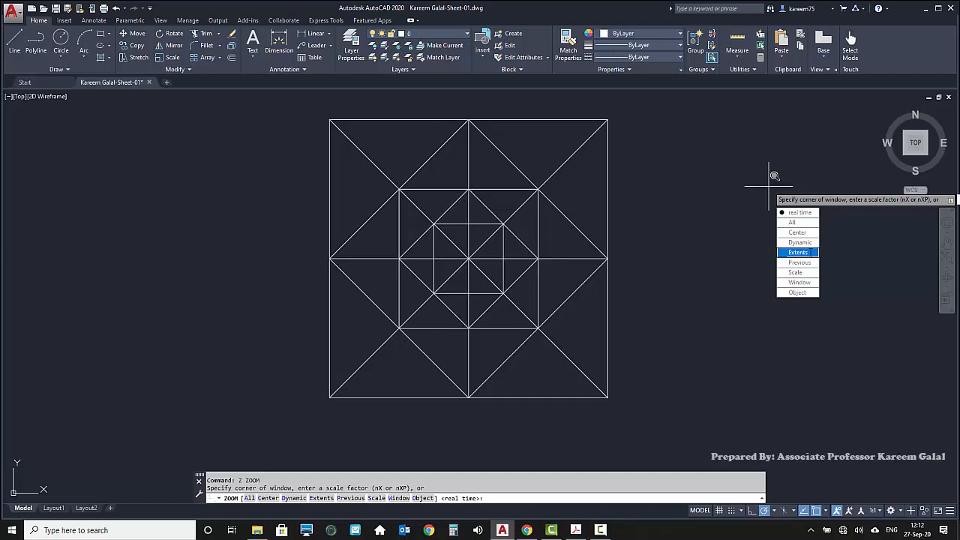
{"action": "left_click", "coordinate": [812, 253]}
{"action": "key", "text": "Return"}
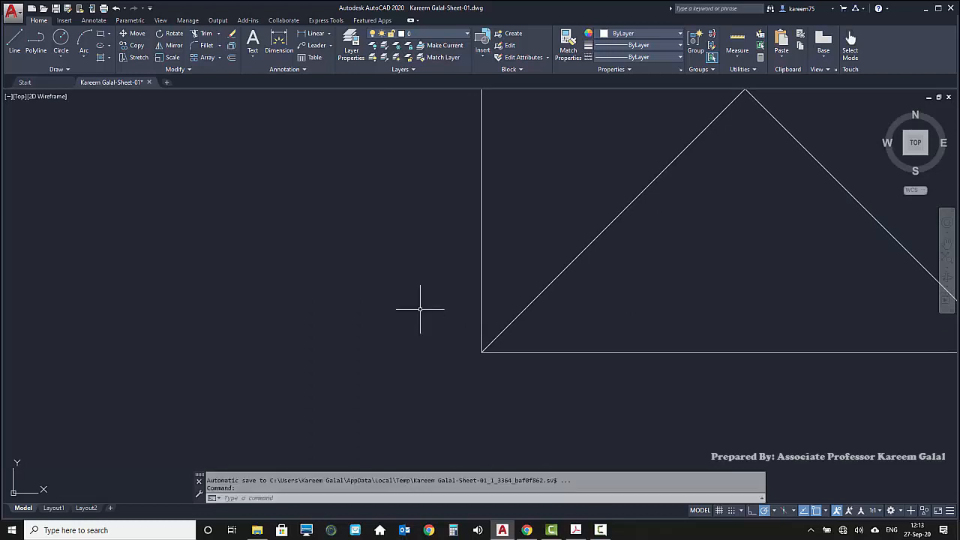
{"action": "type", "text": "z"}
{"action": "key", "text": "Return"}
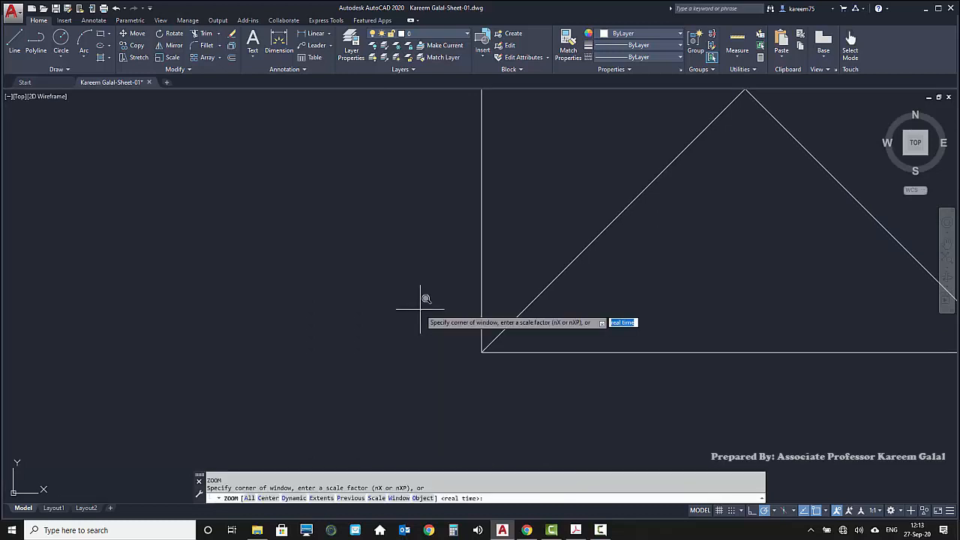
{"action": "type", "text": "e"}
{"action": "key", "text": "Return"}
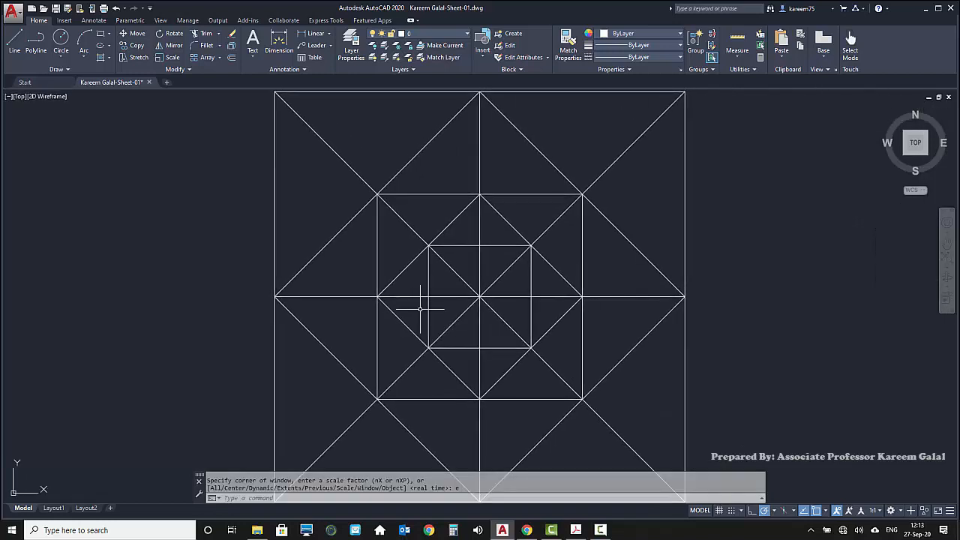
Pan the view across the drawing, first with the Pan command and again without a command
{"action": "type", "text": "pl"}
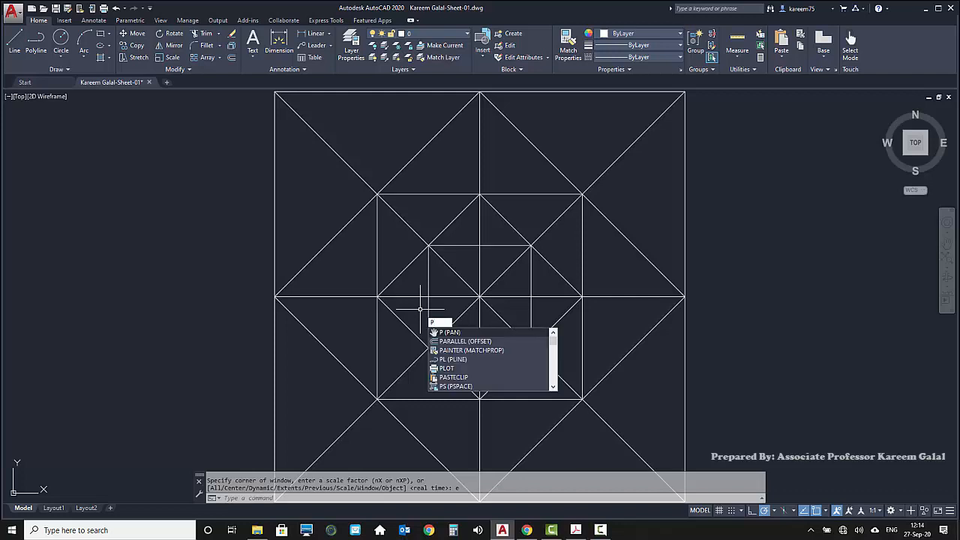
{"action": "key", "text": "BackSpace"}
{"action": "type", "text": "p"}
{"action": "key", "text": "Return"}
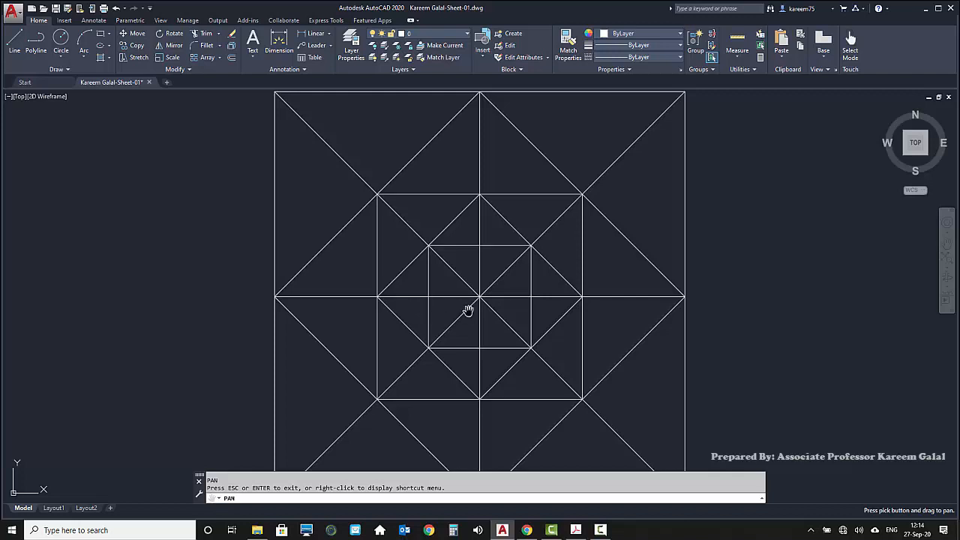
{"action": "mouse_move", "coordinate": [480, 313]}
{"action": "left_mouse_down"}
{"action": "mouse_move", "coordinate": [480, 242]}
{"action": "mouse_move", "coordinate": [608, 159]}
{"action": "mouse_move", "coordinate": [466, 117]}
{"action": "mouse_move", "coordinate": [247, 107]}
{"action": "mouse_move", "coordinate": [188, 215]}
{"action": "mouse_move", "coordinate": [225, 339]}
{"action": "mouse_move", "coordinate": [317, 420]}
{"action": "mouse_move", "coordinate": [440, 477]}
{"action": "mouse_move", "coordinate": [680, 422]}
{"action": "mouse_move", "coordinate": [682, 270]}
{"action": "mouse_move", "coordinate": [596, 155]}
{"action": "mouse_move", "coordinate": [263, 172]}
{"action": "mouse_move", "coordinate": [294, 343]}
{"action": "mouse_move", "coordinate": [476, 408]}
{"action": "mouse_move", "coordinate": [537, 323]}
{"action": "mouse_move", "coordinate": [513, 295]}
{"action": "left_mouse_up"}
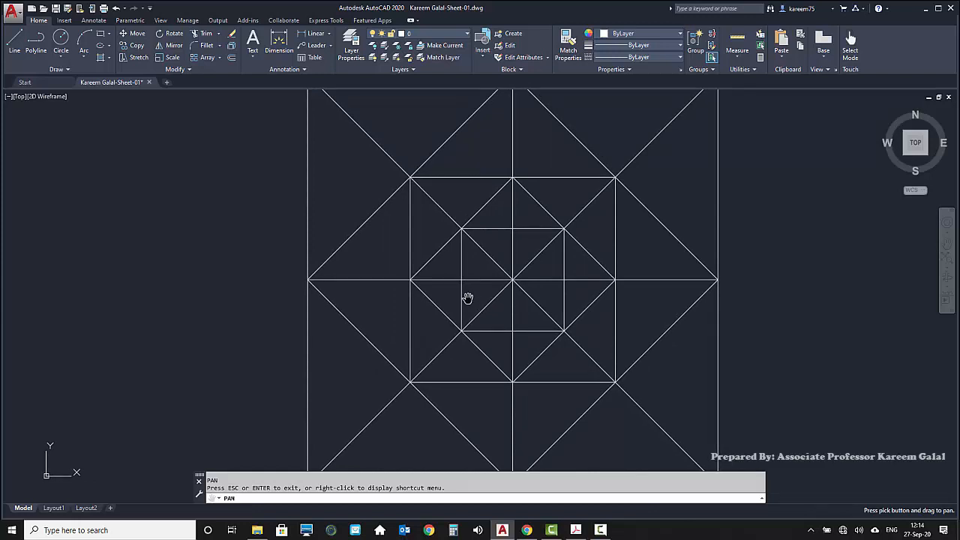
{"action": "key", "text": "Escape"}
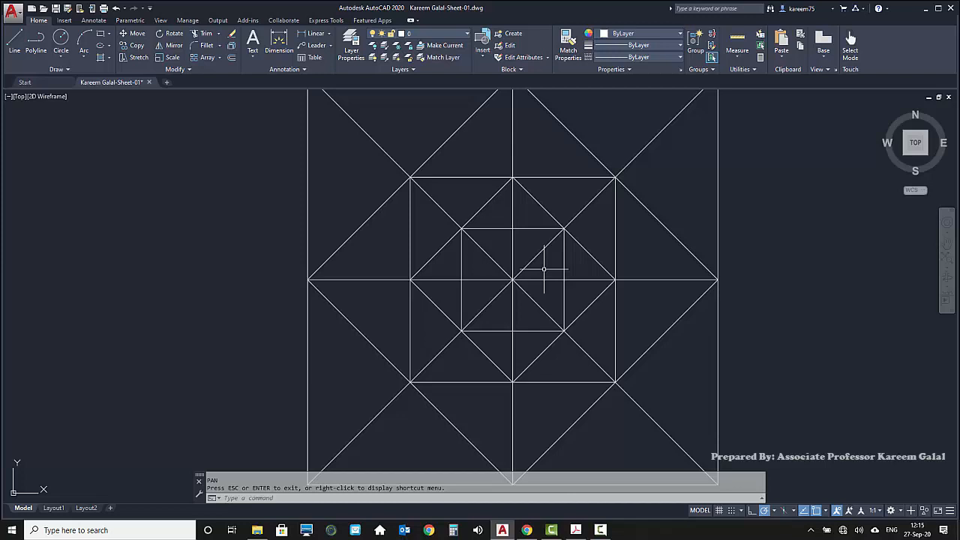
{"action": "mouse_move", "coordinate": [544, 268]}
{"action": "left_mouse_down"}
{"action": "mouse_move", "coordinate": [446, 246]}
{"action": "mouse_move", "coordinate": [321, 133]}
{"action": "mouse_move", "coordinate": [256, 216]}
{"action": "mouse_move", "coordinate": [382, 383]}
{"action": "mouse_move", "coordinate": [643, 353]}
{"action": "mouse_move", "coordinate": [580, 265]}
{"action": "mouse_move", "coordinate": [416, 248]}
{"action": "left_mouse_up"}
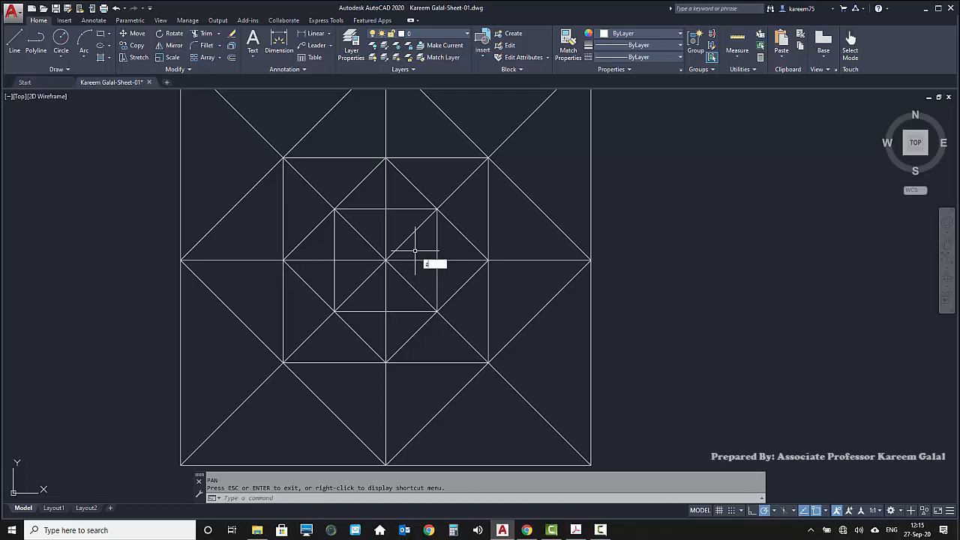
{"action": "middle_click", "coordinate": [415, 250]}
{"action": "middle_click", "coordinate": [415, 250]}
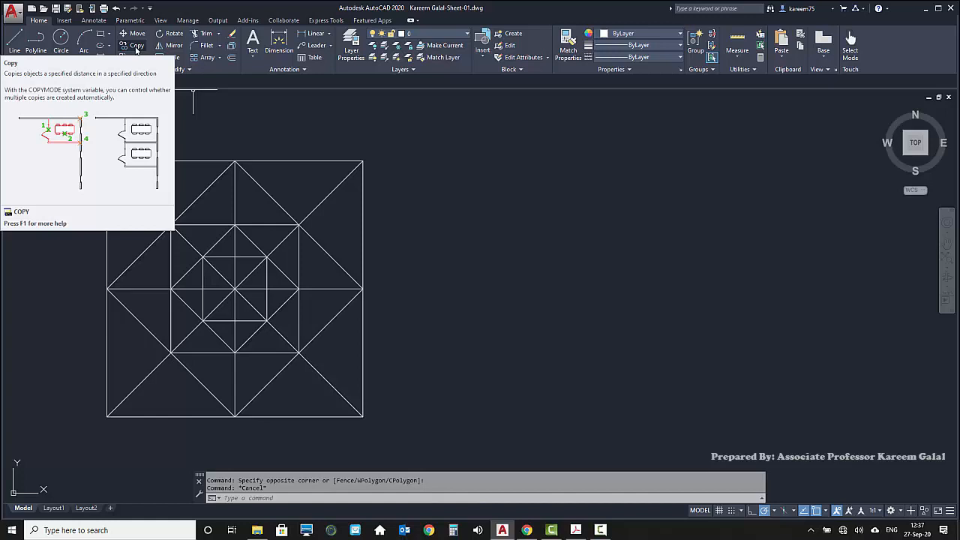
{"action": "left_click", "coordinate": [260, 499]}
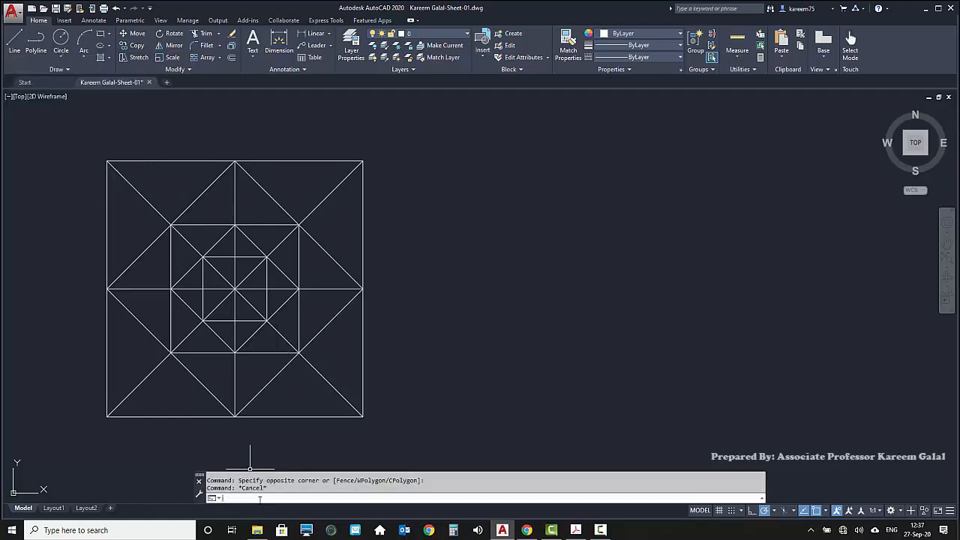
{"action": "type", "text": "COPY"}
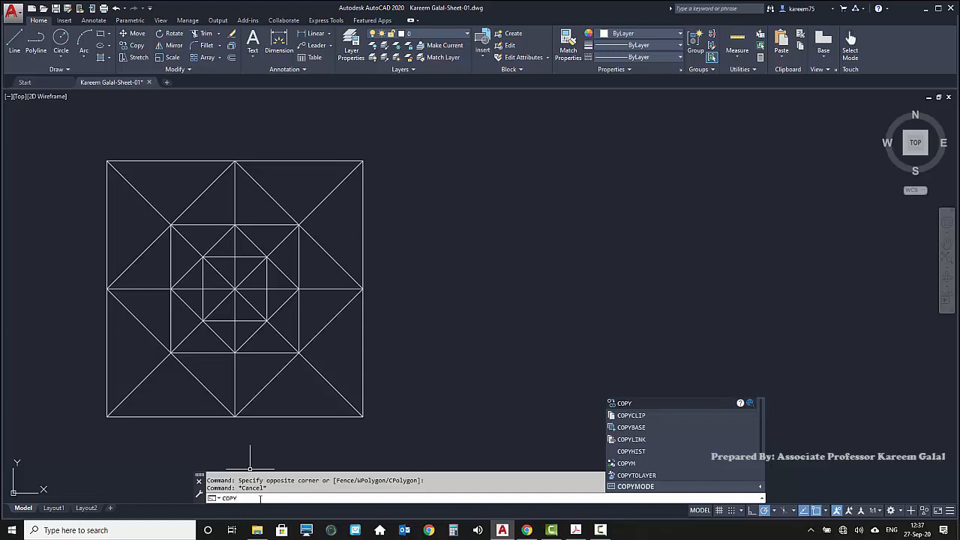
{"action": "key", "text": "BackSpace"}
{"action": "key", "text": "BackSpace"}
{"action": "key", "text": "BackSpace"}
{"action": "key", "text": "BackSpace"}
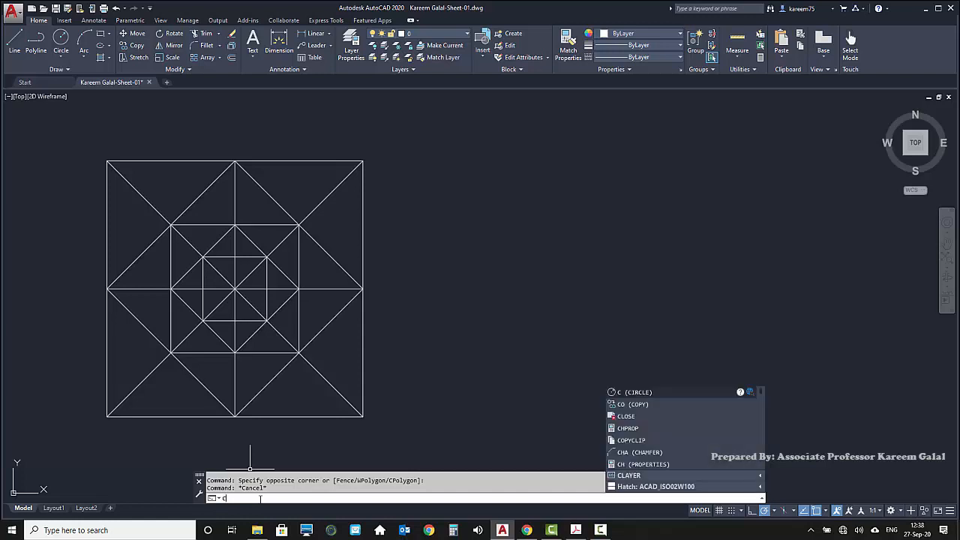
{"action": "type", "text": "co"}
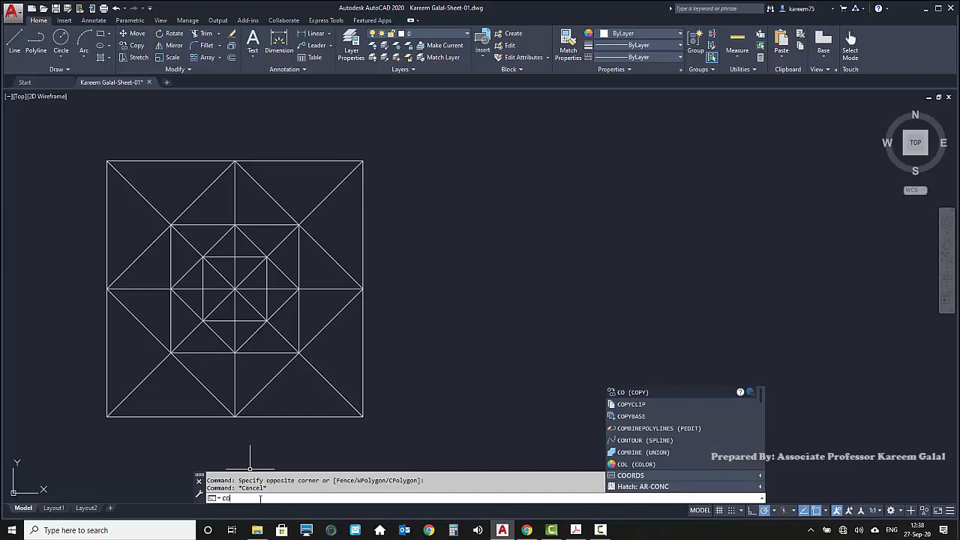
{"action": "key", "text": "Return"}
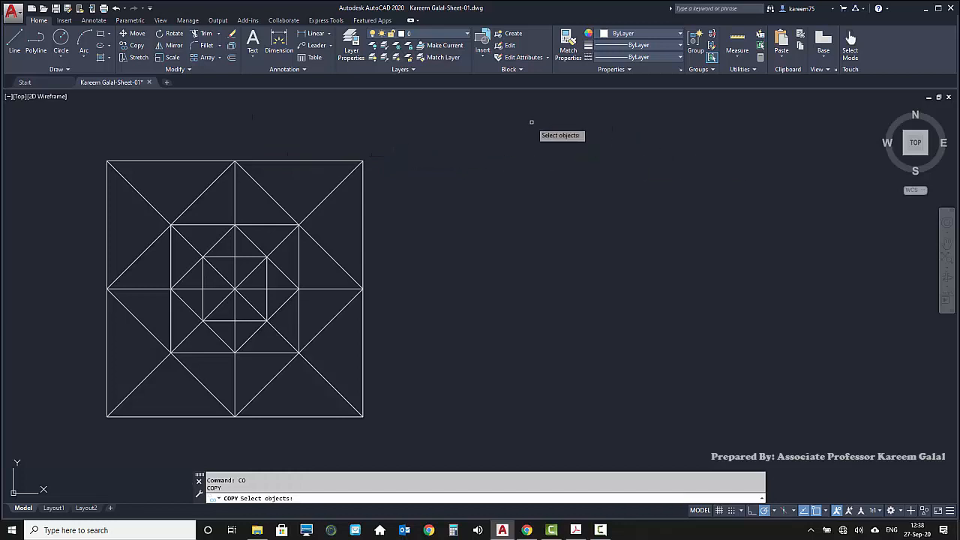
{"action": "left_click", "coordinate": [413, 121]}
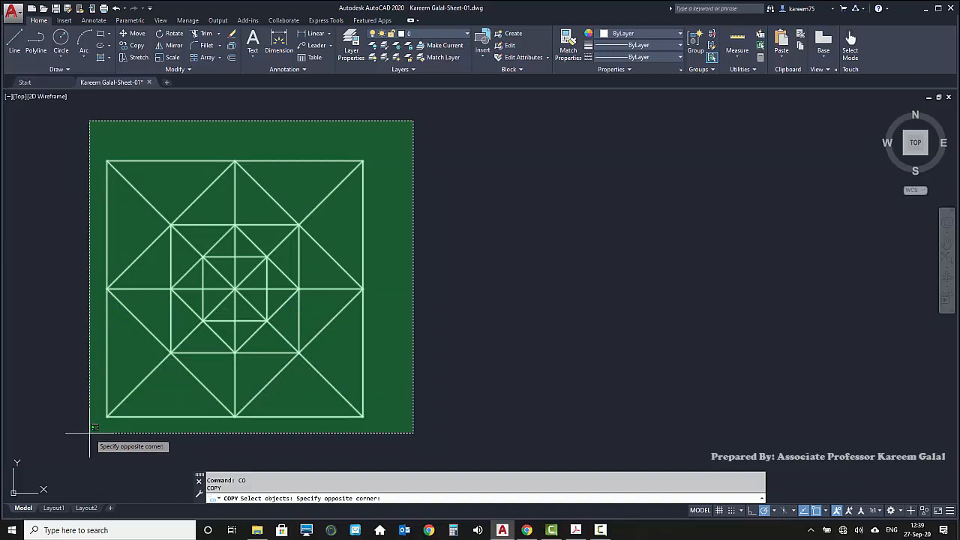
{"action": "left_click", "coordinate": [53, 390]}
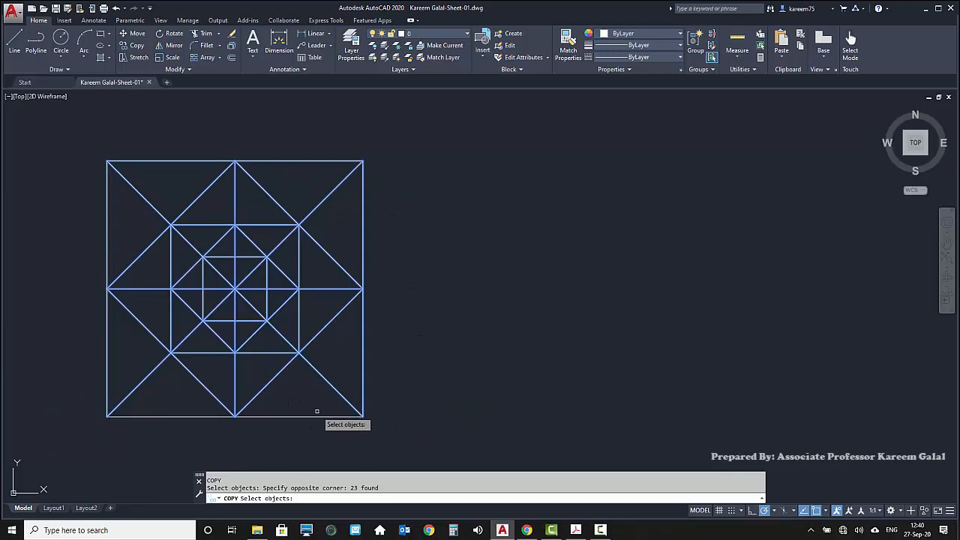
{"action": "key", "text": "Escape"}
Copy the whole nested figure about 5.07 units horizontally to the right, using its lower-left corner as the base point
{"action": "key", "text": "Return"}
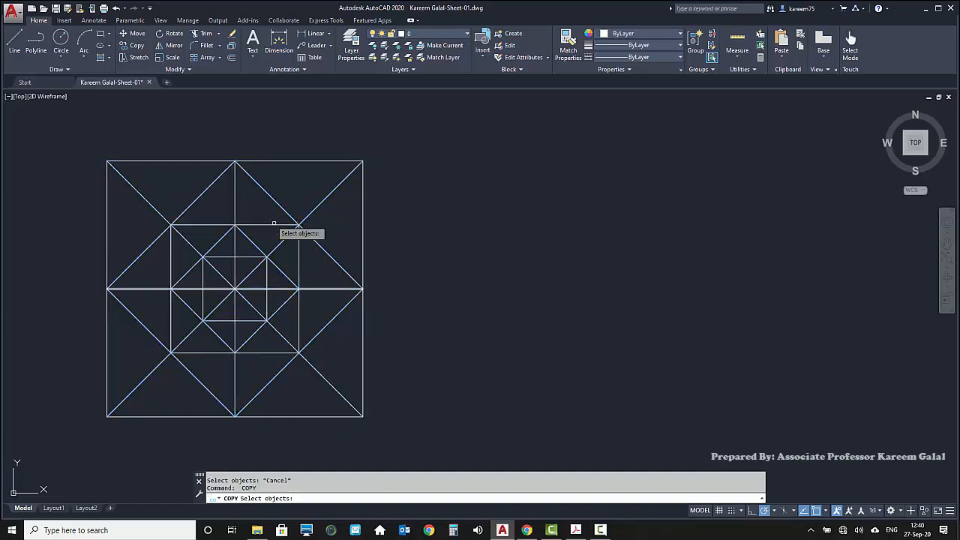
{"action": "left_click", "coordinate": [38, 119]}
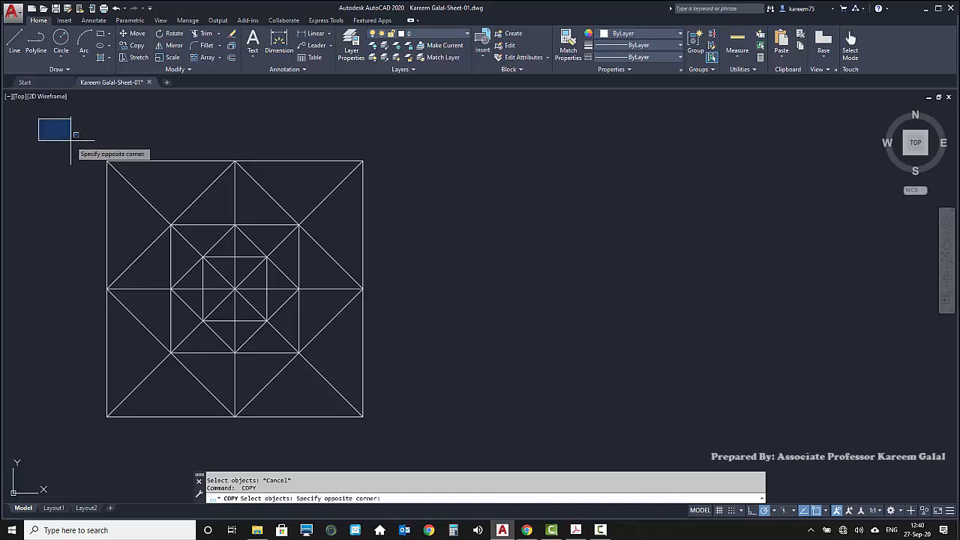
{"action": "left_click", "coordinate": [390, 390]}
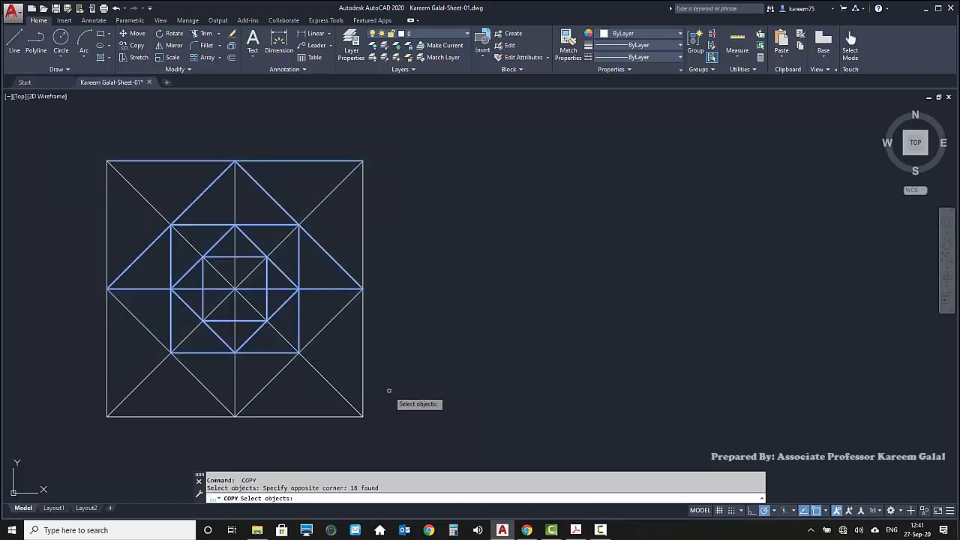
{"action": "left_click", "coordinate": [317, 417]}
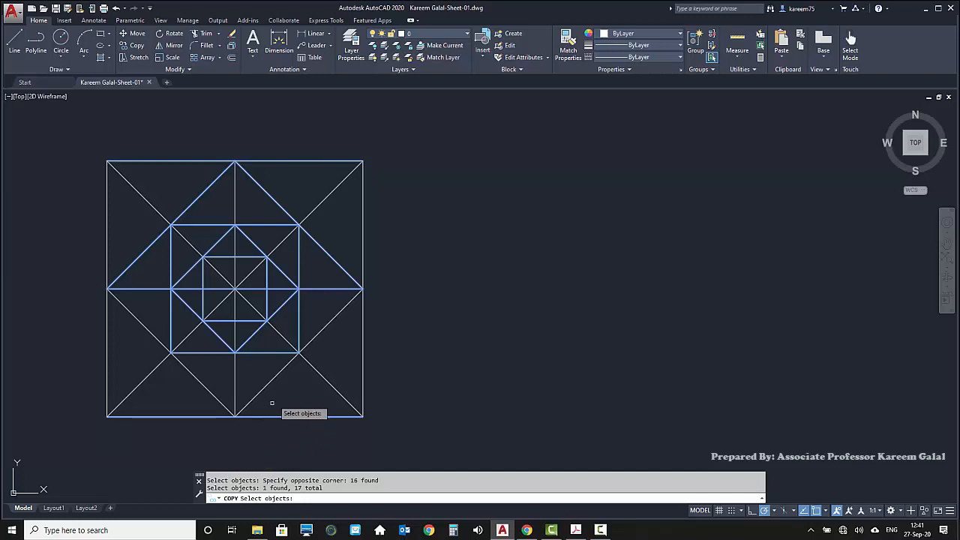
{"action": "left_click", "coordinate": [418, 120]}
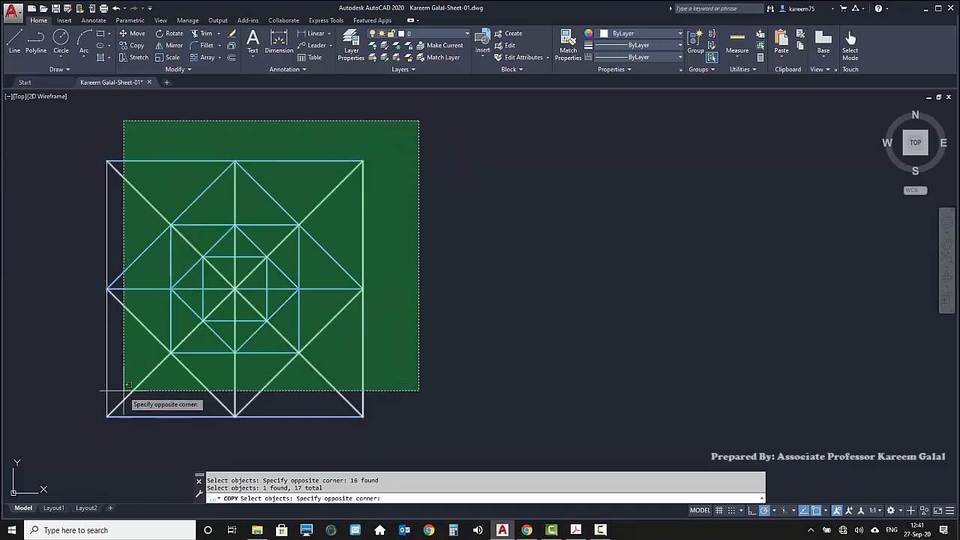
{"action": "left_click", "coordinate": [79, 404]}
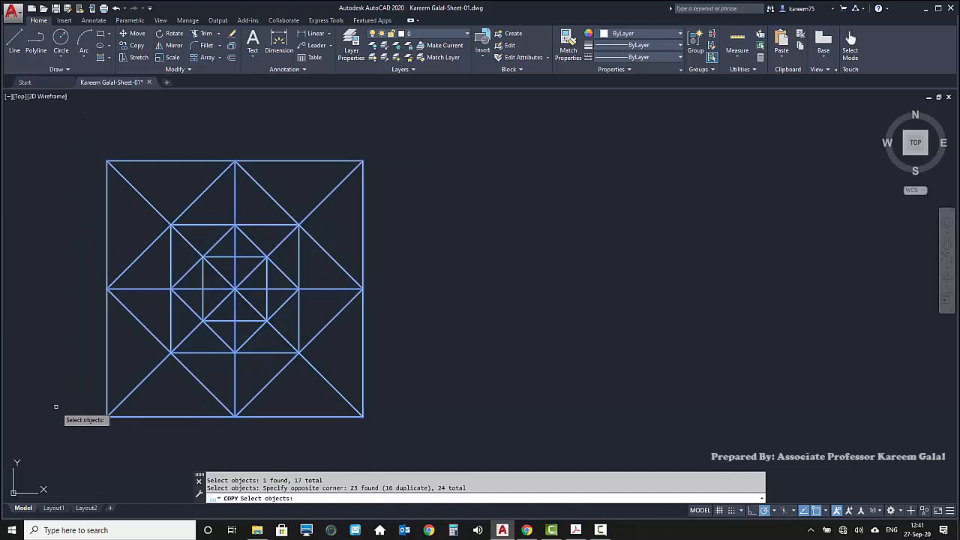
{"action": "key", "text": "Return"}
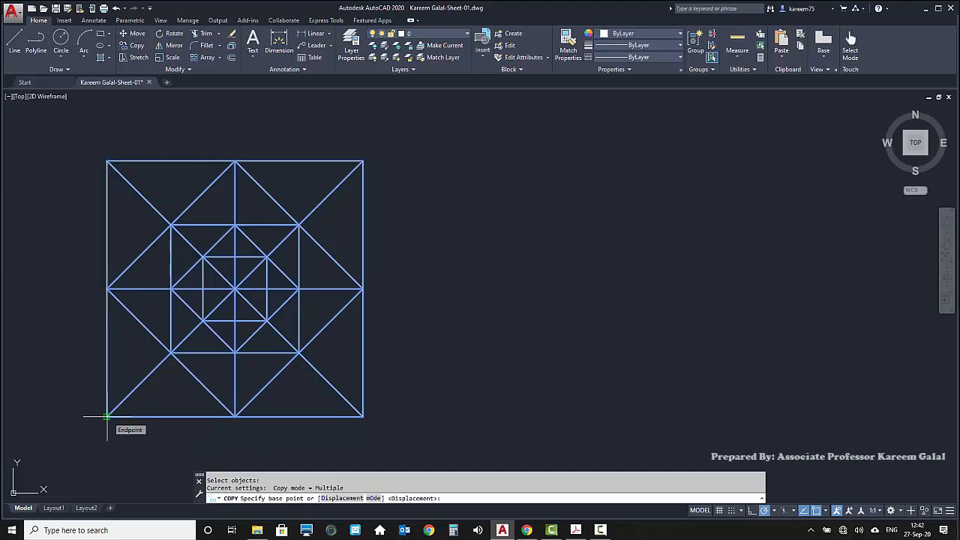
{"action": "left_click", "coordinate": [107, 416]}
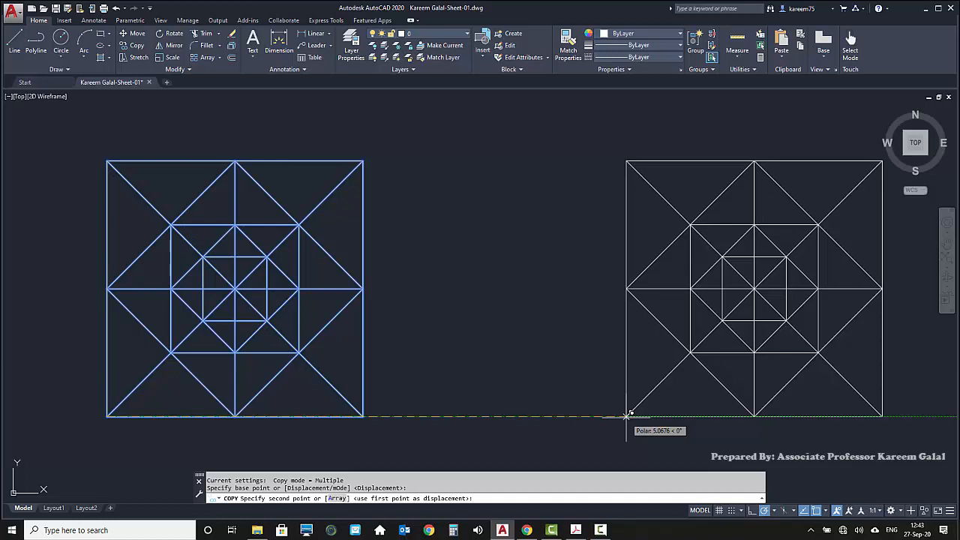
{"action": "left_click", "coordinate": [626, 416]}
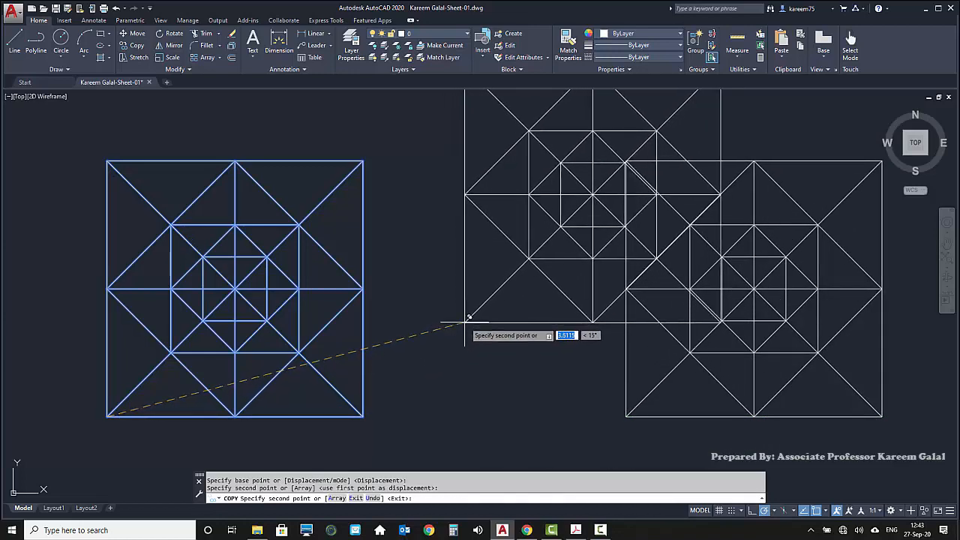
{"action": "key", "text": "Return"}
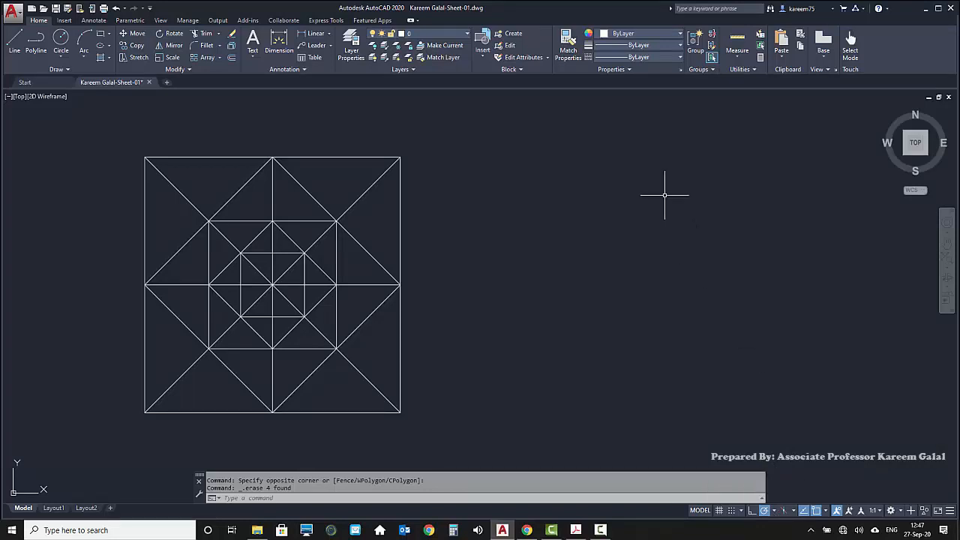
Draw a diamond with 2.5-unit sides beside the figure, from its top corner along 315°, 225° and 135°, finishing with the Close option
{"action": "type", "text": "L"}
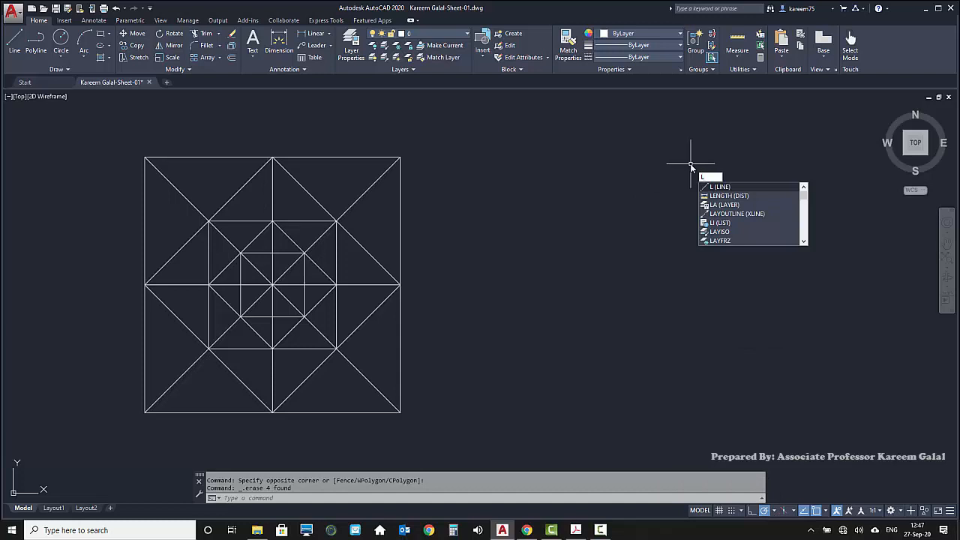
{"action": "key", "text": "Return"}
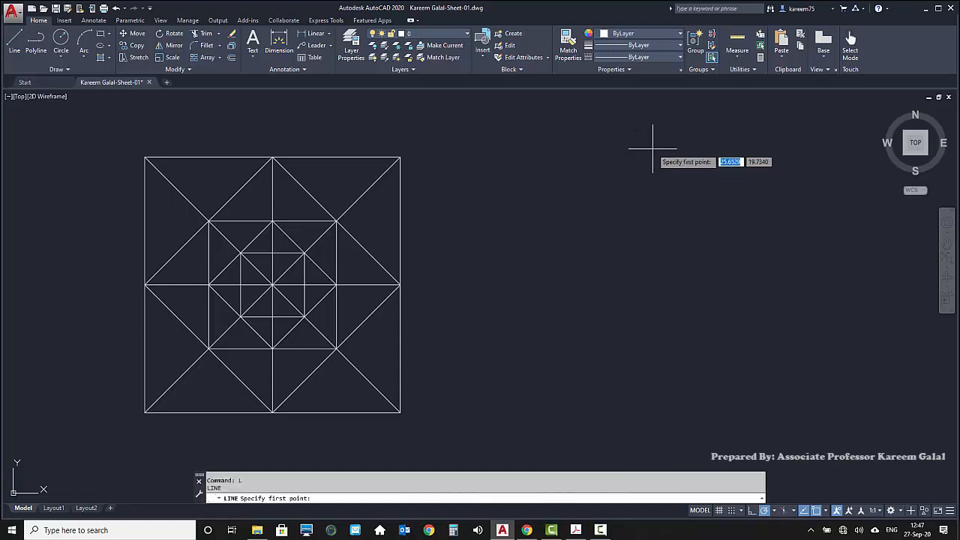
{"action": "left_click", "coordinate": [658, 154]}
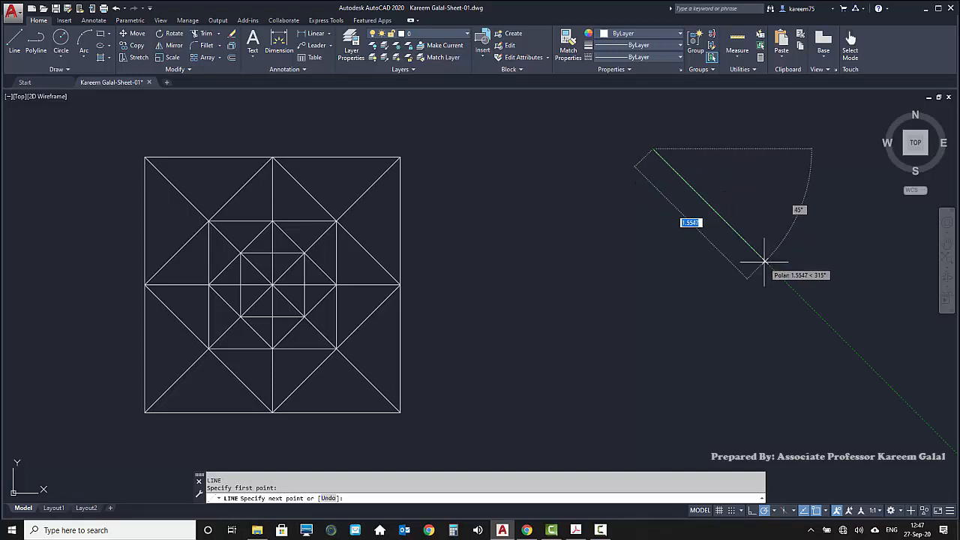
{"action": "type", "text": "2.5"}
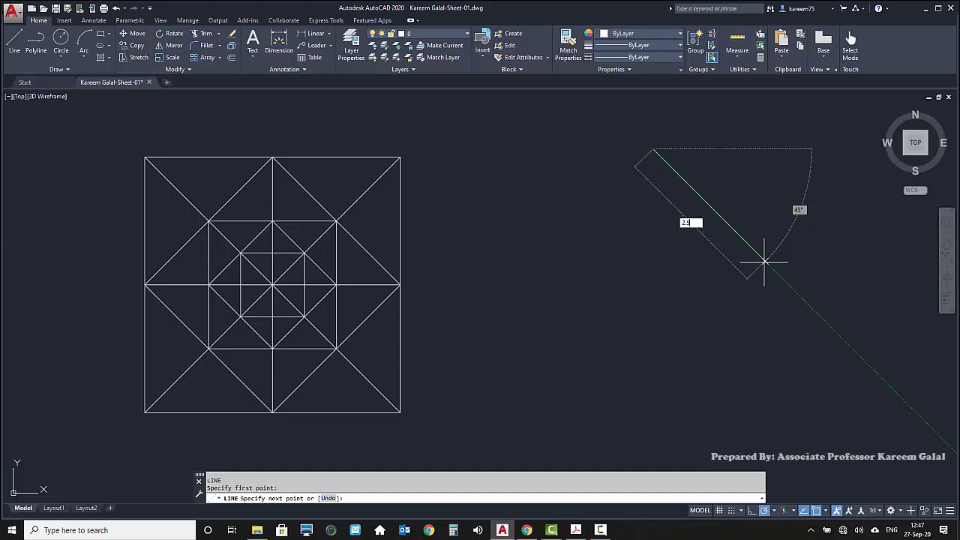
{"action": "key", "text": "Return"}
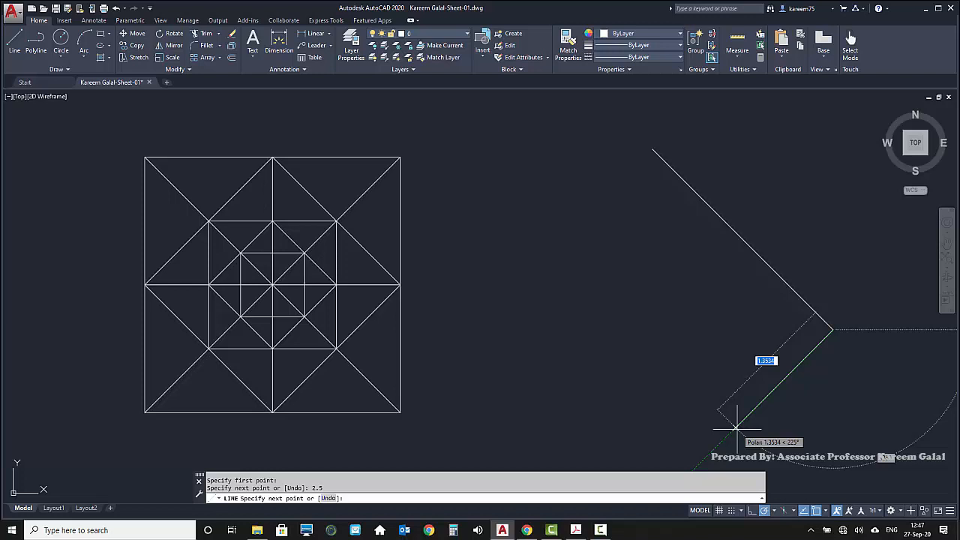
{"action": "type", "text": "2"}
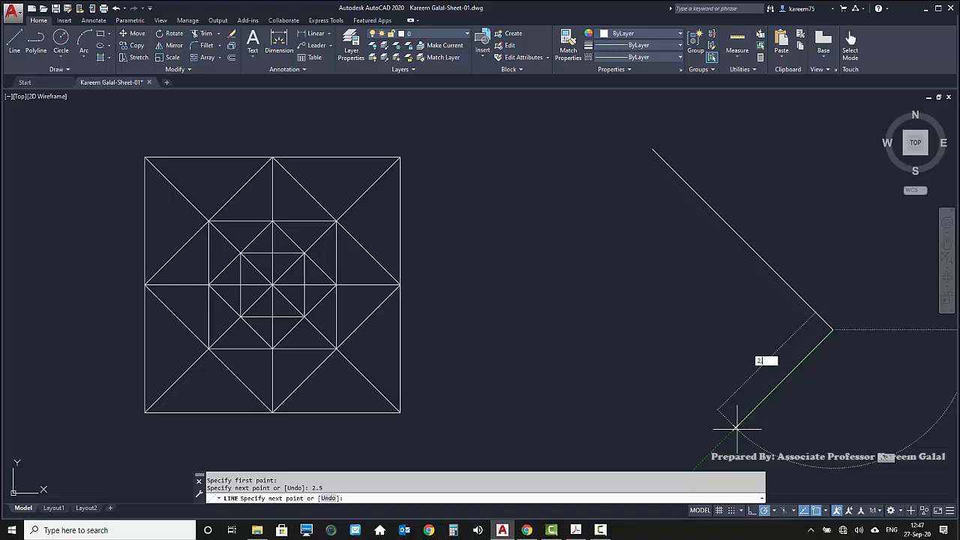
{"action": "type", "text": ".5"}
{"action": "key", "text": "Return"}
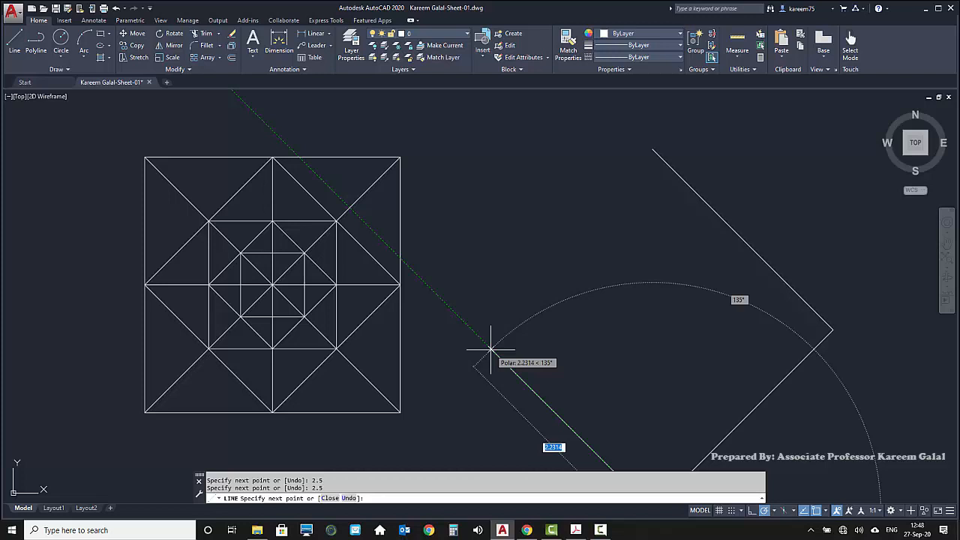
{"action": "type", "text": "2.5"}
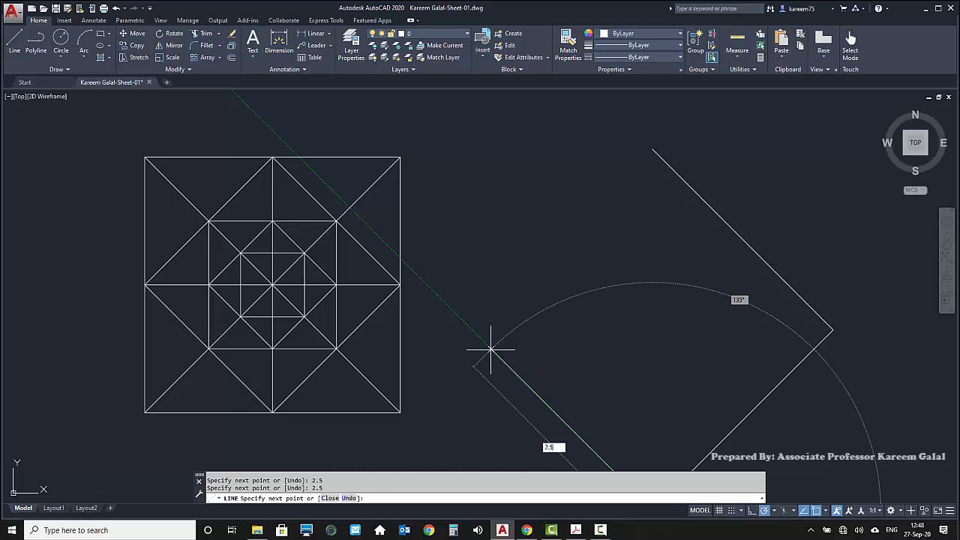
{"action": "key", "text": "Return"}
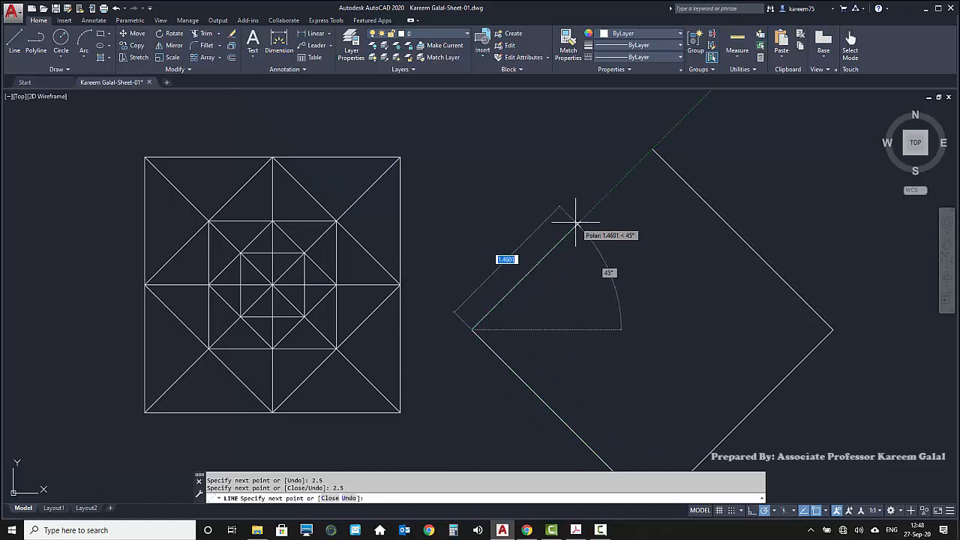
{"action": "type", "text": "c"}
{"action": "key", "text": "Return"}
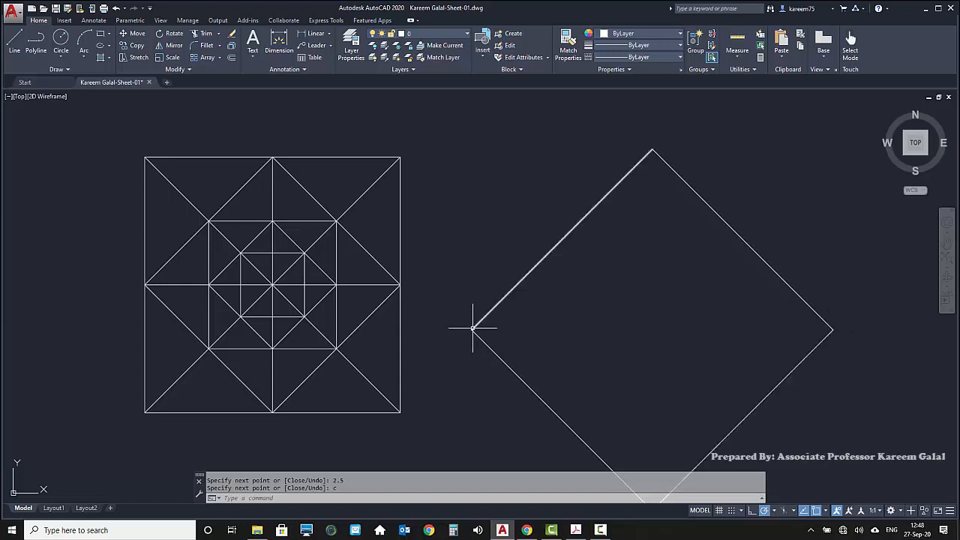
Draw the new diamond's horizontal diagonal from its right corner to its left corner
{"action": "type", "text": "l"}
{"action": "key", "text": "Return"}
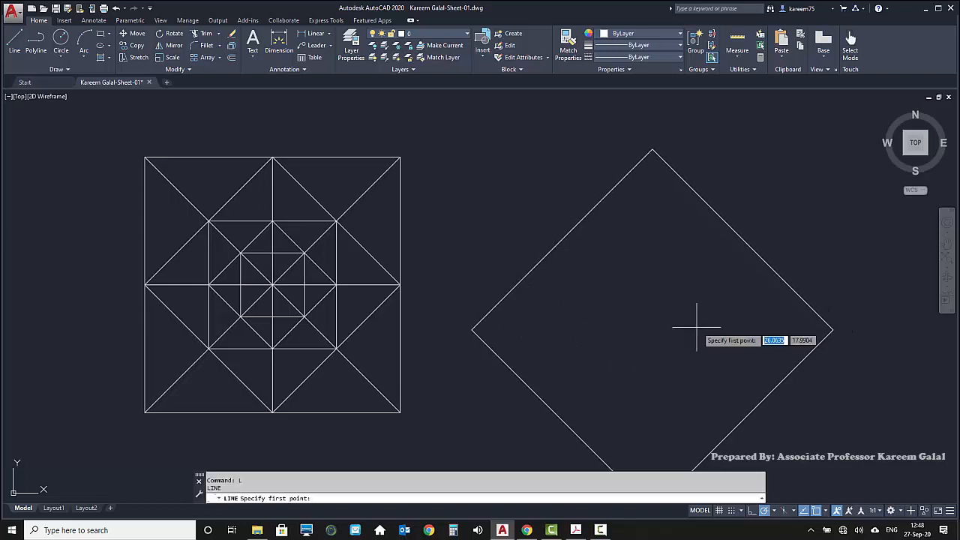
{"action": "left_click", "coordinate": [833, 329]}
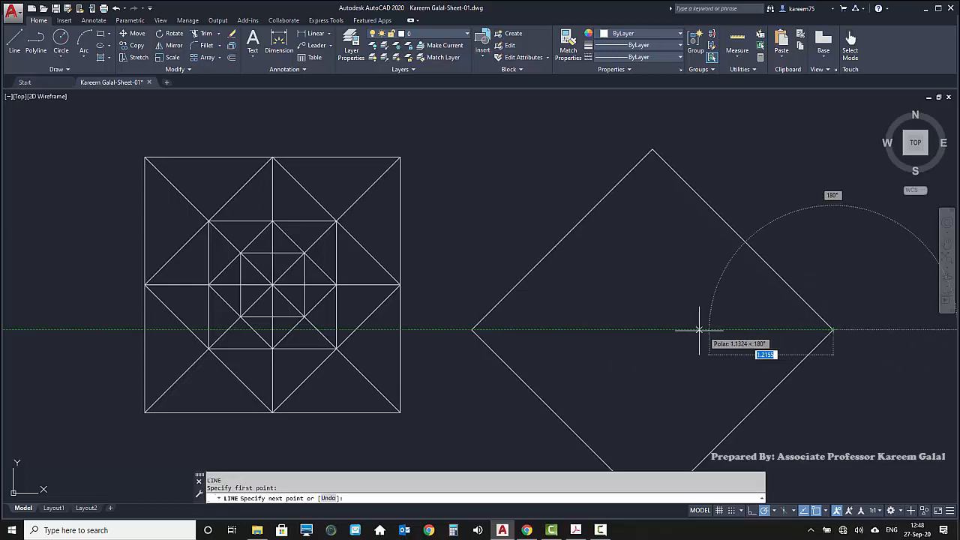
{"action": "left_click", "coordinate": [472, 329]}
{"action": "key", "text": "Return"}
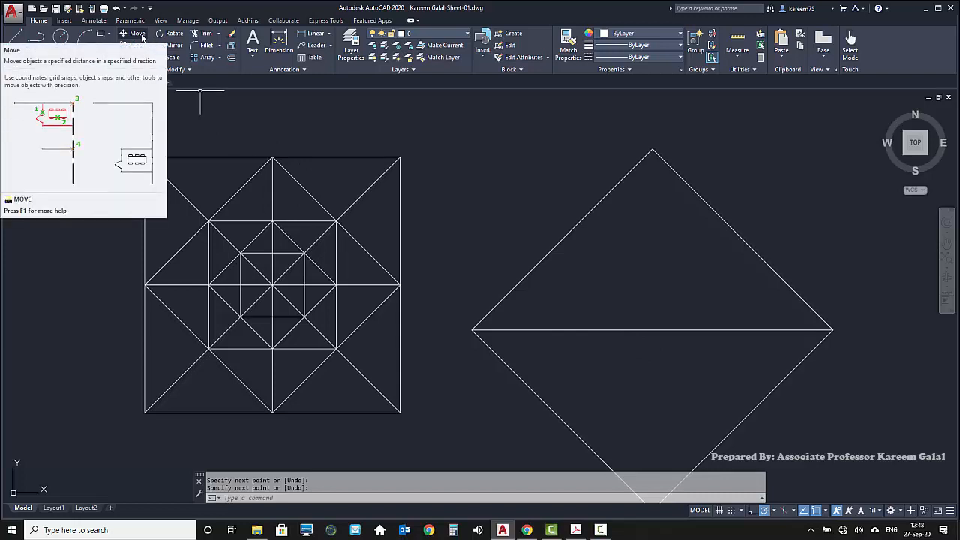
Move the diamond and its diagonal from the diagonal's midpoint onto the center of the nested squares
{"action": "type", "text": "M"}
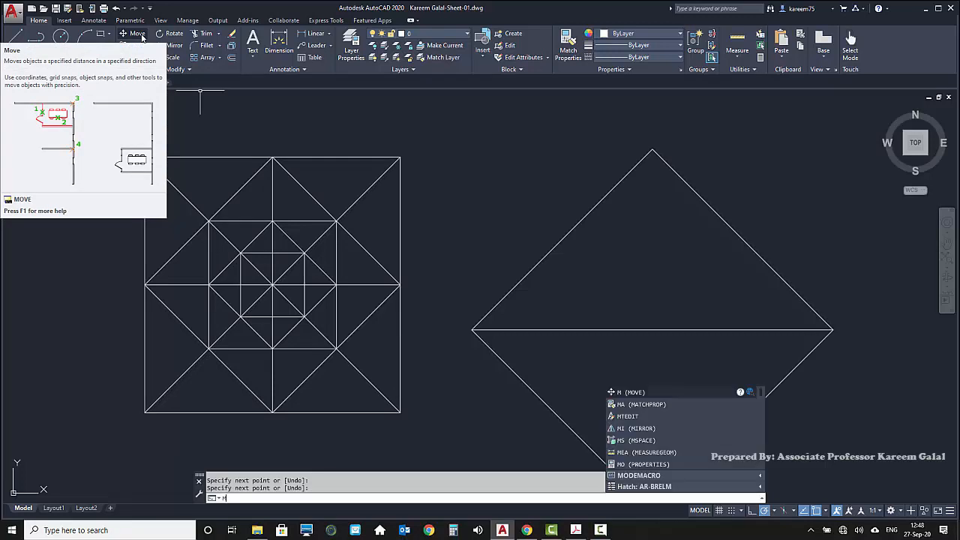
{"action": "key", "text": "Return"}
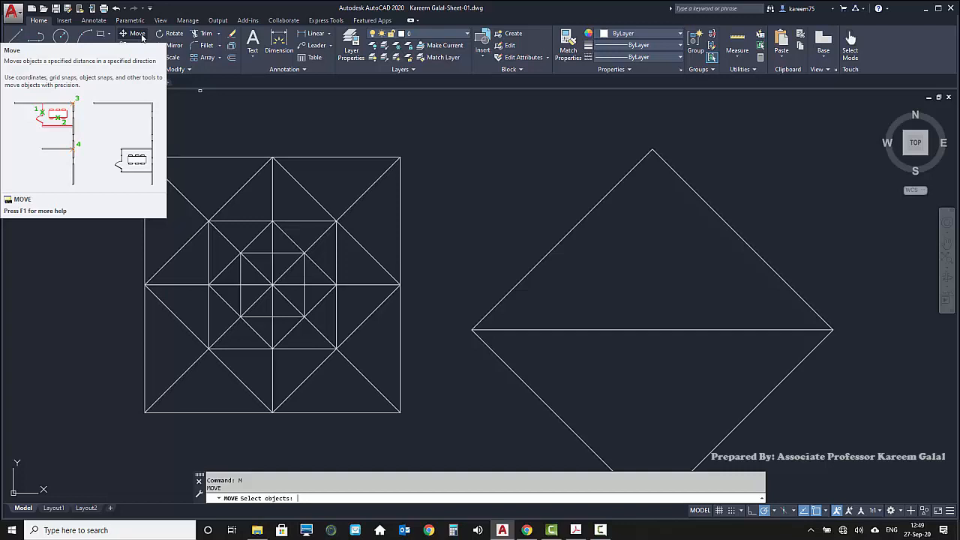
{"action": "left_click", "coordinate": [842, 157]}
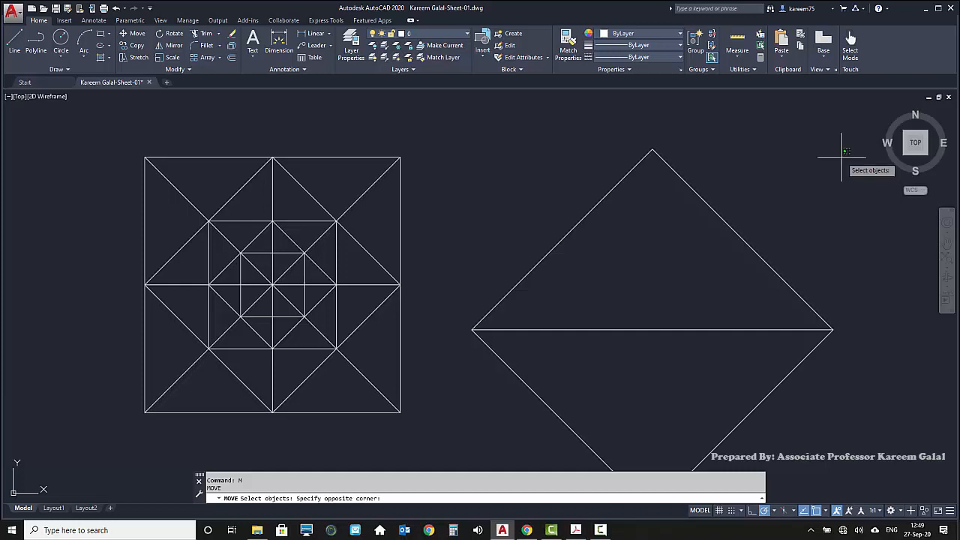
{"action": "left_click", "coordinate": [492, 443]}
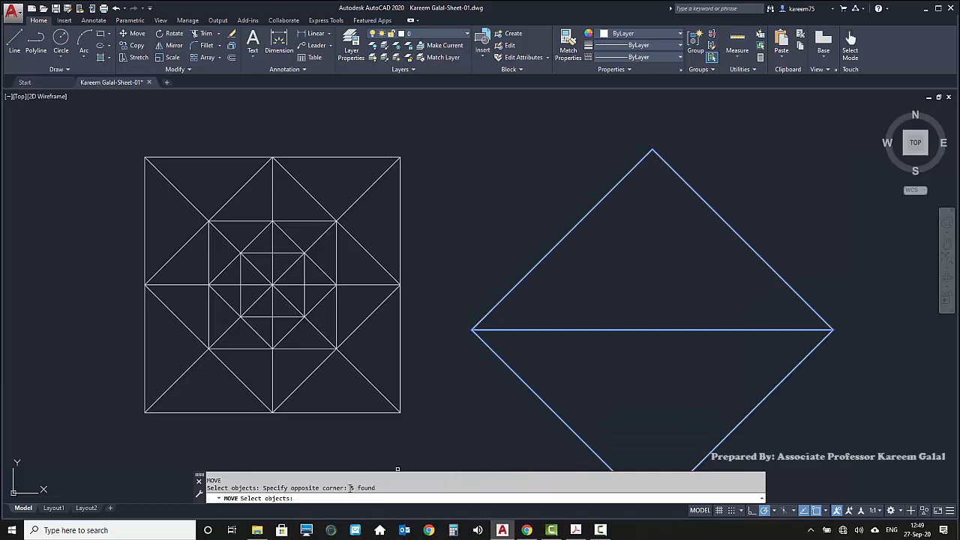
{"action": "left_click_drag", "start_coordinate": [379, 488], "coordinate": [351, 487]}
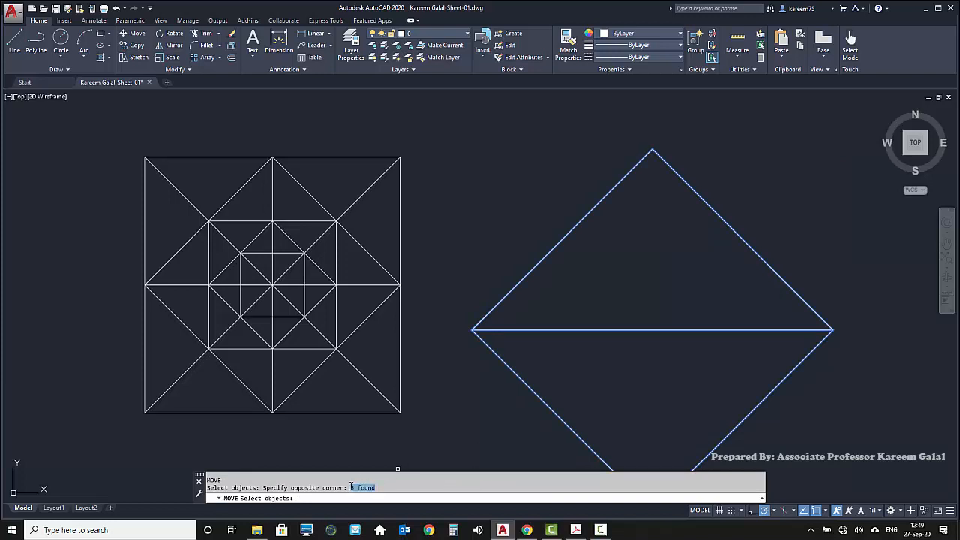
{"action": "left_click", "coordinate": [436, 483]}
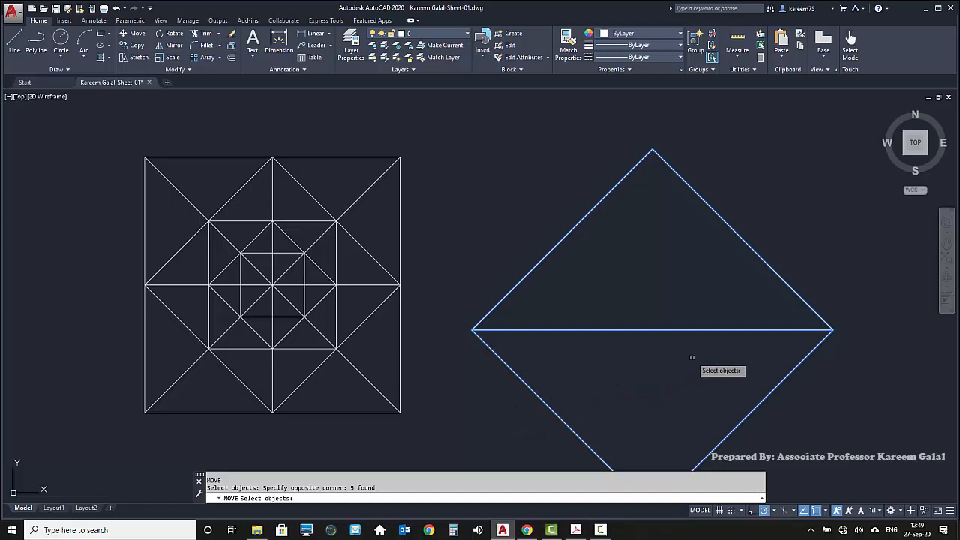
{"action": "key", "text": "Return"}
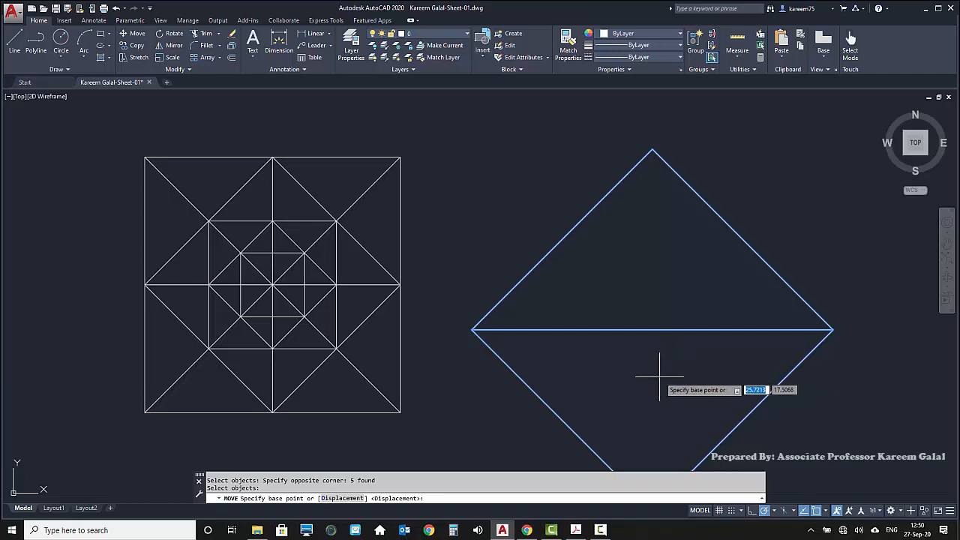
{"action": "left_click", "coordinate": [652, 330]}
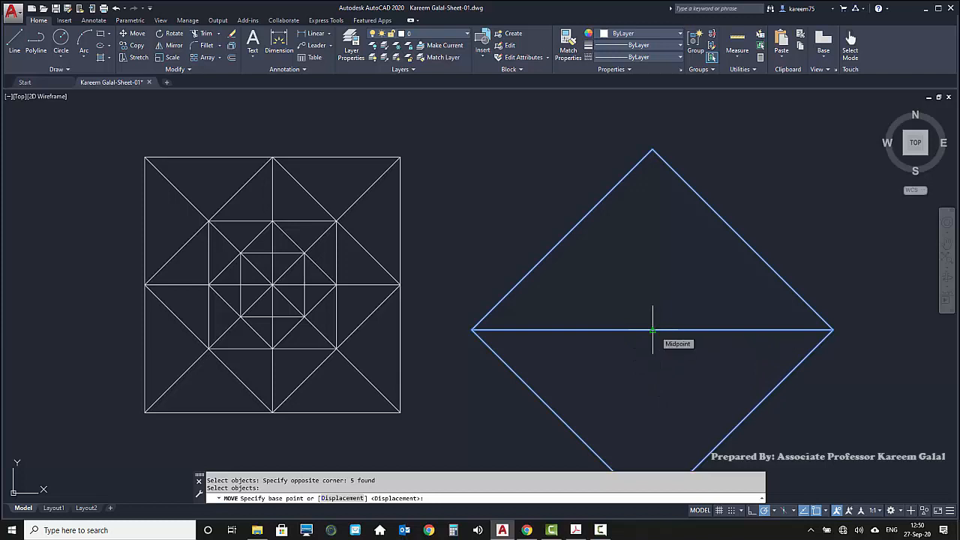
{"action": "left_click", "coordinate": [652, 330]}
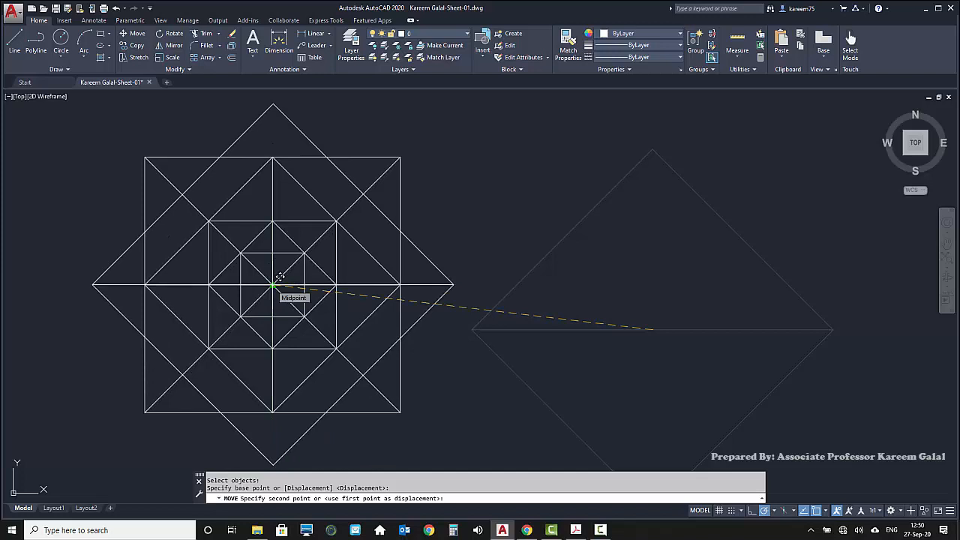
{"action": "left_click", "coordinate": [274, 285]}
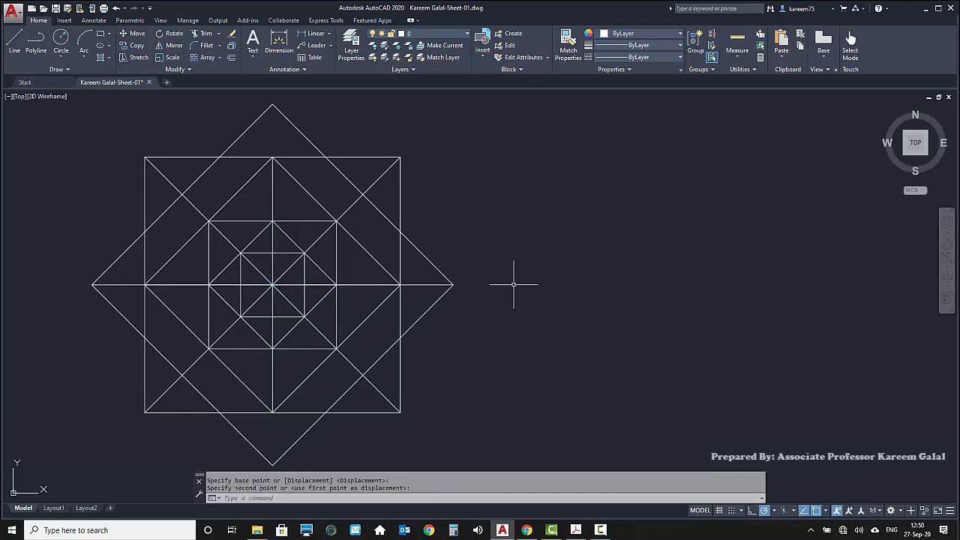
Draw a closed eight-sided outline by joining the large diamond's corners and the large square's corners in turn, starting at the diamond's top corner
{"action": "mouse_move", "coordinate": [514, 284]}
{"action": "middle_mouse_down"}
{"action": "mouse_move", "coordinate": [650, 270]}
{"action": "mouse_move", "coordinate": [735, 274]}
{"action": "mouse_move", "coordinate": [612, 275]}
{"action": "mouse_move", "coordinate": [620, 277]}
{"action": "middle_mouse_up"}
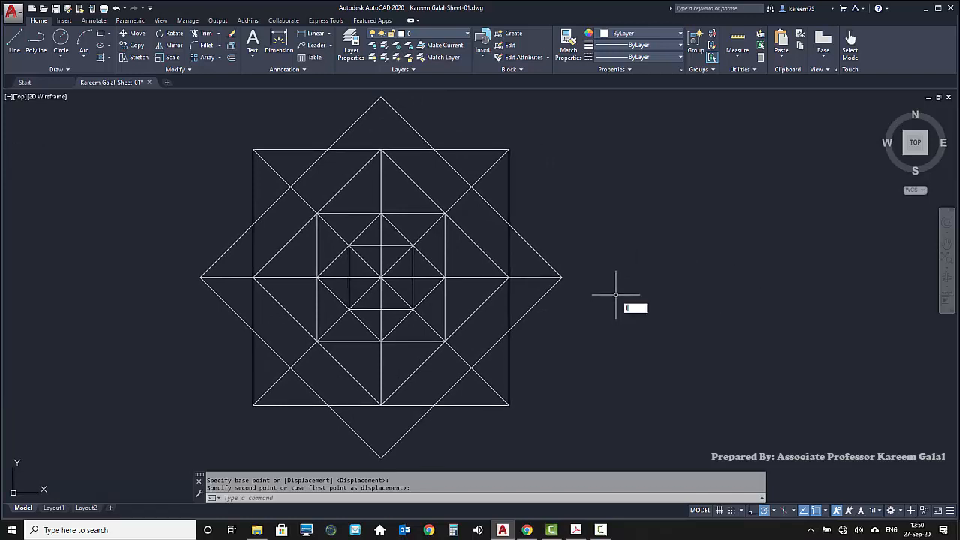
{"action": "key", "text": "Escape"}
{"action": "type", "text": "l"}
{"action": "key", "text": "Return"}
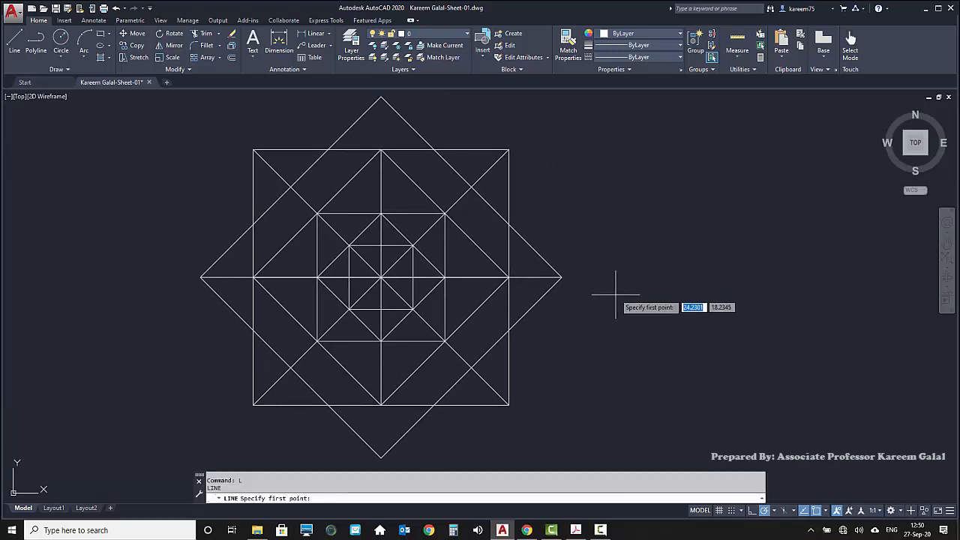
{"action": "left_click", "coordinate": [381, 96]}
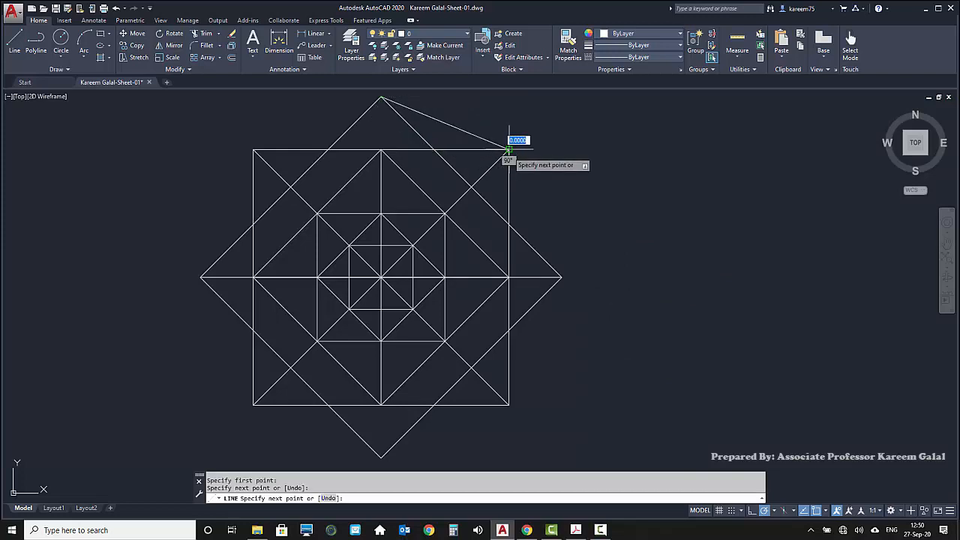
{"action": "left_click", "coordinate": [508, 150]}
{"action": "left_click", "coordinate": [561, 278]}
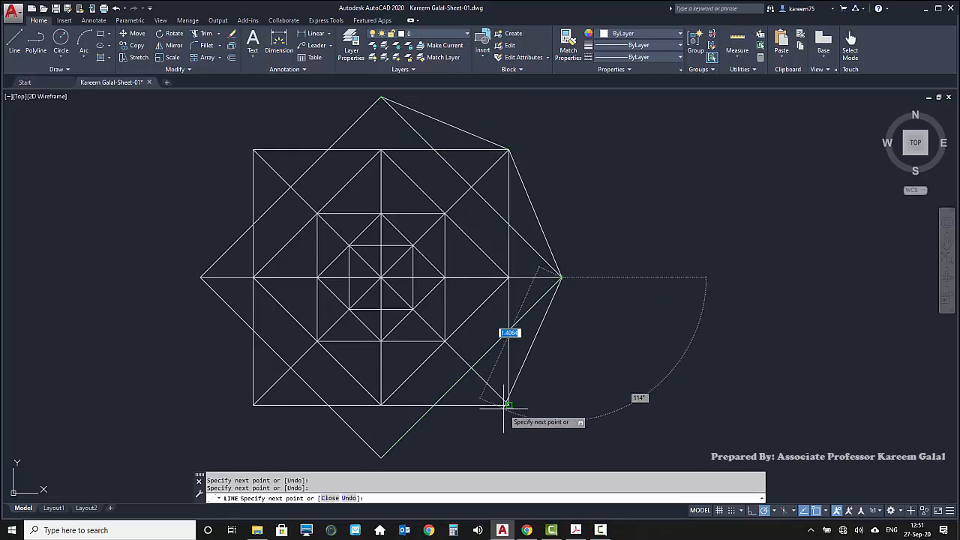
{"action": "left_click", "coordinate": [508, 406]}
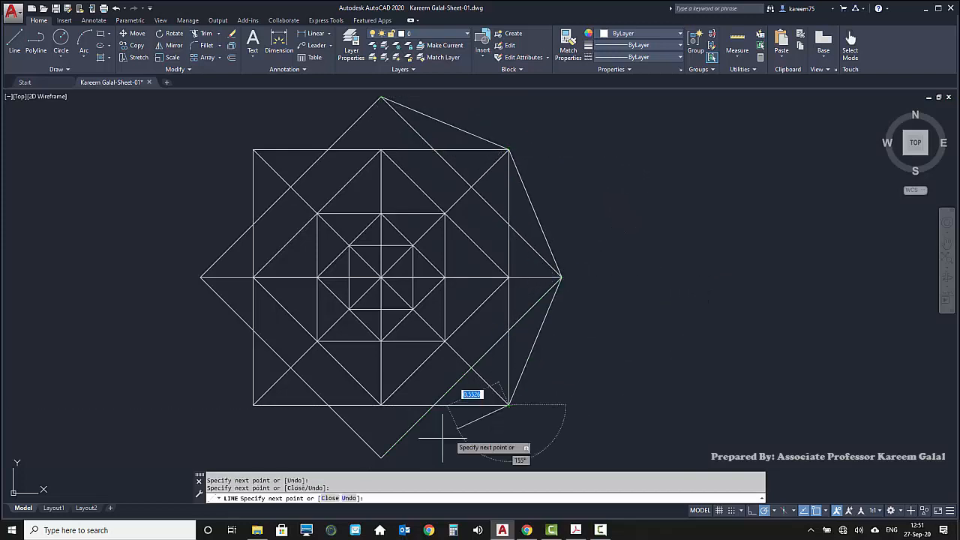
{"action": "left_click", "coordinate": [381, 458]}
{"action": "left_click", "coordinate": [253, 405]}
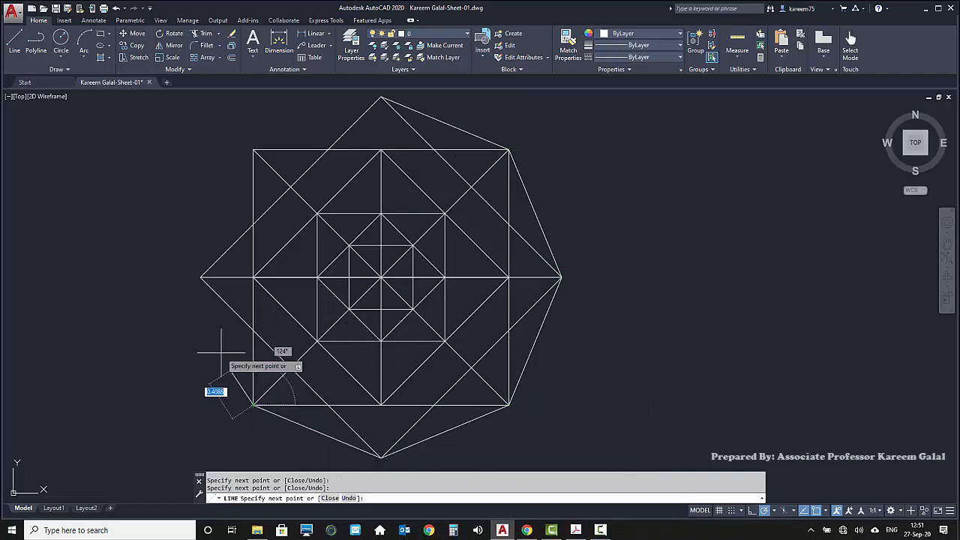
{"action": "left_click", "coordinate": [201, 277]}
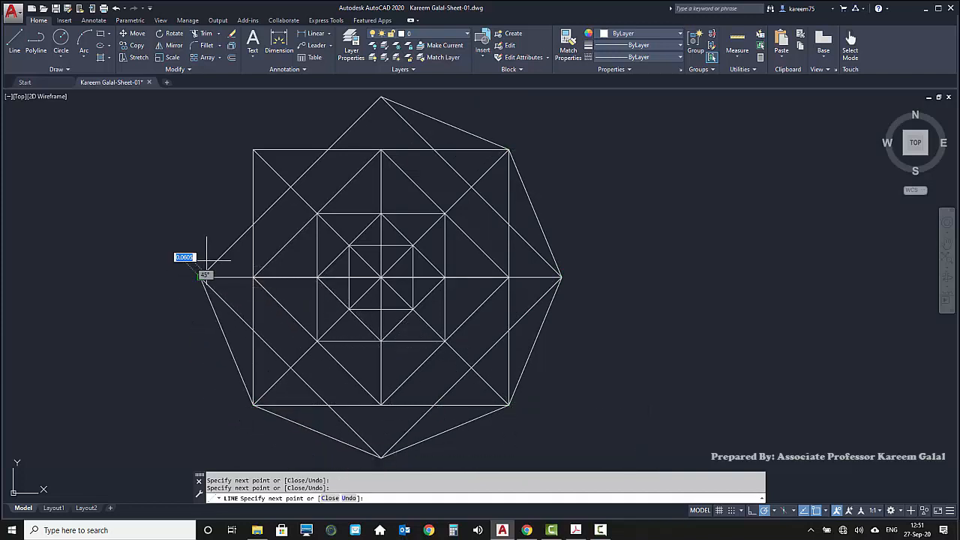
{"action": "left_click", "coordinate": [254, 149]}
{"action": "type", "text": "c"}
{"action": "key", "text": "Return"}
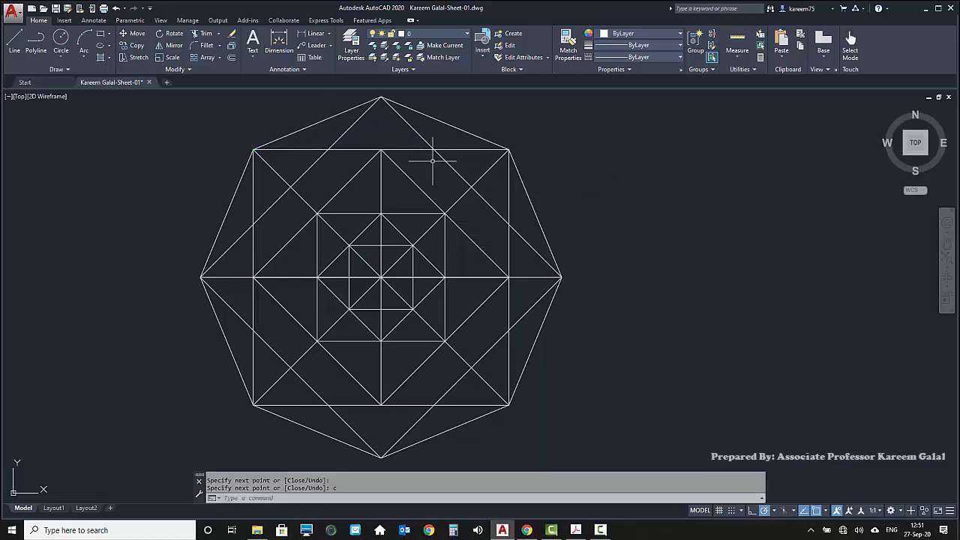
Draw vertical lines joining the large diamond's top and bottom corners to the midpoints of the large square's top and bottom edges
{"action": "key", "text": "Return"}
{"action": "left_click", "coordinate": [381, 97]}
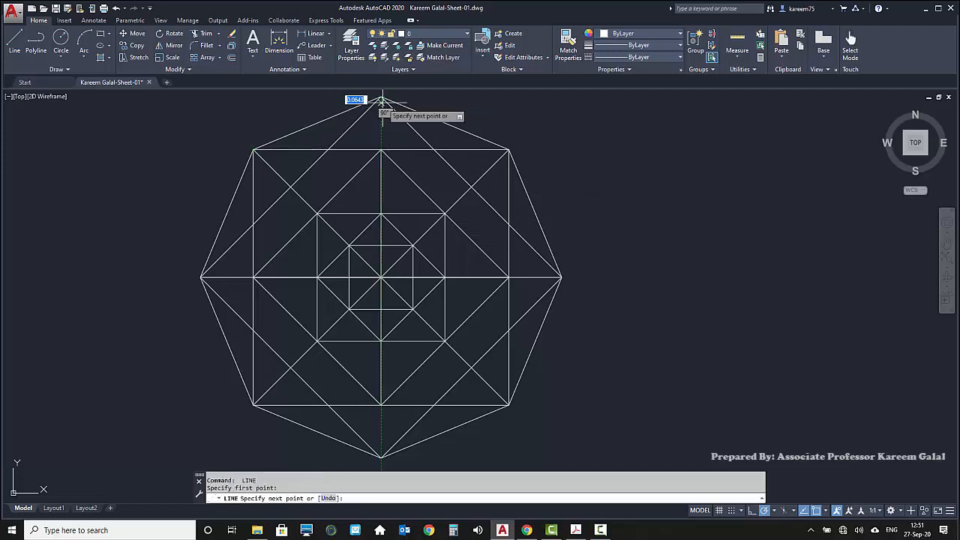
{"action": "left_click", "coordinate": [381, 150]}
{"action": "key", "text": "Return"}
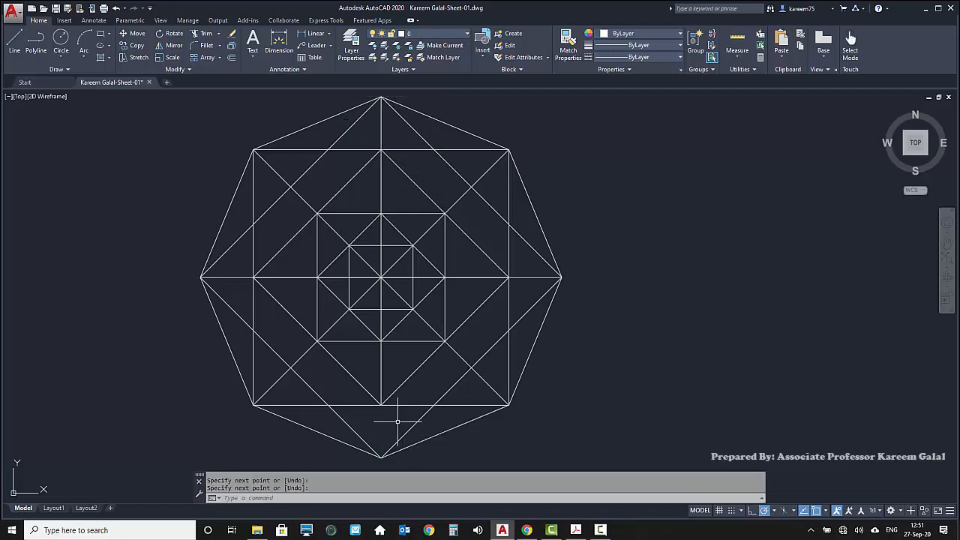
{"action": "key", "text": "Return"}
{"action": "key", "text": "Return"}
{"action": "left_click", "coordinate": [381, 405]}
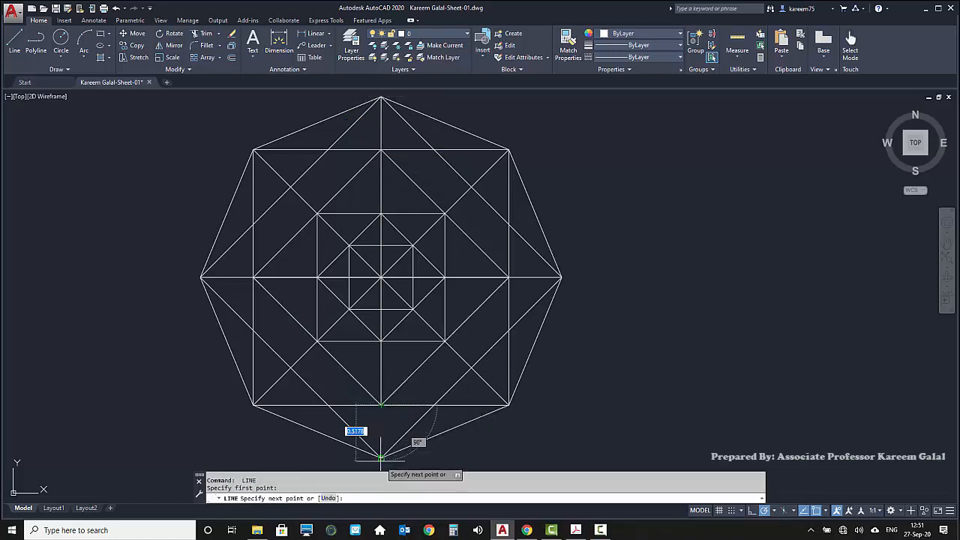
{"action": "left_click", "coordinate": [381, 458]}
{"action": "key", "text": "Return"}
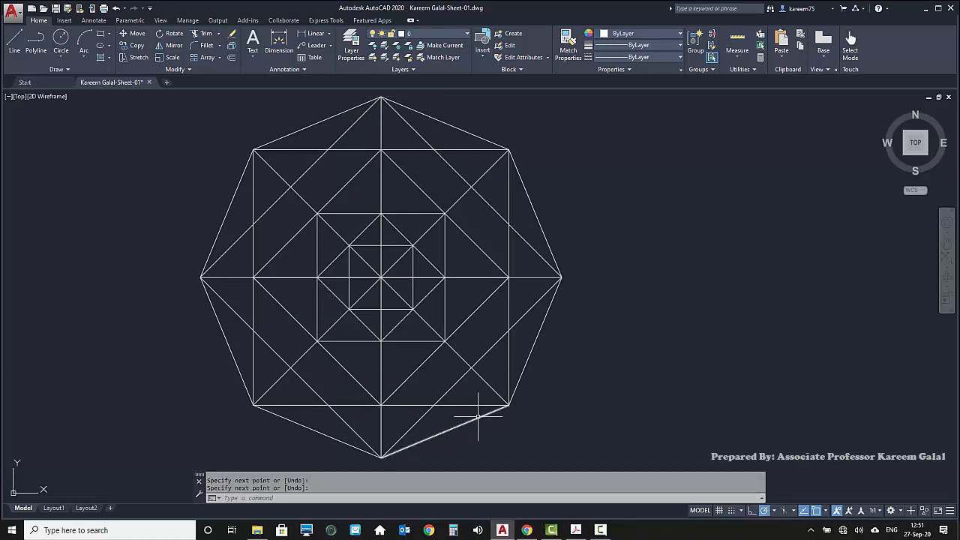
Draw two crossing lines through the center, joining opposite intersections of the large diamond with the square's top and bottom edges
{"action": "right_click", "coordinate": [383, 277]}
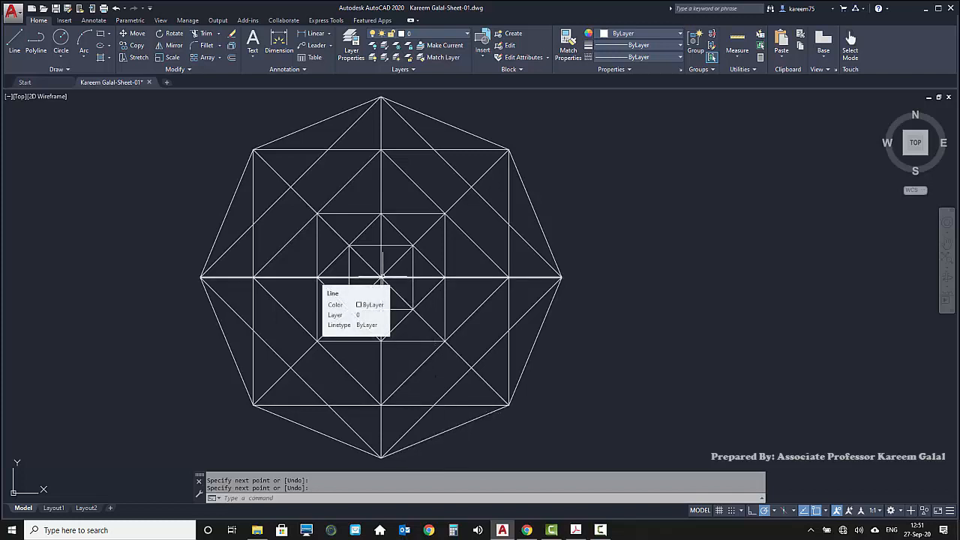
{"action": "left_click", "coordinate": [334, 292]}
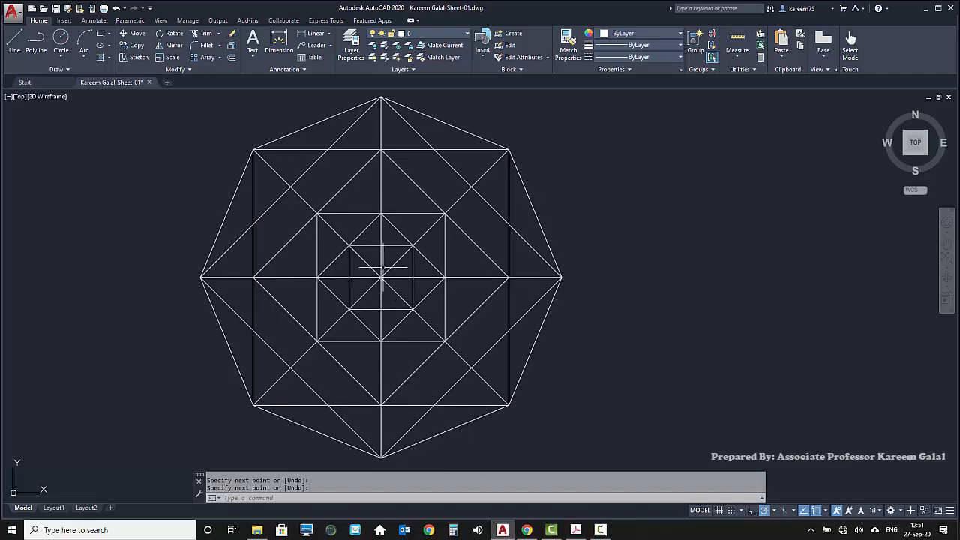
{"action": "left_click", "coordinate": [434, 149]}
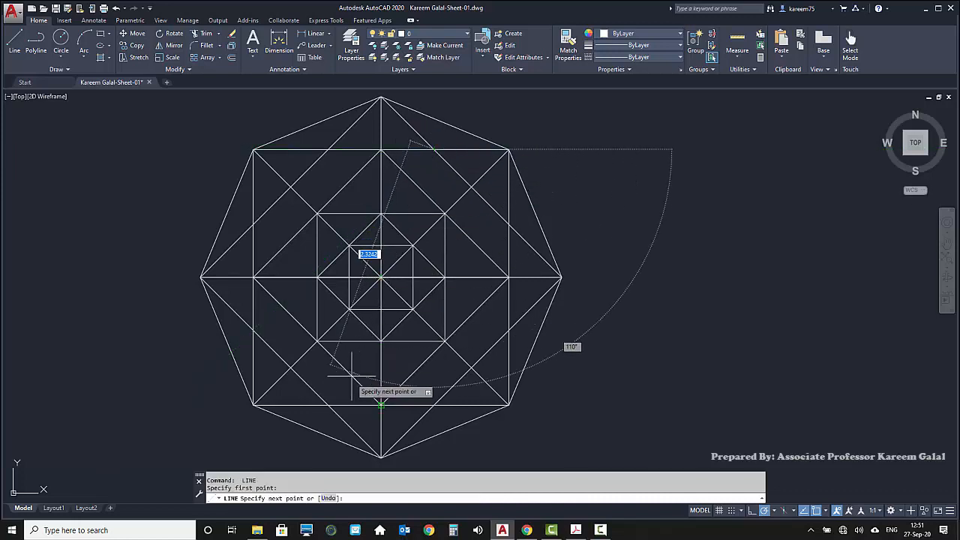
{"action": "left_click", "coordinate": [328, 405]}
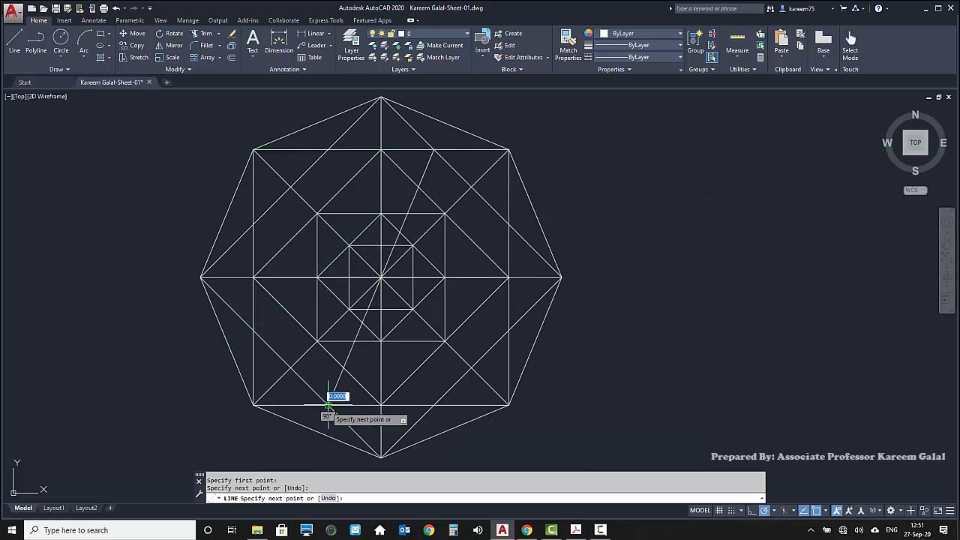
{"action": "key", "text": "Return"}
{"action": "key", "text": "Return"}
{"action": "left_click", "coordinate": [434, 405]}
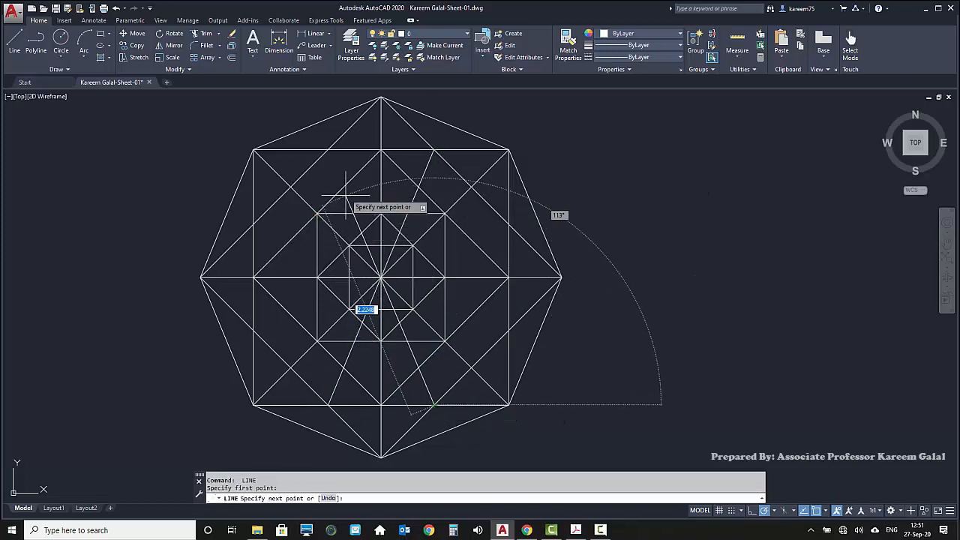
{"action": "left_click", "coordinate": [327, 150]}
{"action": "key", "text": "Return"}
{"action": "key", "text": "Return"}
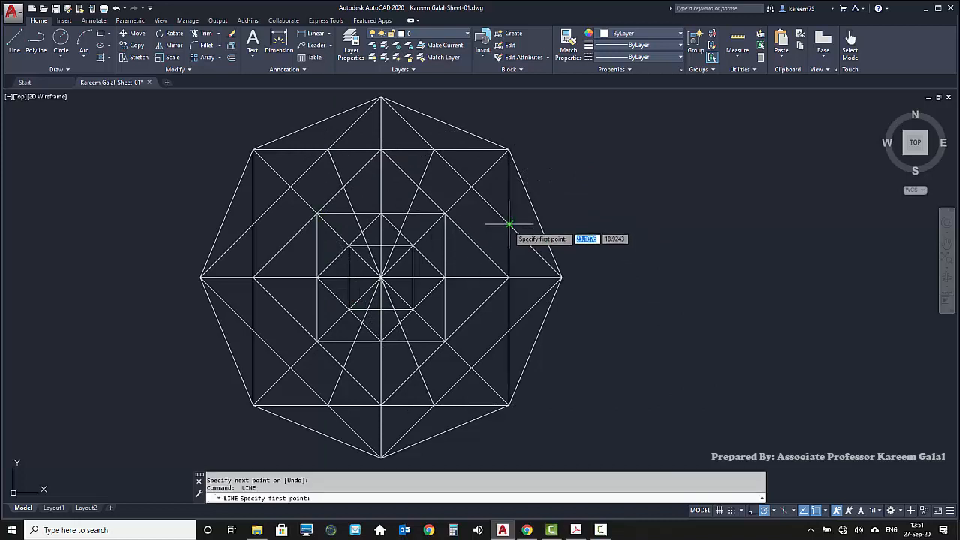
Draw two crossing lines through the center, joining opposite intersections of the large diamond with the square's left and right edges
{"action": "left_click", "coordinate": [509, 224]}
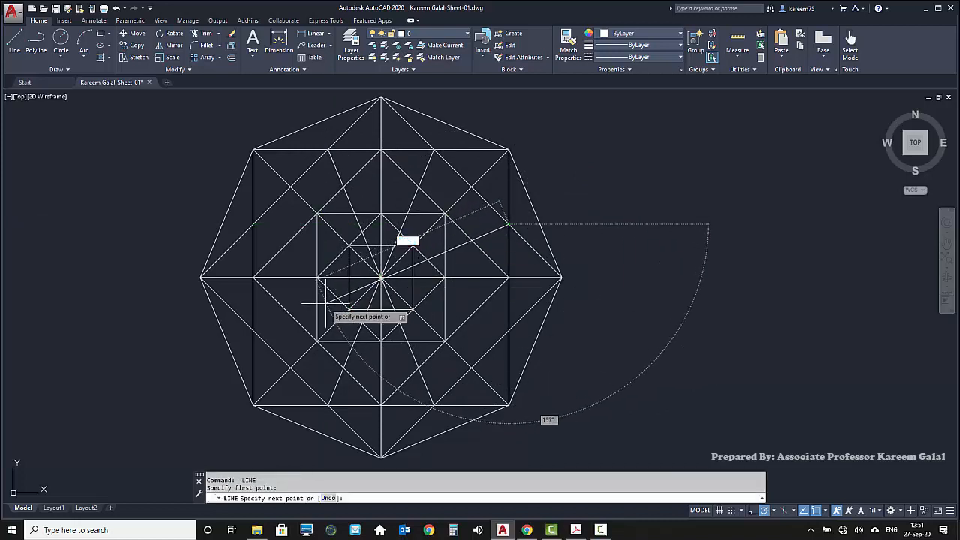
{"action": "left_click", "coordinate": [253, 329]}
{"action": "key", "text": "Return"}
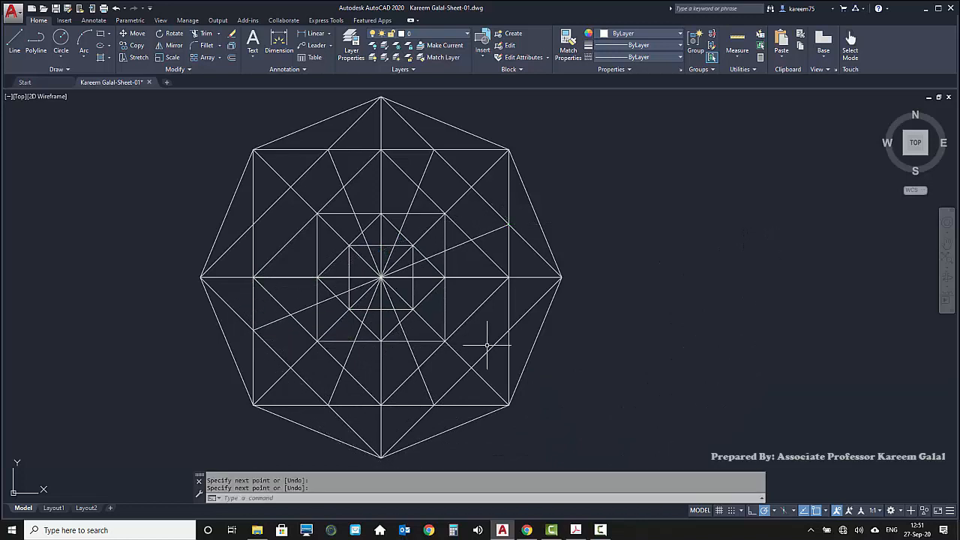
{"action": "key", "text": "Return"}
{"action": "left_click", "coordinate": [509, 330]}
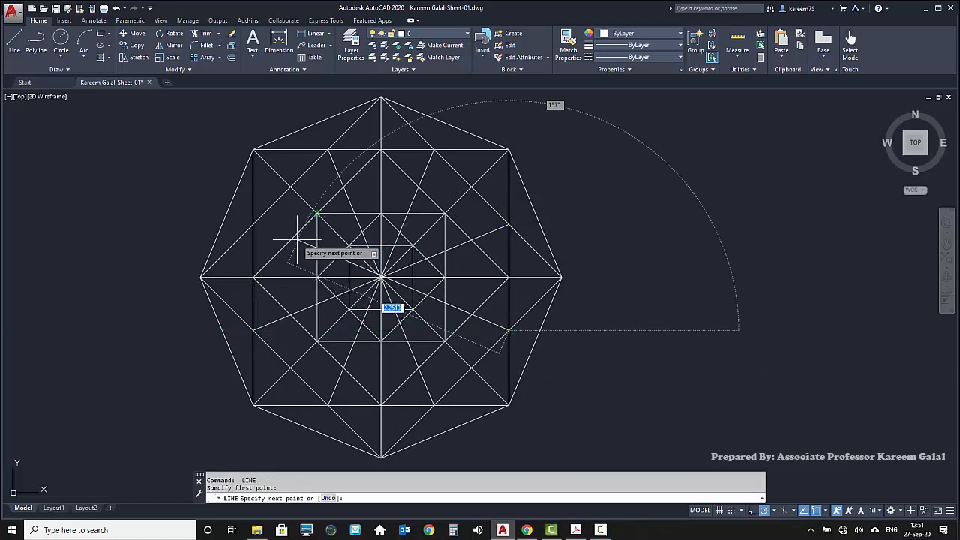
{"action": "left_click", "coordinate": [253, 224]}
{"action": "key", "text": "Return"}
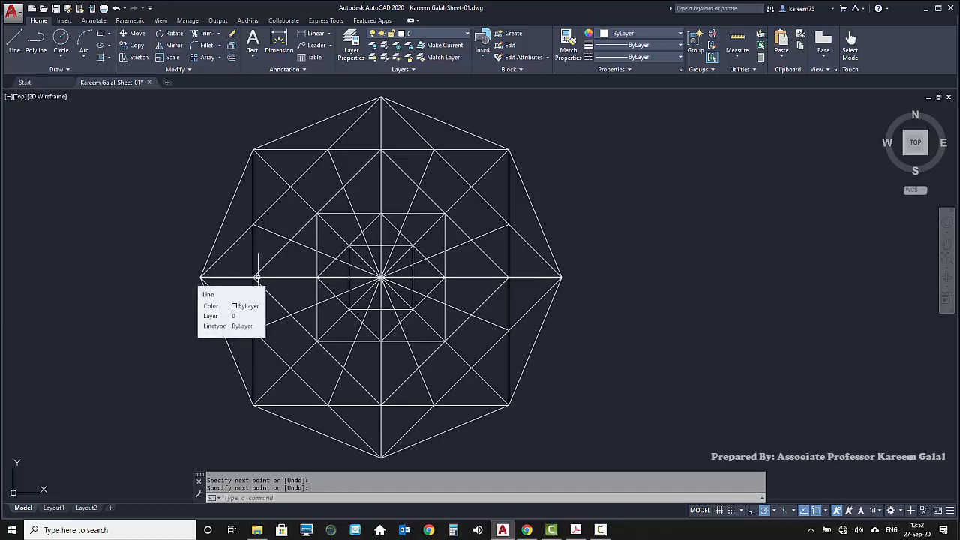
Draw a closed inner octagon through the large square's edge midpoints and the points where its diagonals cross the large diamond, starting at the left midpoint
{"action": "type", "text": "l"}
{"action": "key", "text": "Return"}
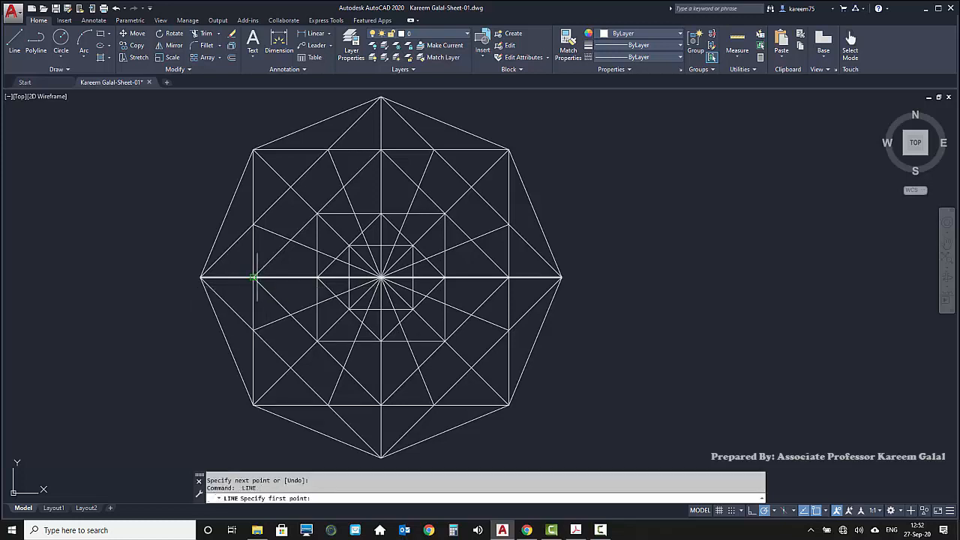
{"action": "left_click", "coordinate": [254, 278]}
{"action": "left_click", "coordinate": [290, 186]}
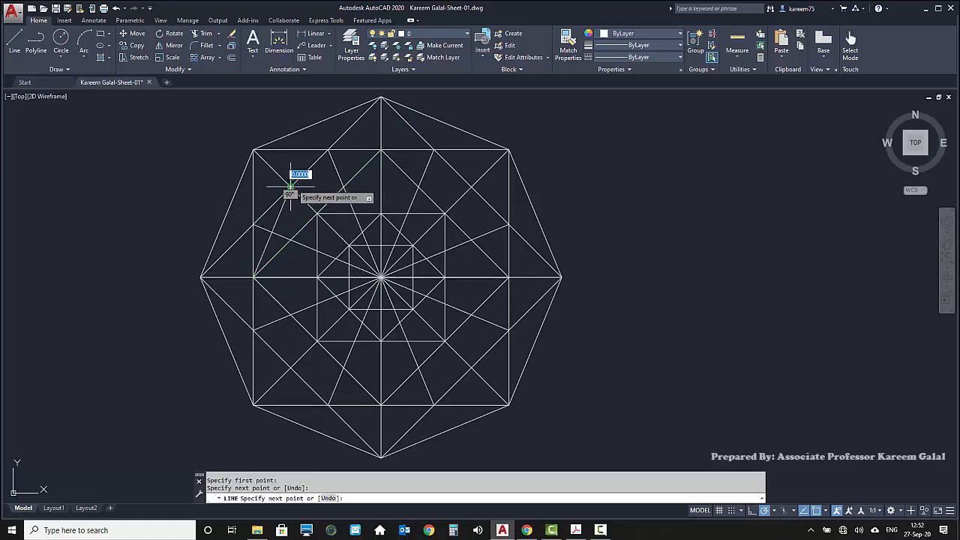
{"action": "left_click", "coordinate": [381, 150]}
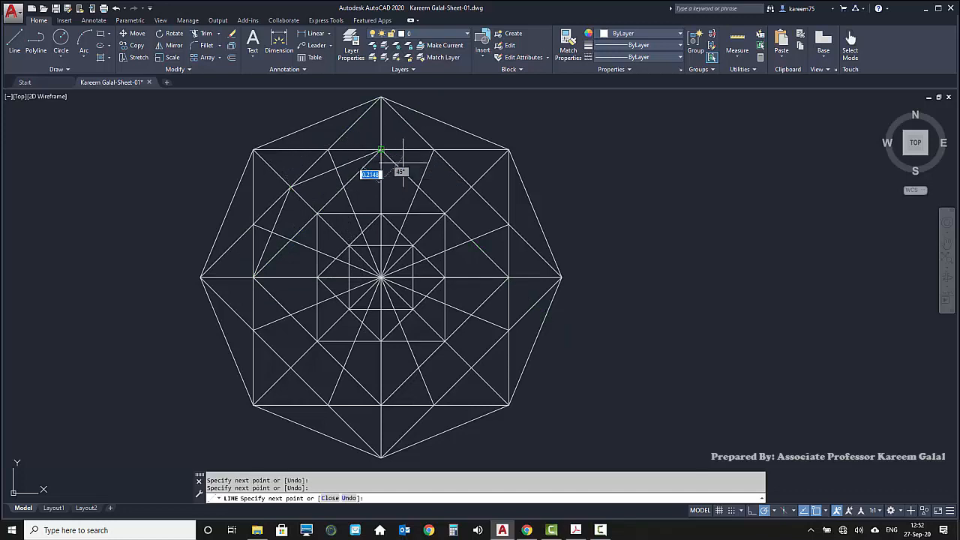
{"action": "left_click", "coordinate": [472, 186]}
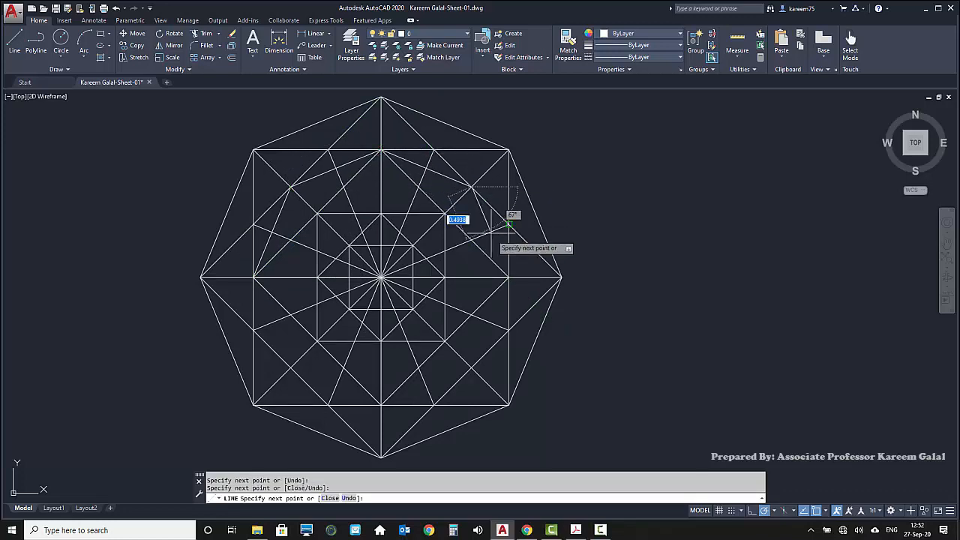
{"action": "left_click", "coordinate": [508, 278]}
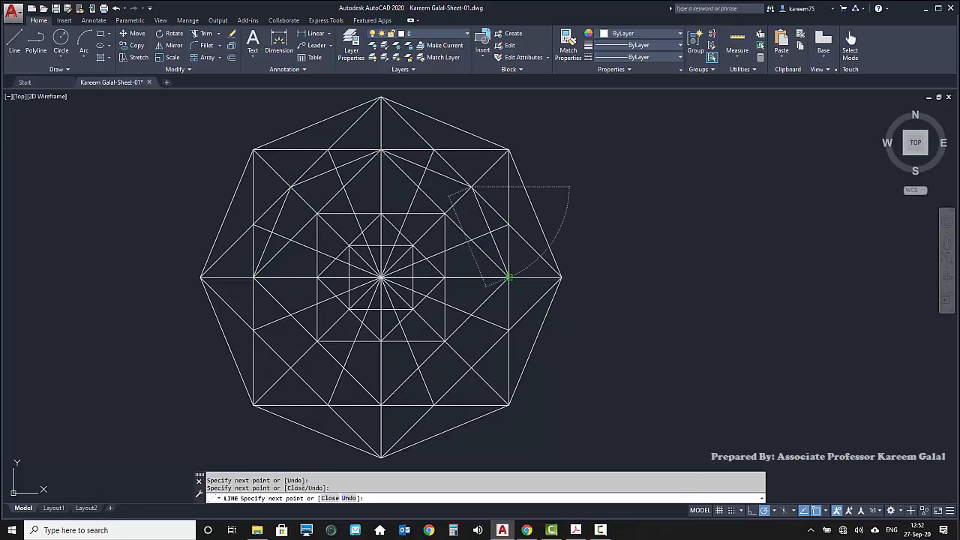
{"action": "left_click", "coordinate": [471, 367]}
{"action": "left_click", "coordinate": [381, 405]}
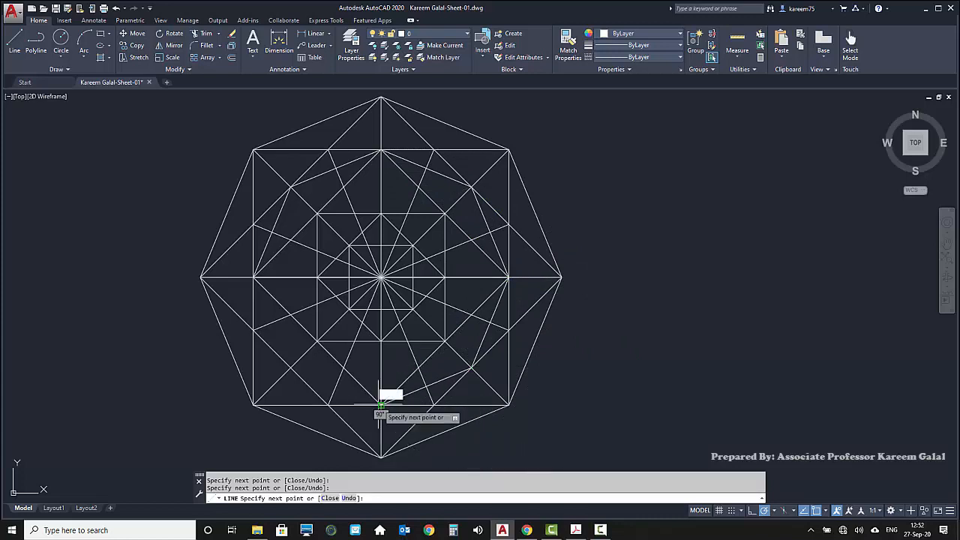
{"action": "left_click", "coordinate": [291, 367]}
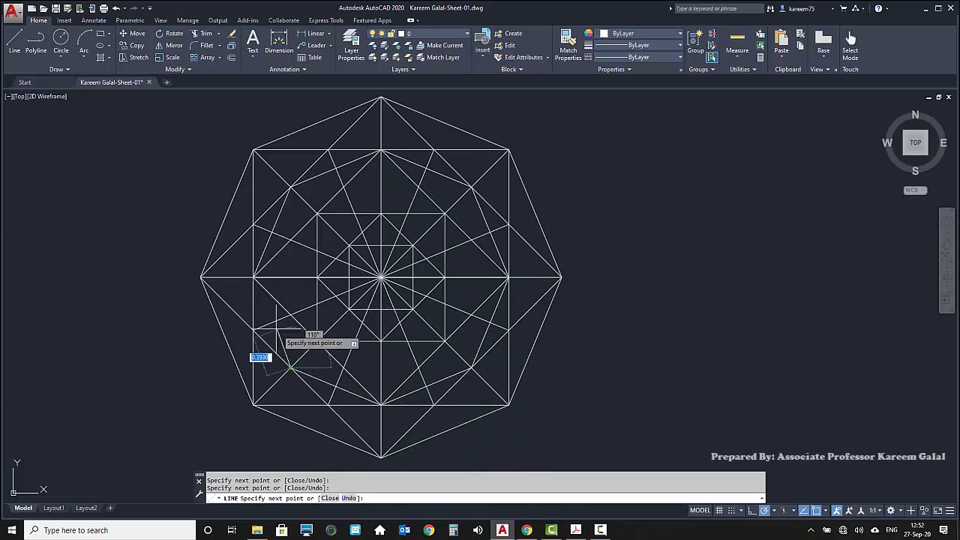
{"action": "type", "text": "c"}
{"action": "key", "text": "Return"}
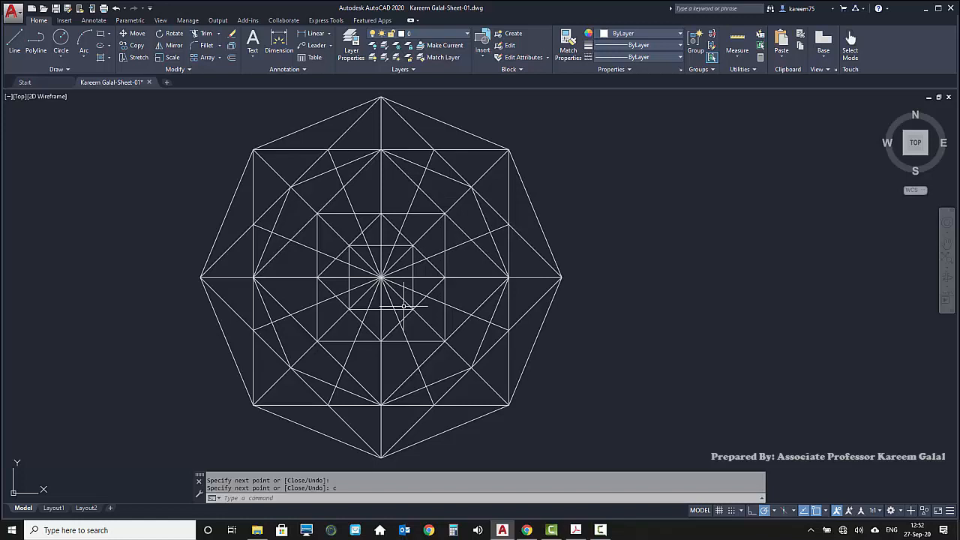
Start a line midway between the points where the upper-left radial line crosses the large square's left edge and the inner octagon
{"action": "key", "text": "Return"}
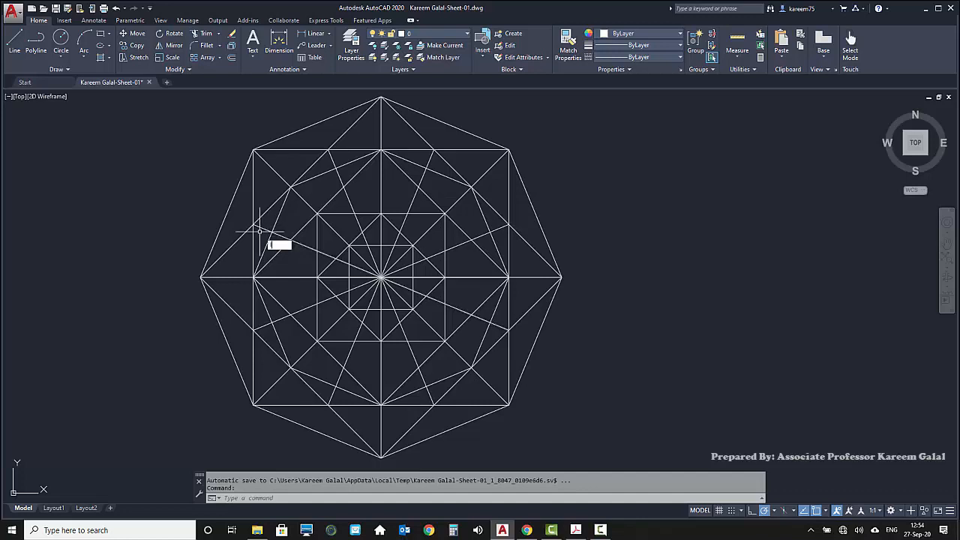
{"action": "key", "text": "Return"}
{"action": "key", "text": "F8"}
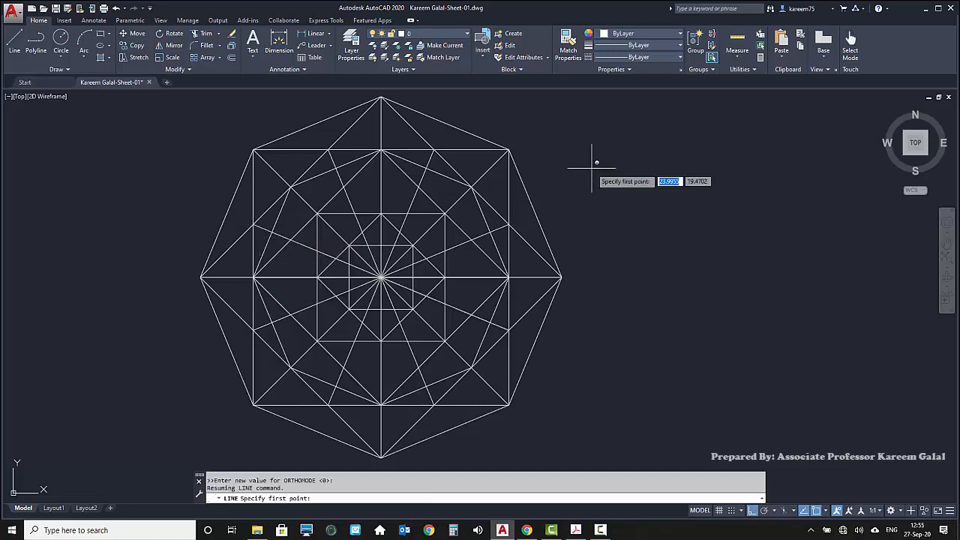
{"action": "right_click", "coordinate": [592, 171], "text": "shift"}
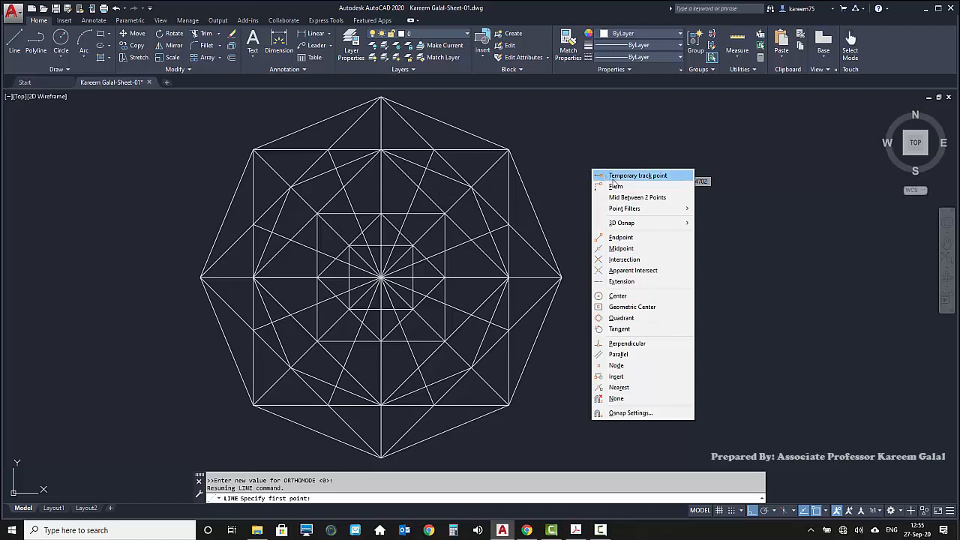
{"action": "left_click", "coordinate": [676, 198]}
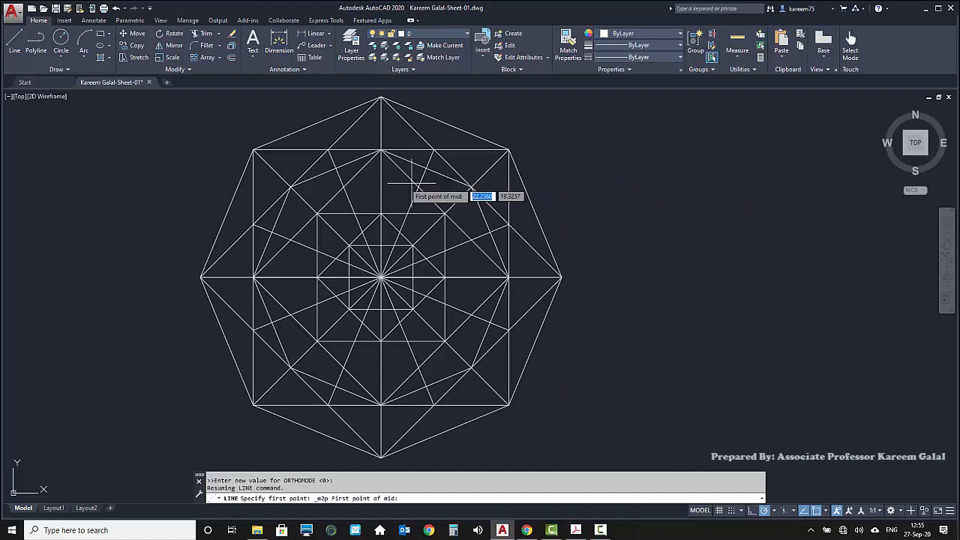
{"action": "left_click", "coordinate": [254, 224]}
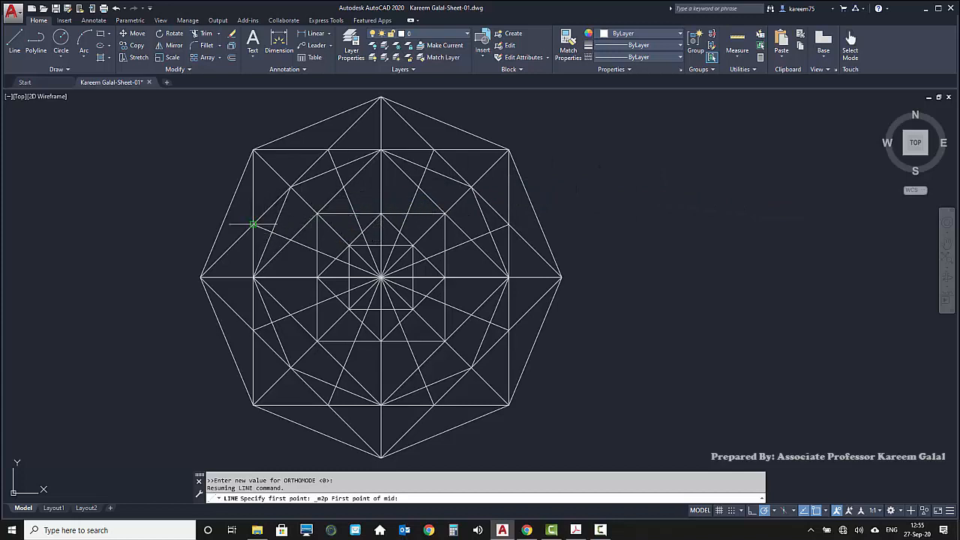
{"action": "left_click", "coordinate": [253, 224]}
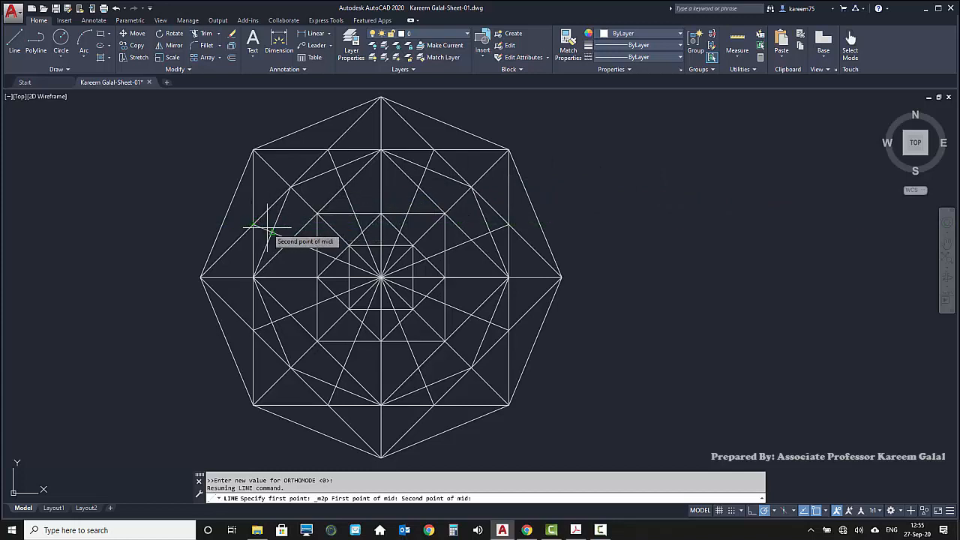
{"action": "left_click", "coordinate": [271, 233]}
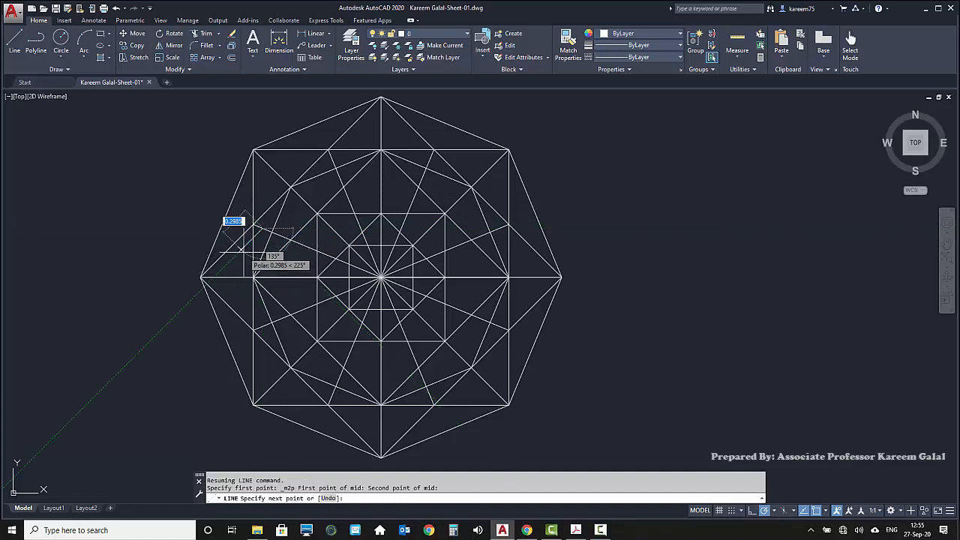
Extend the line down to the point midway between the lower-left radial line's crossings with the inner octagon and the square's left edge
{"action": "scroll", "coordinate": [244, 251], "scroll_direction": "up", "scroll_amount": 4}
{"action": "middle_click_drag", "start_coordinate": [320, 216], "coordinate": [299, 348]}
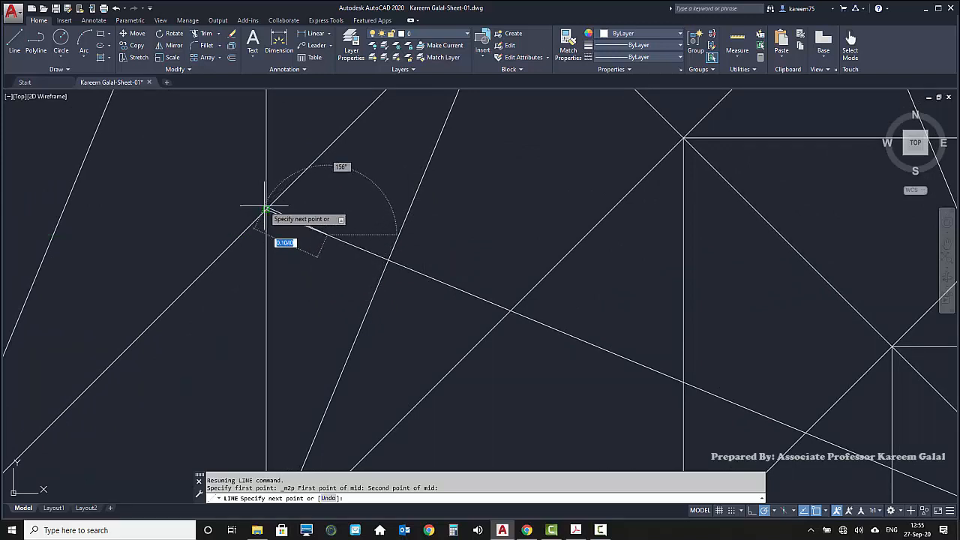
{"action": "scroll", "coordinate": [383, 258], "scroll_direction": "down", "scroll_amount": 10}
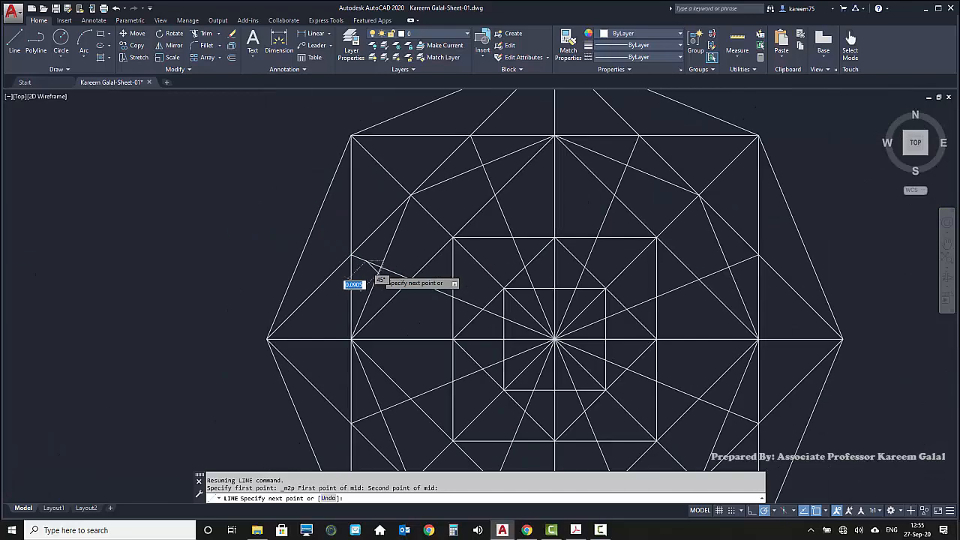
{"action": "scroll", "coordinate": [368, 276], "scroll_direction": "up", "scroll_amount": 6}
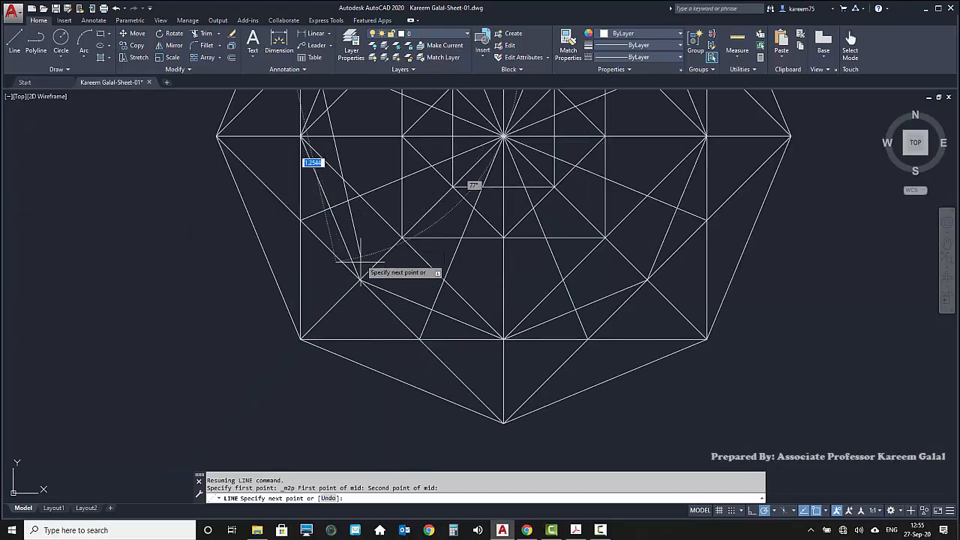
{"action": "middle_click_drag", "start_coordinate": [359, 266], "coordinate": [343, 379]}
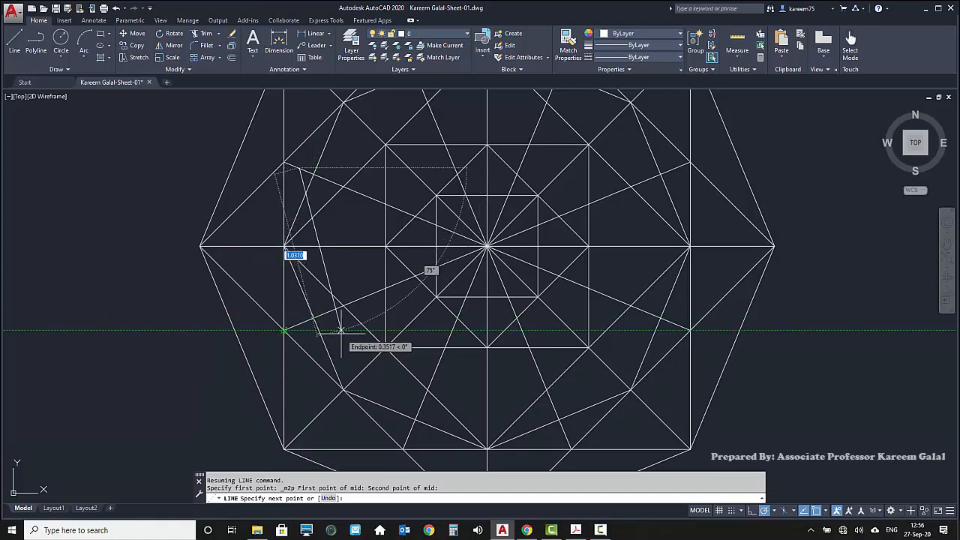
{"action": "key", "text": "F8"}
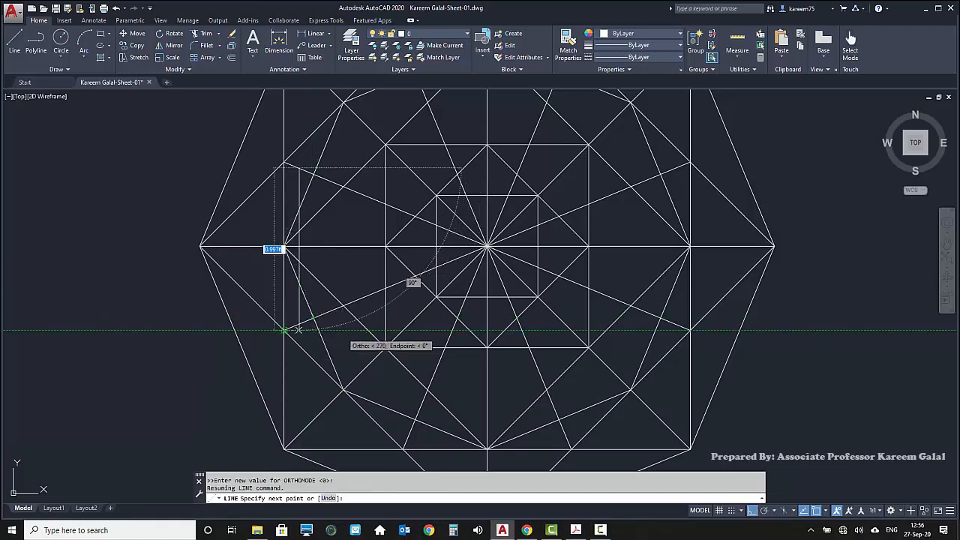
{"action": "right_click", "coordinate": [344, 335], "text": "shift"}
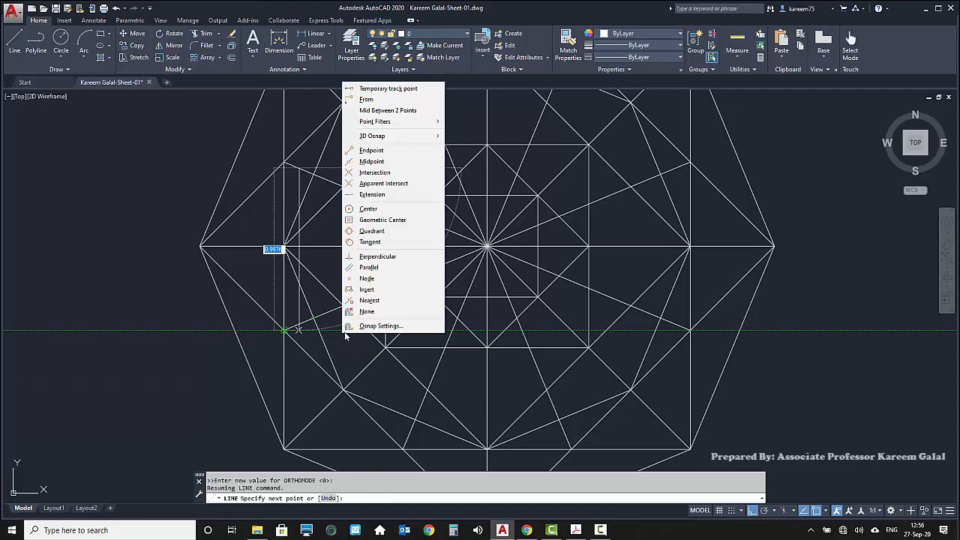
{"action": "left_click", "coordinate": [418, 111]}
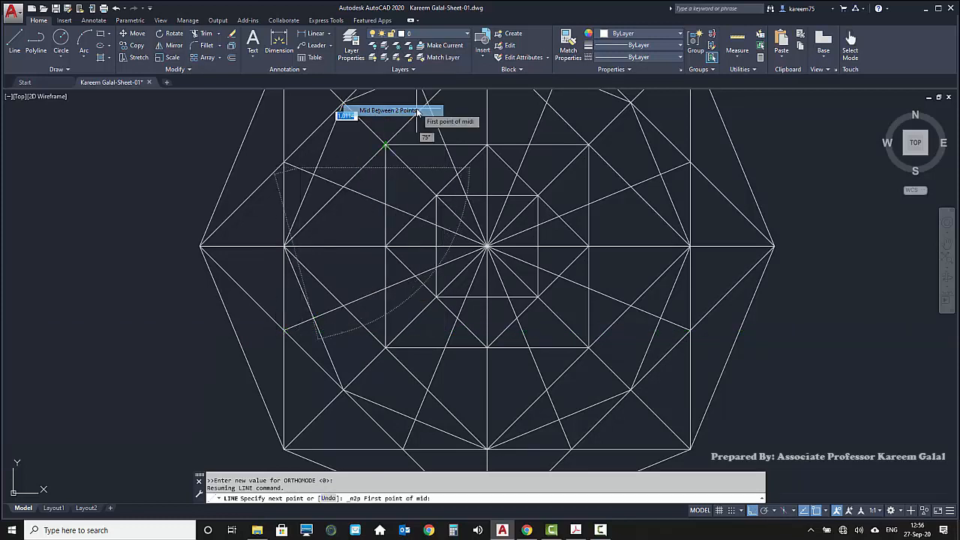
{"action": "key", "text": "F10"}
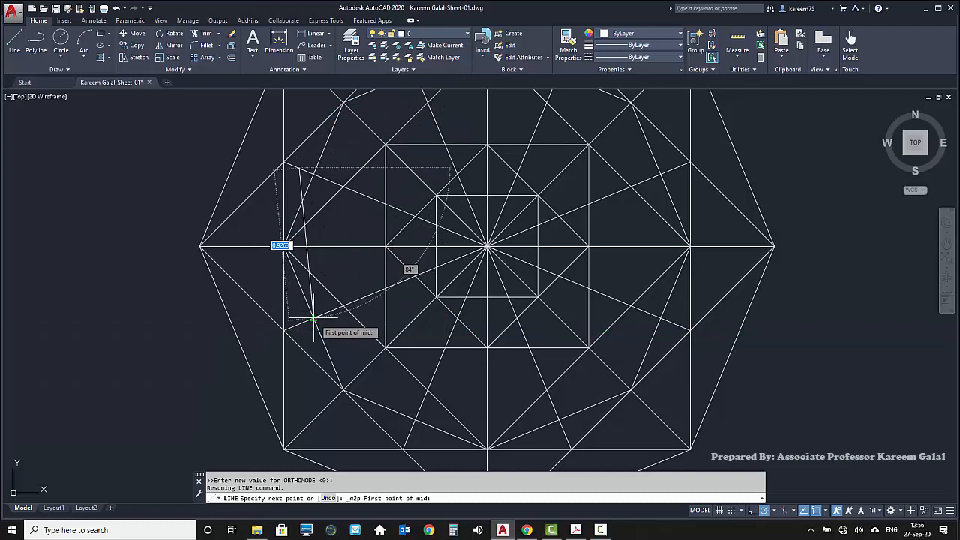
{"action": "left_click", "coordinate": [284, 330]}
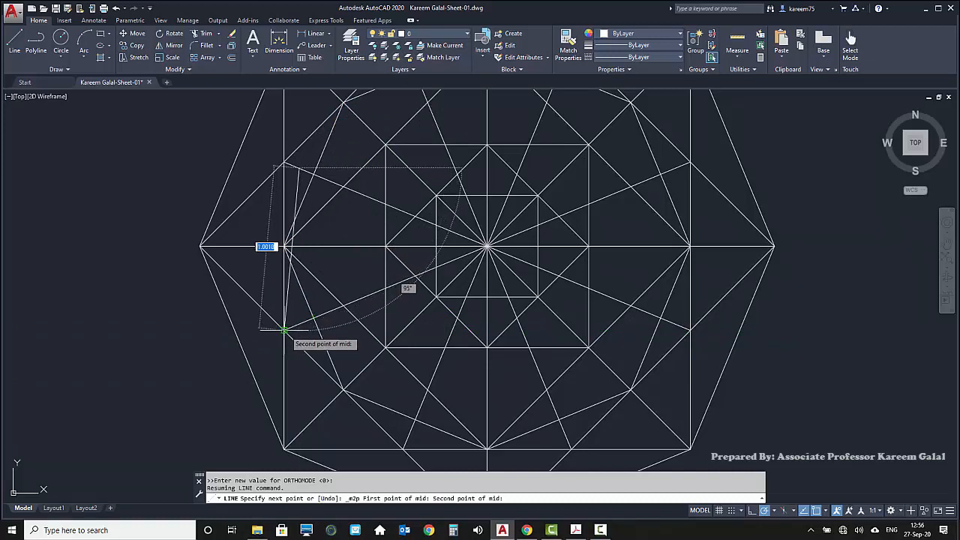
{"action": "left_click", "coordinate": [285, 330]}
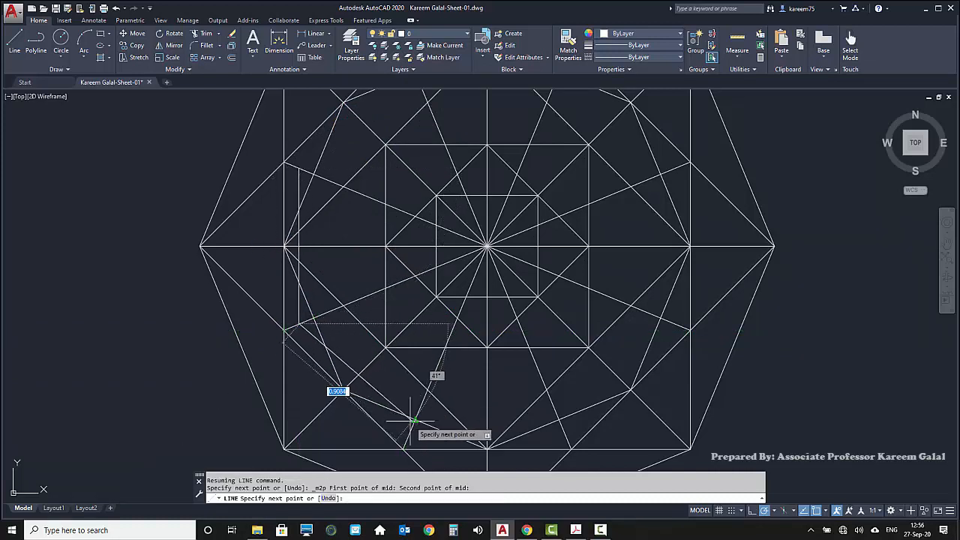
Add a segment to the point midway between the bottom-left radial line's crossings with the inner octagon and the square's bottom edge
{"action": "right_click", "coordinate": [384, 390], "text": "shift"}
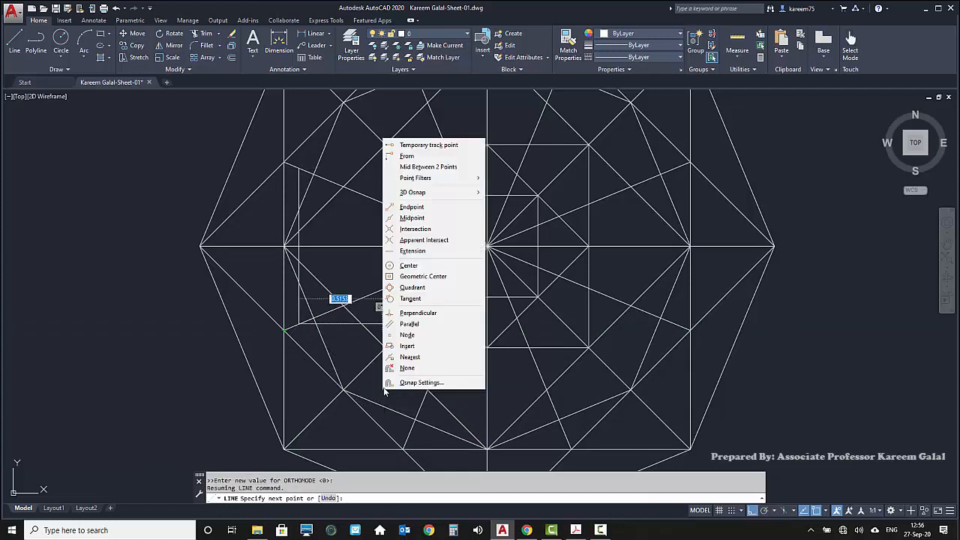
{"action": "left_click", "coordinate": [433, 168]}
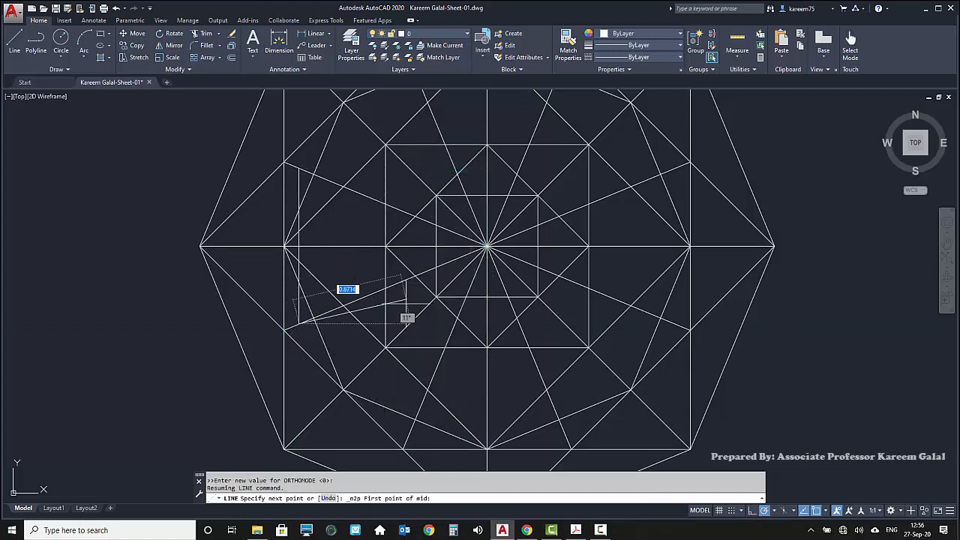
{"action": "left_click", "coordinate": [412, 414]}
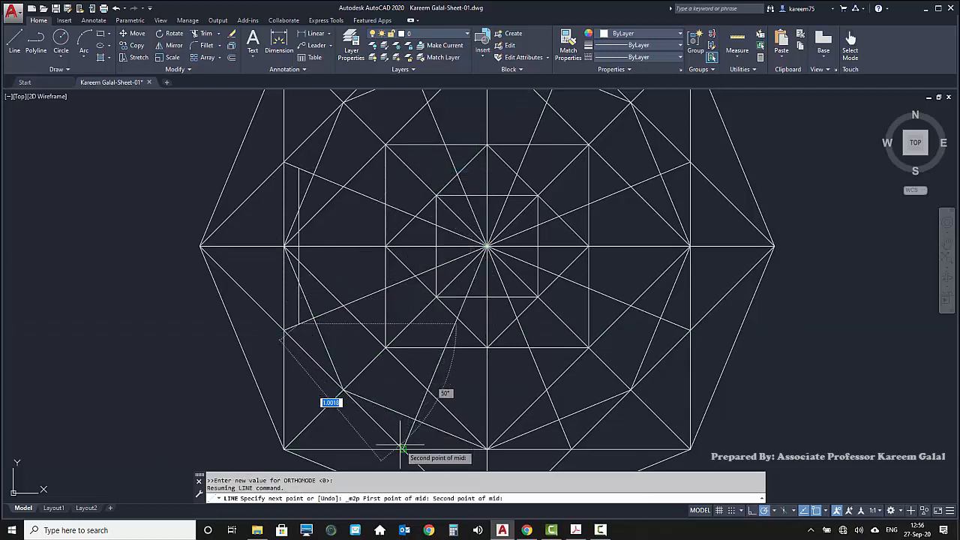
{"action": "left_click", "coordinate": [403, 449]}
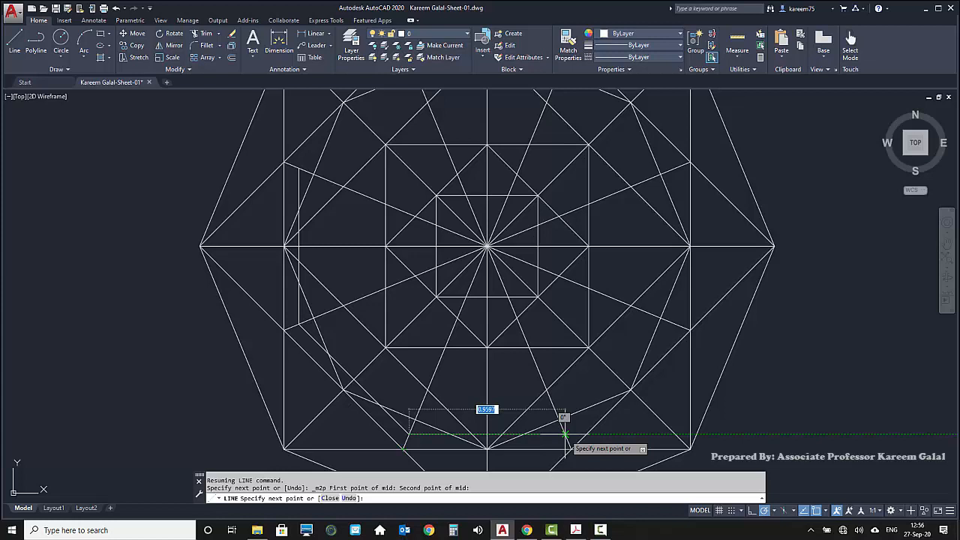
Continue counterclockwise through the matching points on the other five radial lines, using 45° polar directions, and close the second inner octagon
{"action": "left_click", "coordinate": [565, 434]}
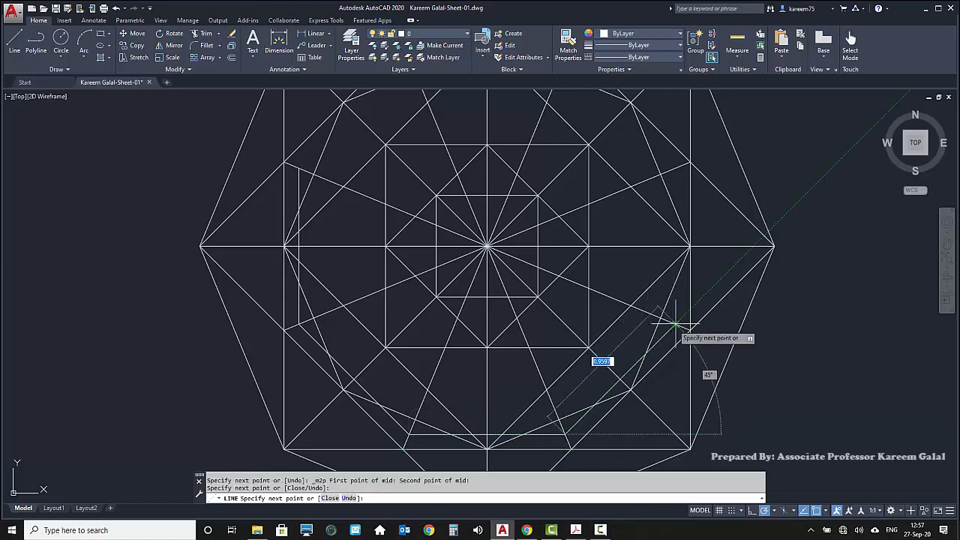
{"action": "left_click", "coordinate": [676, 324]}
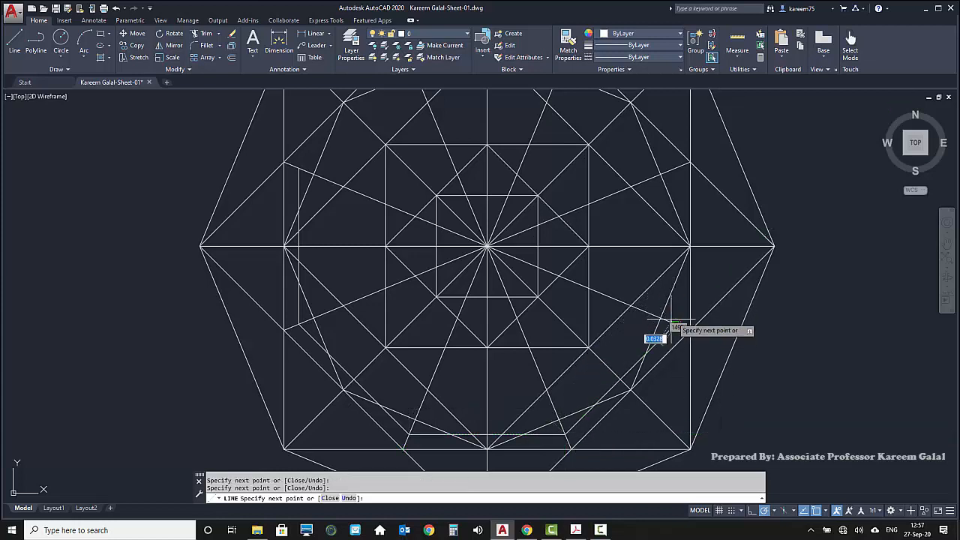
{"action": "left_click", "coordinate": [676, 166]}
{"action": "middle_click_drag", "start_coordinate": [636, 204], "coordinate": [679, 410]}
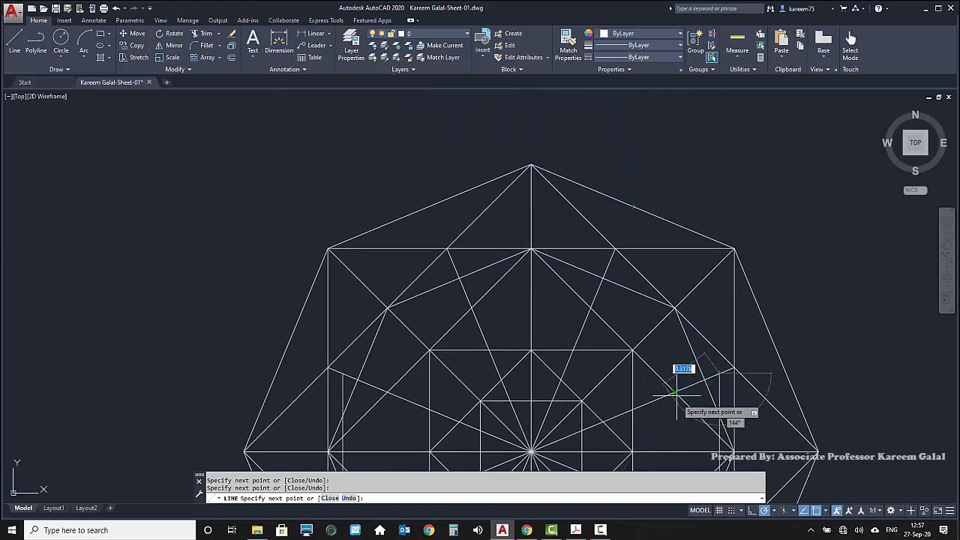
{"action": "left_click", "coordinate": [610, 263]}
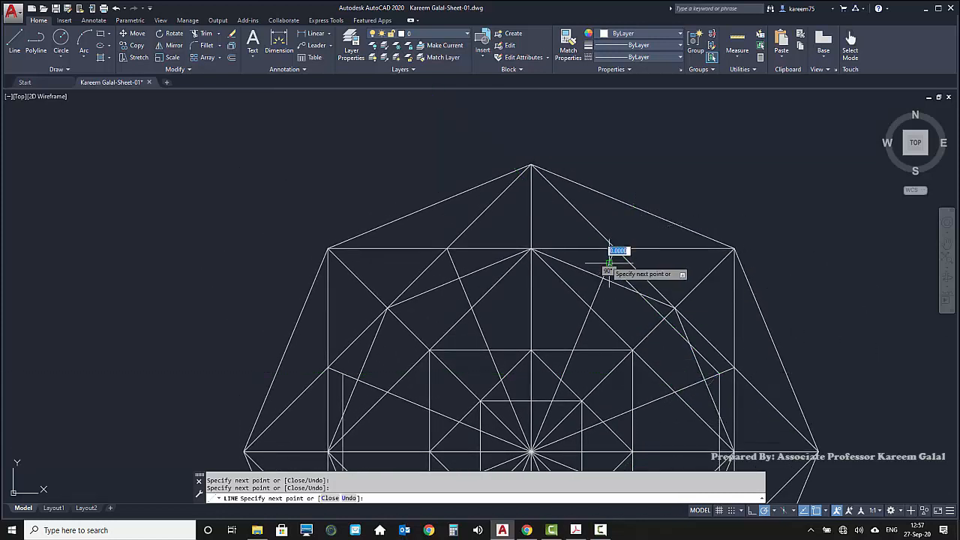
{"action": "left_click", "coordinate": [453, 263]}
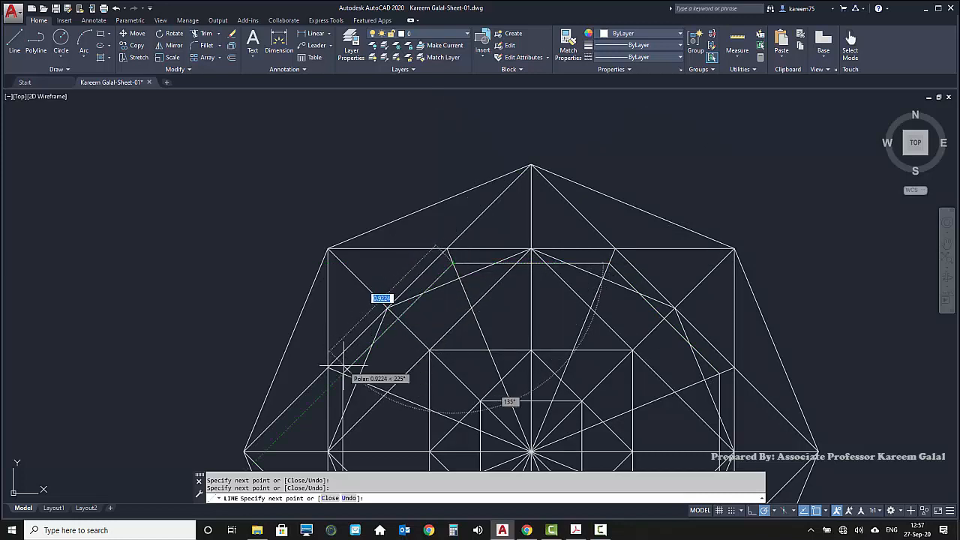
{"action": "type", "text": "c"}
{"action": "key", "text": "Return"}
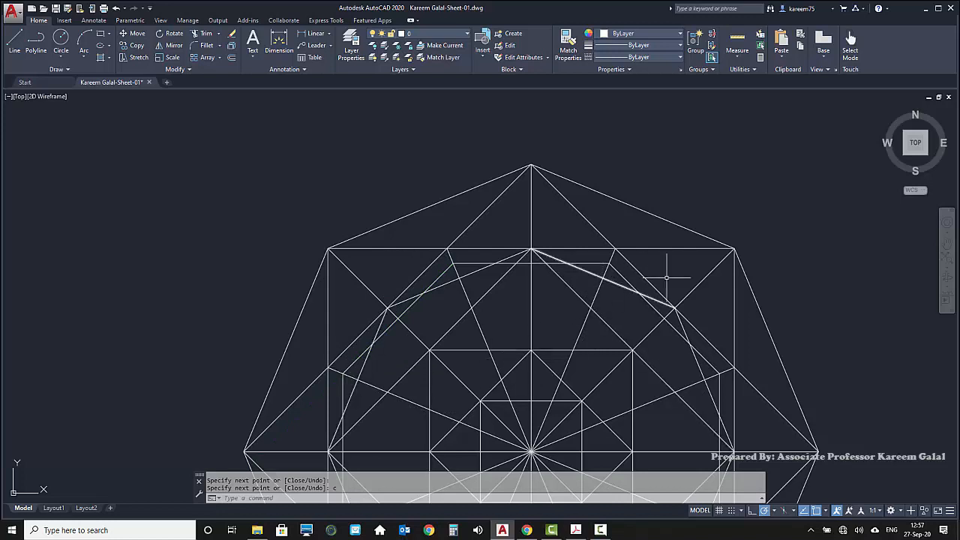
Zoom to the drawing extents to compare the original nested-square figure with the completed octagon pattern
{"action": "type", "text": "z"}
{"action": "key", "text": "Return"}
{"action": "type", "text": "a"}
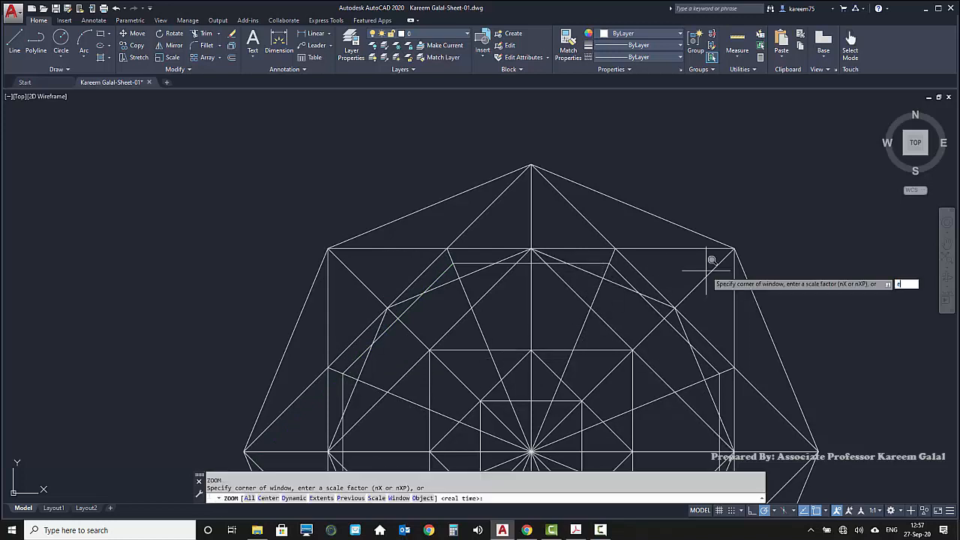
{"action": "key", "text": "Return"}
{"action": "type", "text": "e"}
{"action": "key", "text": "Return"}
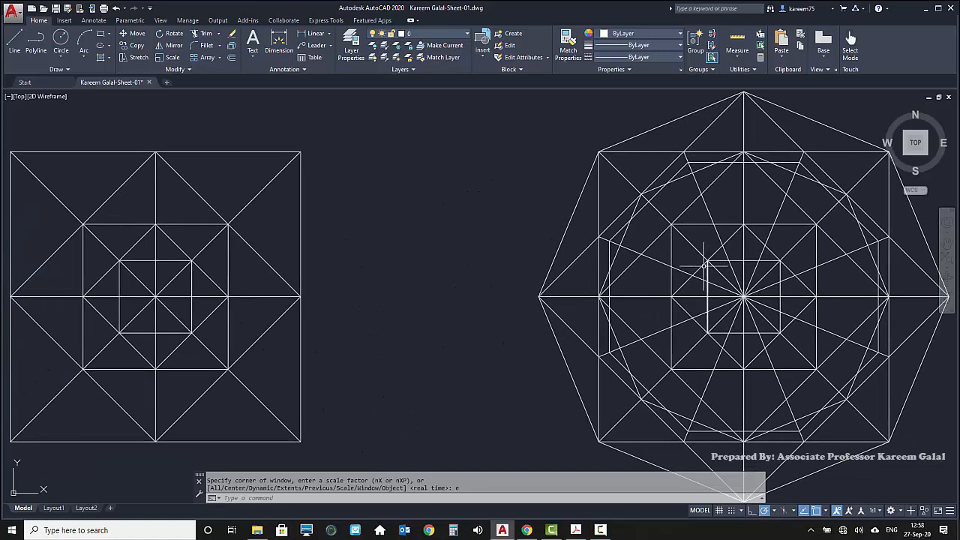